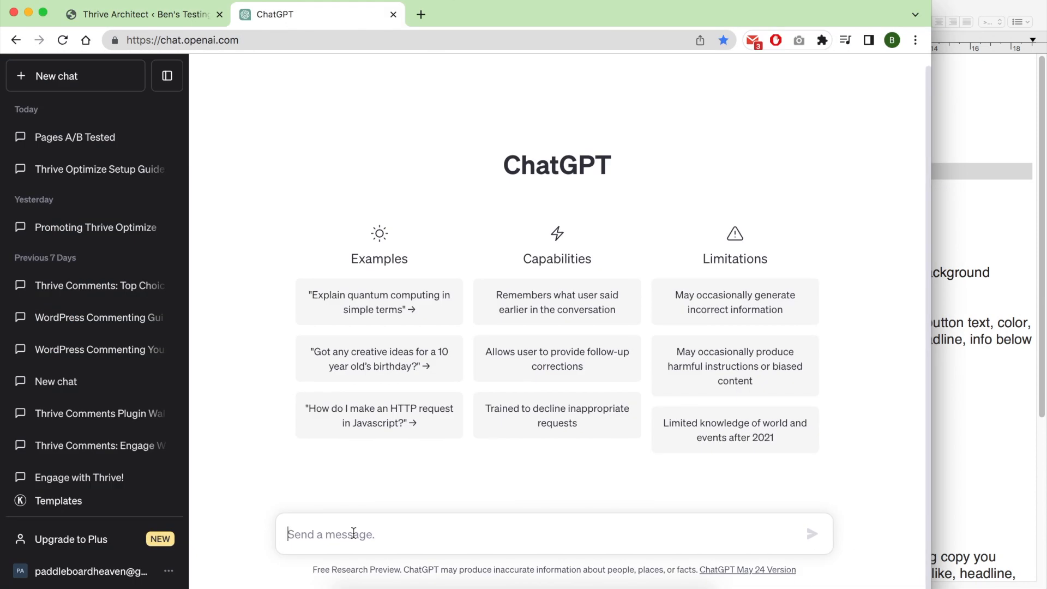
# Send the prompt "i want to ab test the home page of my blog about nutrition, give me multiple headlines to test".
pyautogui.write('for my')
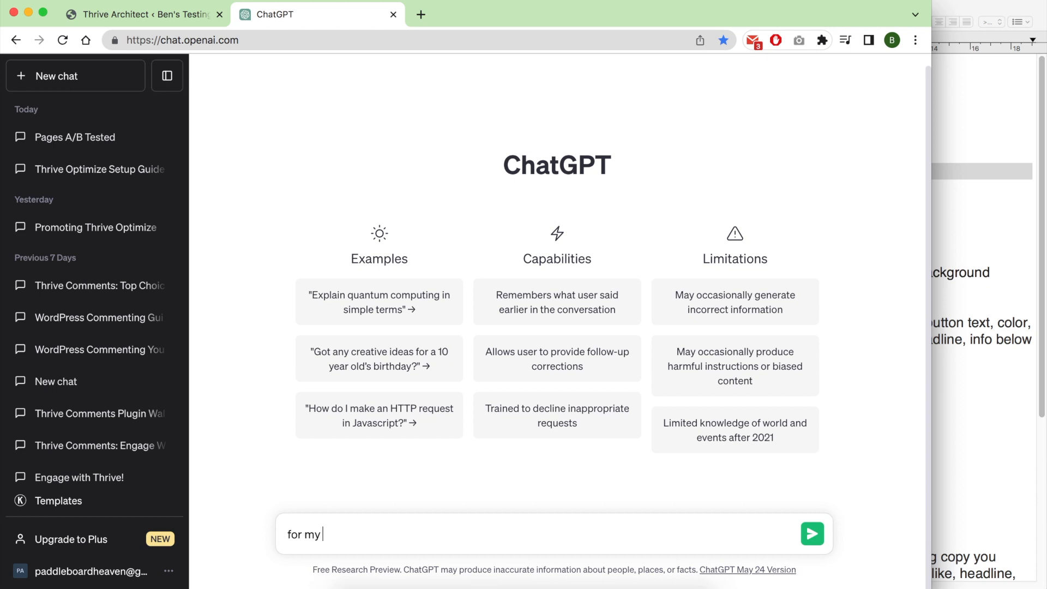
pyautogui.press('super+a')
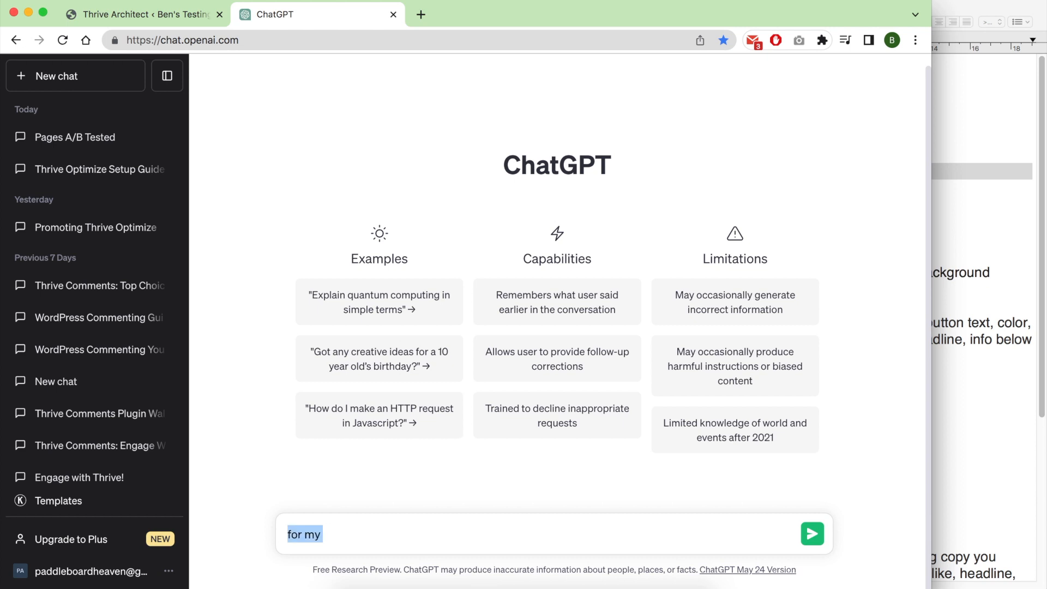
pyautogui.write('i')
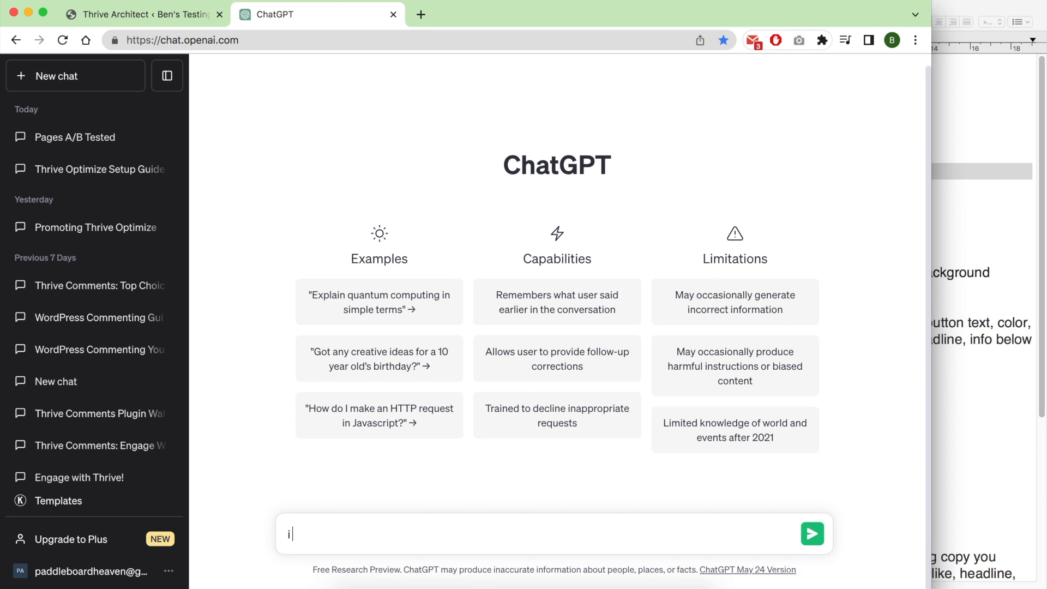
pyautogui.write(' want to ab test my home')
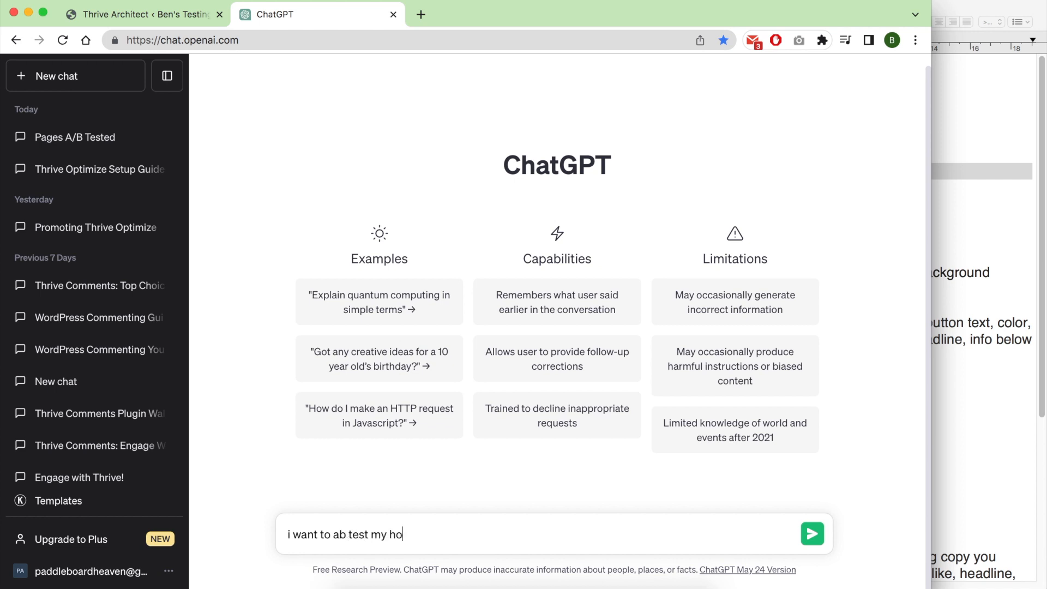
pyautogui.press('BackSpace')
pyautogui.press('BackSpace')
pyautogui.press('BackSpace')
pyautogui.press('BackSpace')
pyautogui.write('blog pa')
pyautogui.press('BackSpace')
pyautogui.press('BackSpace')
pyautogui.write('home page')
pyautogui.doubleClick(401, 535)
pyautogui.press('BackSpace')
pyautogui.doubleClick(380, 535)
pyautogui.write('the')
pyautogui.click(463, 538)
pyautogui.write('of my blog a')
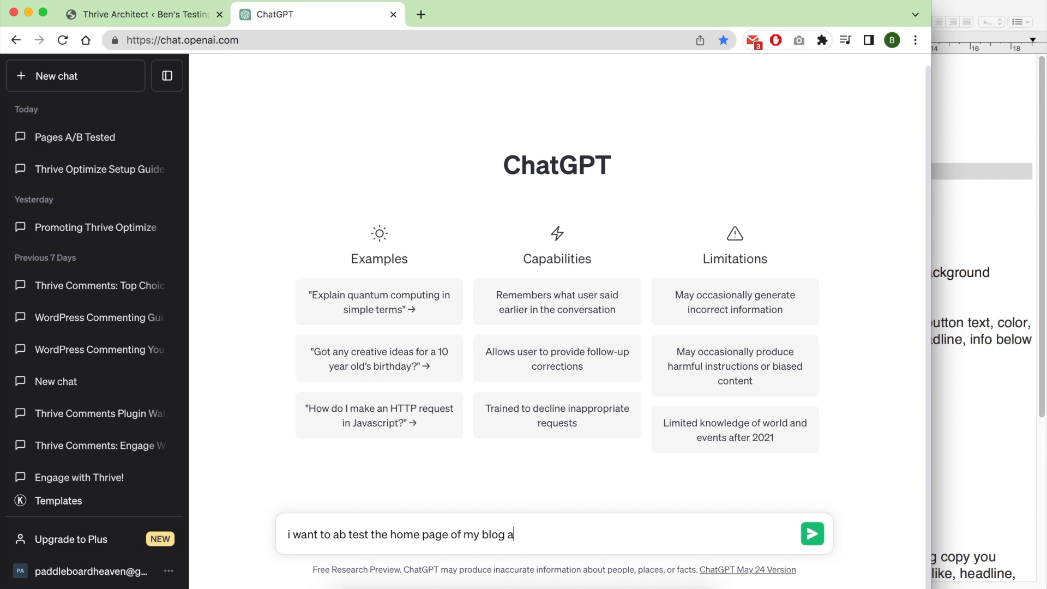
pyautogui.write('bout nutri')
pyautogui.write('tion')
pyautogui.write(', give me ')
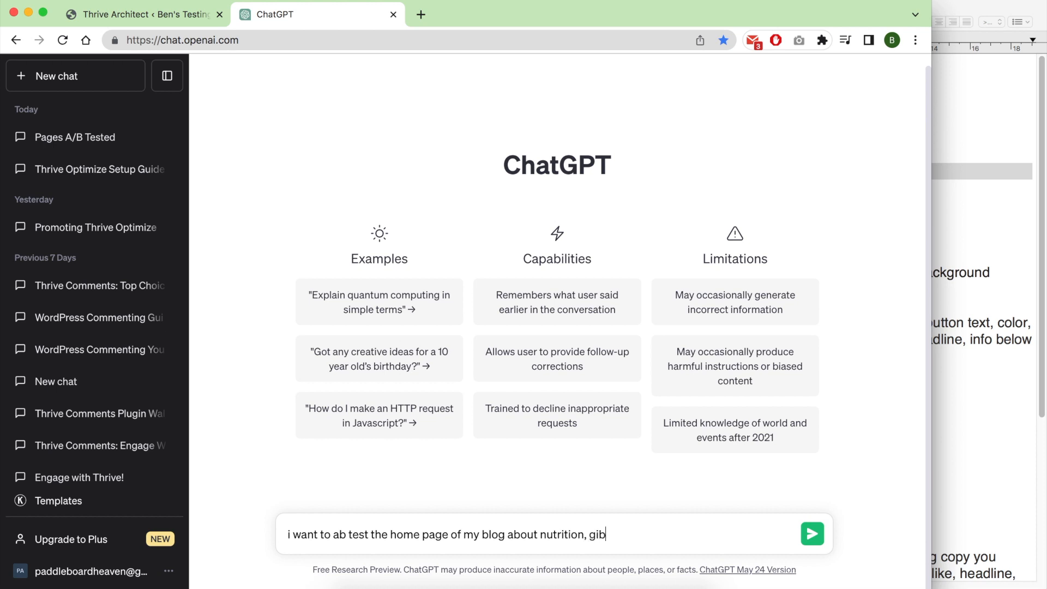
pyautogui.write('multiple headli')
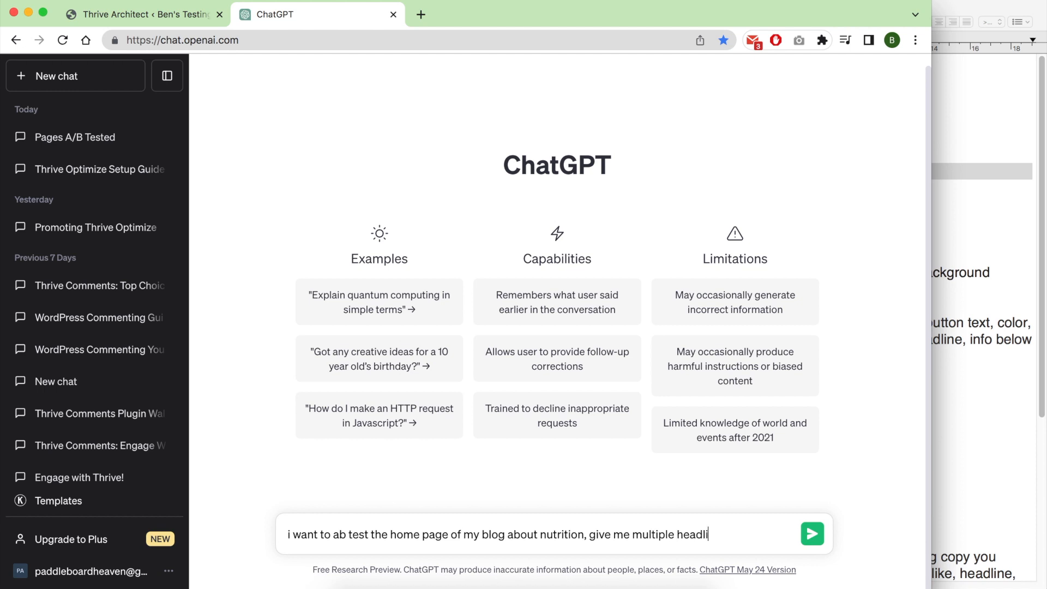
pyautogui.write('nes to test')
pyautogui.press('Return')
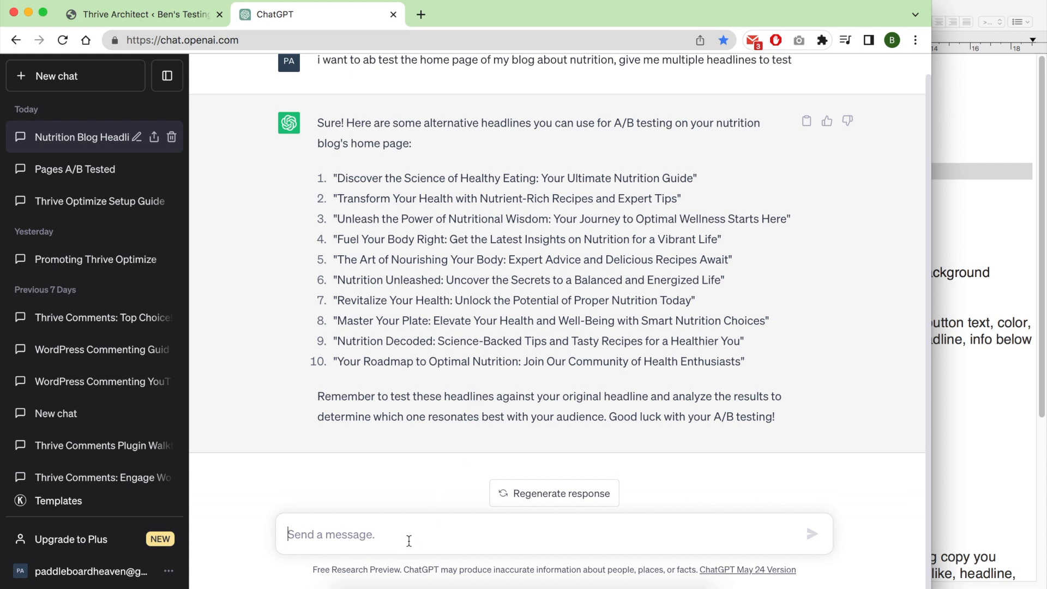
# Send the follow-up message "the goal of my home page is to get leads (name/email)".
pyautogui.write('the goal of ')
pyautogui.write('t')
pyautogui.write('my home ')
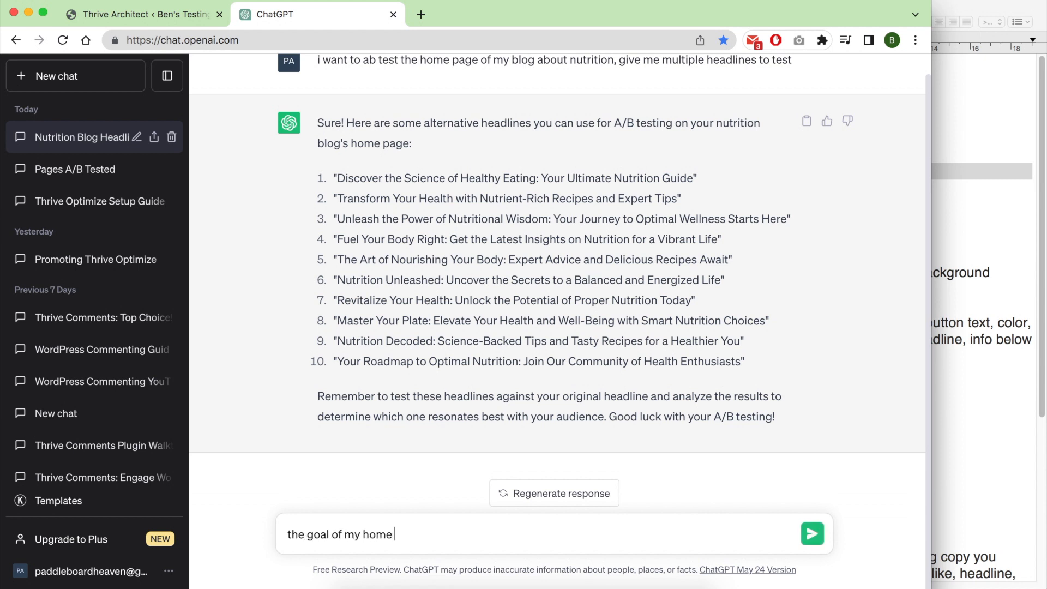
pyautogui.write('page to  is to geat people to ')
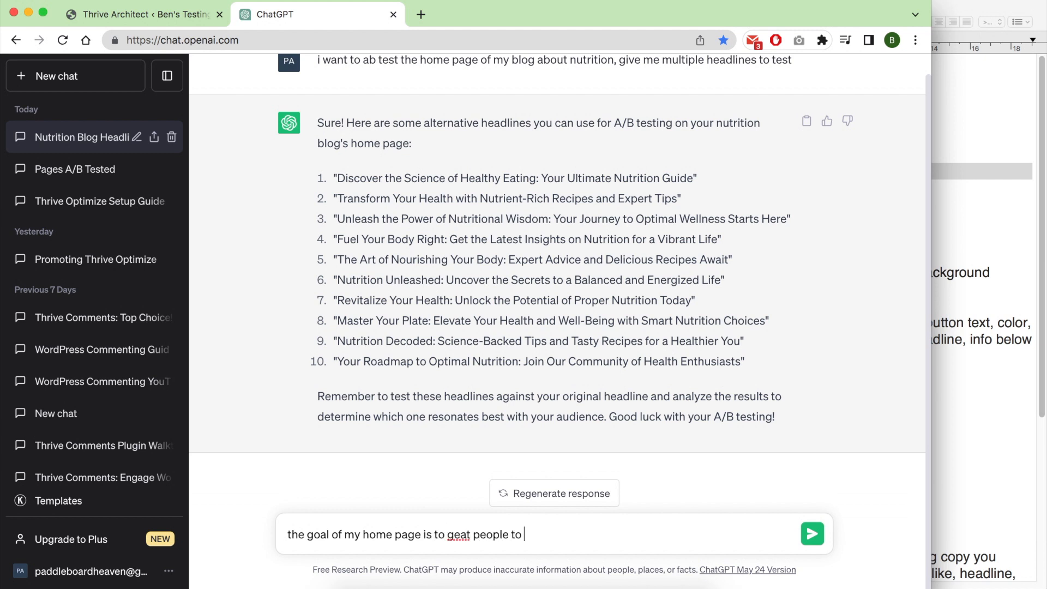
pyautogui.write('sing')
pyautogui.press('BackSpace')
pyautogui.press('BackSpace')
pyautogui.press('BackSpace')
pyautogui.press('BackSpace')
pyautogui.press('BackSpace')
pyautogui.press('BackSpace')
pyautogui.press('BackSpace')
pyautogui.press('BackSpace')
pyautogui.press('BackSpace')
pyautogui.press('BackSpace')
pyautogui.press('BackSpace')
pyautogui.press('BackSpace')
pyautogui.press('BackSpace')
pyautogui.press('BackSpace')
pyautogui.press('BackSpace')
pyautogui.press('BackSpace')
pyautogui.press('BackSpace')
pyautogui.press('BackSpace')
pyautogui.write('et le')
pyautogui.write('ads')
pyautogui.write(' ()')
pyautogui.write('name')
pyautogui.press('BackSpace')
pyautogui.press('BackSpace')
pyautogui.press('BackSpace')
pyautogui.write('ame/email')
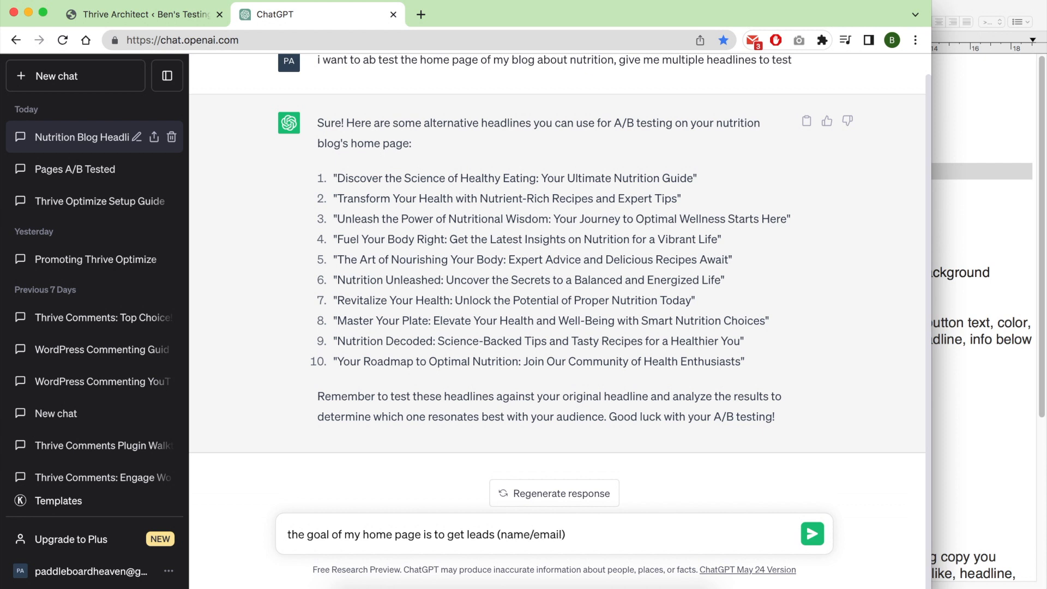
pyautogui.press('Return')
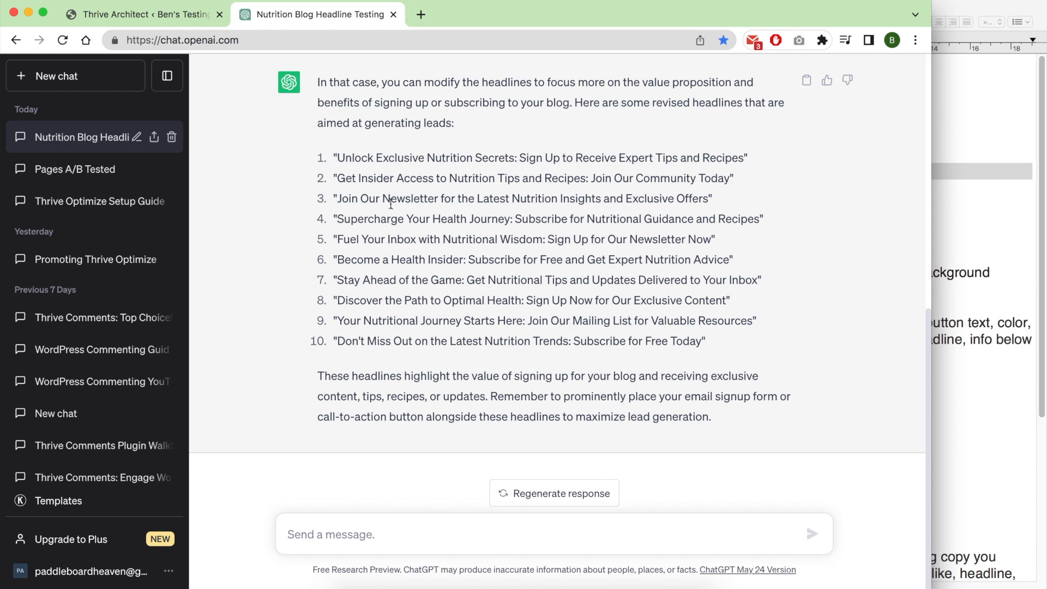
# Read through the revised lead-generation headlines, highlighting the first, the sixth, and the seventh through tenth.
pyautogui.tripleClick(356, 157)
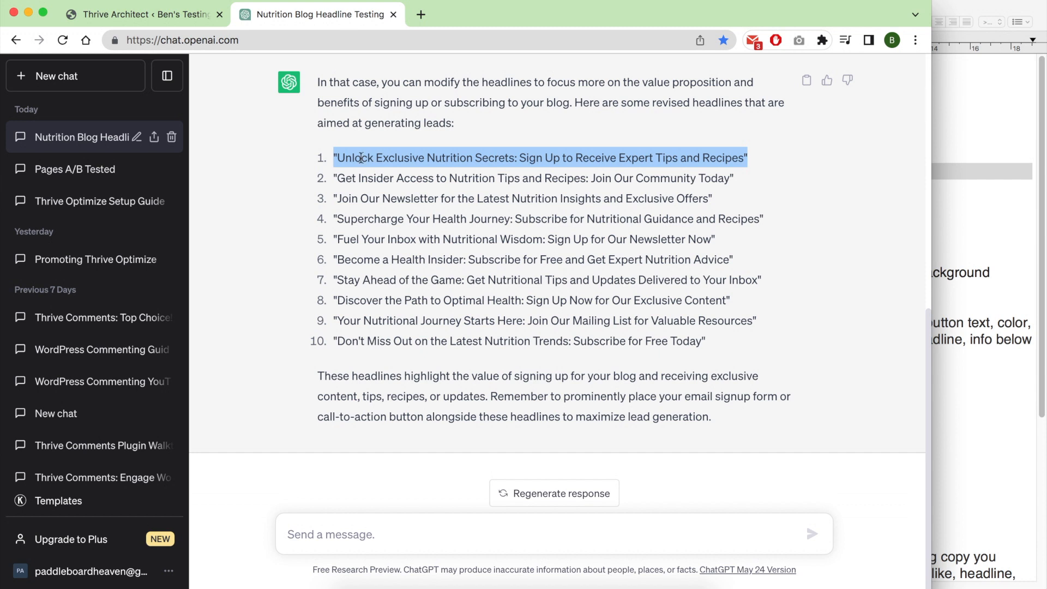
pyautogui.doubleClick(359, 157)
pyautogui.keyDown('shift'); pyautogui.click(734, 156); pyautogui.keyUp('shift')
pyautogui.tripleClick(460, 256)
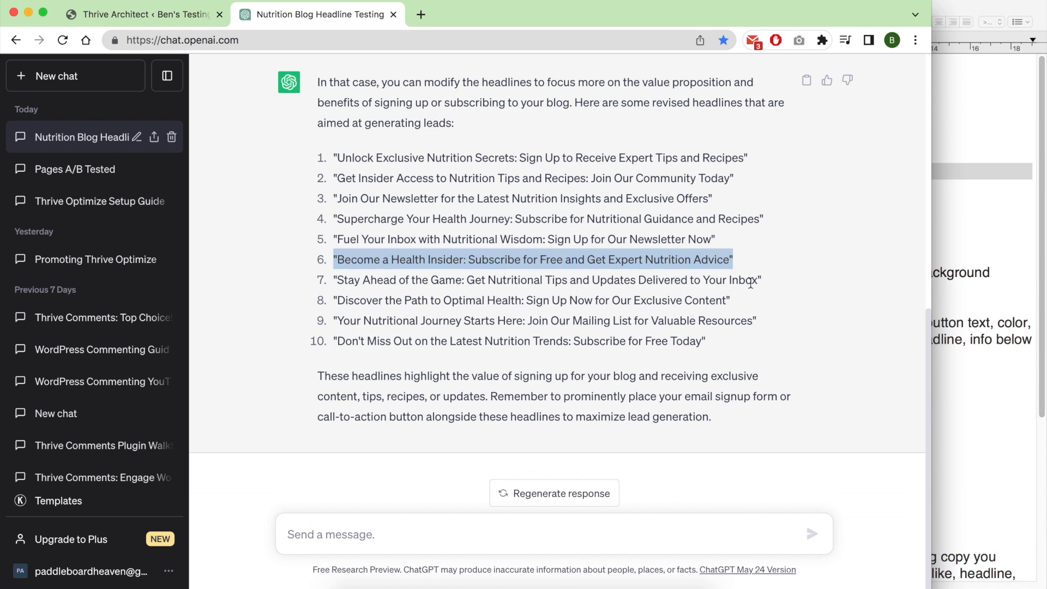
pyautogui.tripleClick(751, 283)
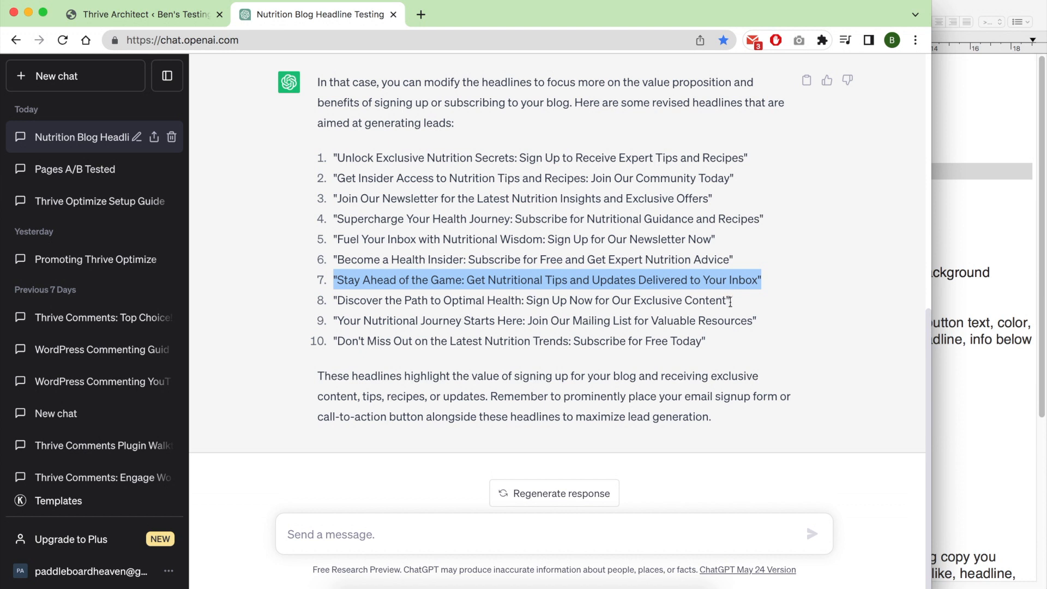
pyautogui.keyDown('shift'); pyautogui.click(734, 301); pyautogui.keyUp('shift')
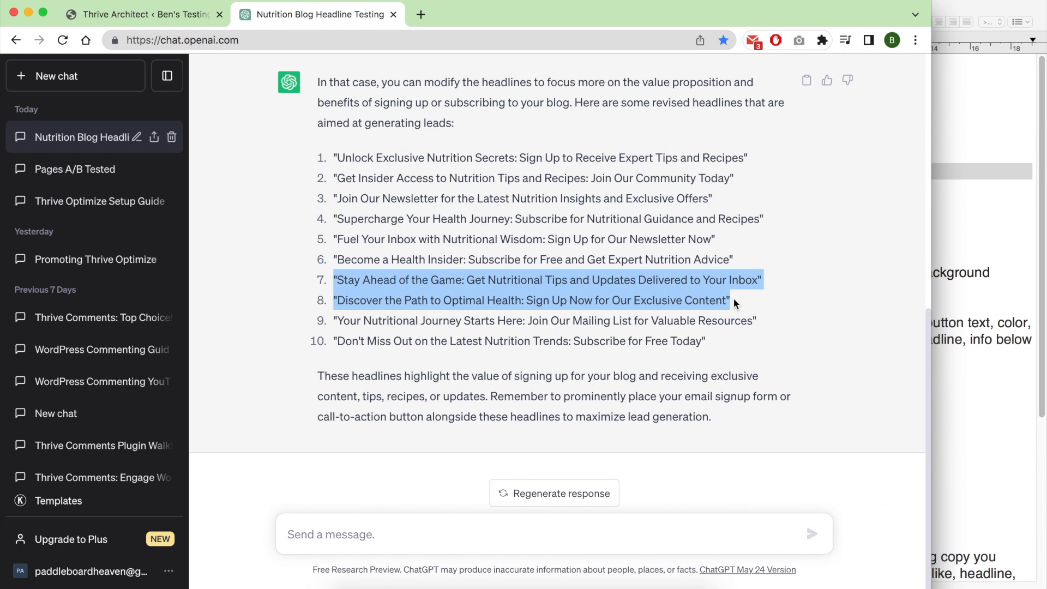
pyautogui.keyDown('shift'); pyautogui.click(763, 321); pyautogui.keyUp('shift')
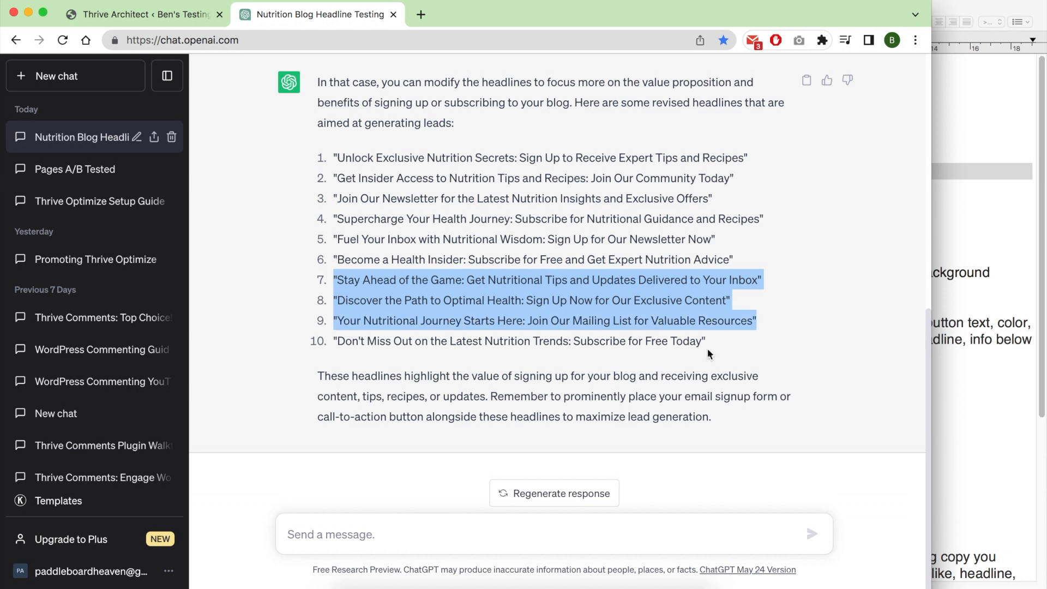
pyautogui.keyDown('shift'); pyautogui.click(711, 341); pyautogui.keyUp('shift')
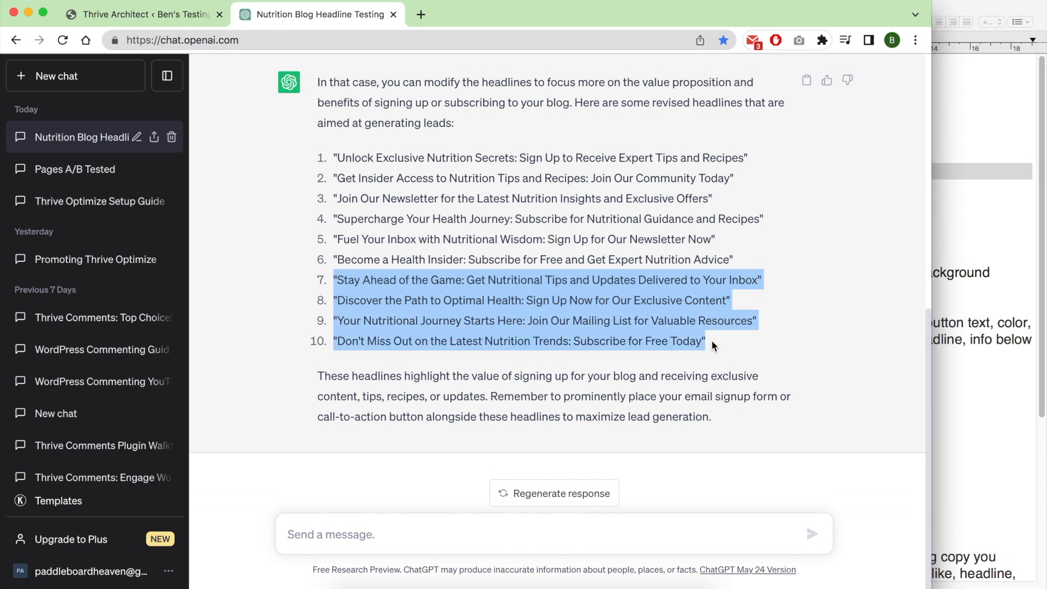
# Switch to the notes document and review the headline section's advice on testing copy, size and color.
pyautogui.click(952, 309)
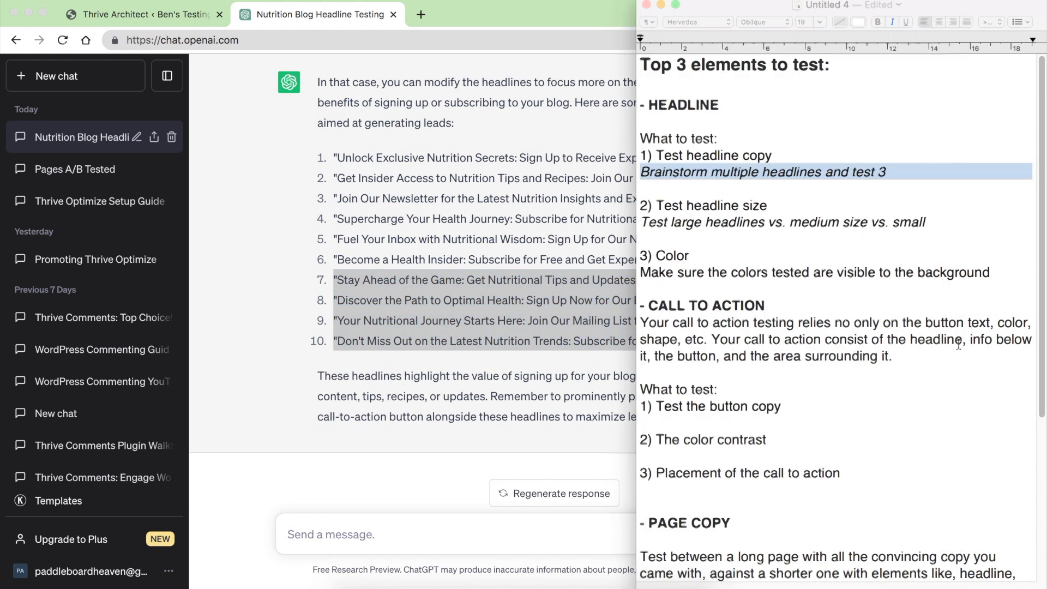
pyautogui.doubleClick(861, 170)
pyautogui.tripleClick(693, 173)
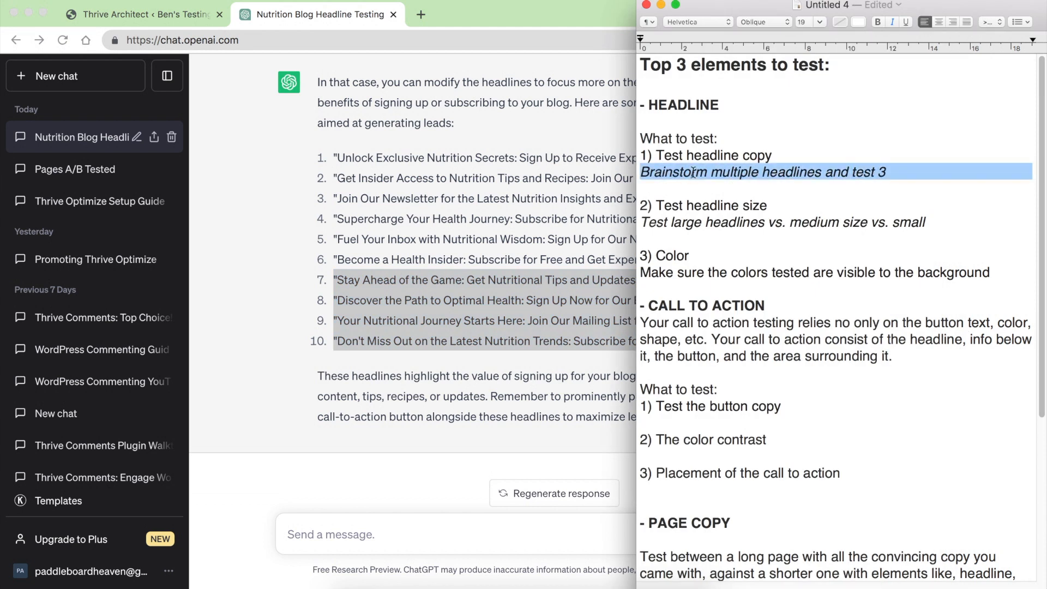
pyautogui.click(887, 173)
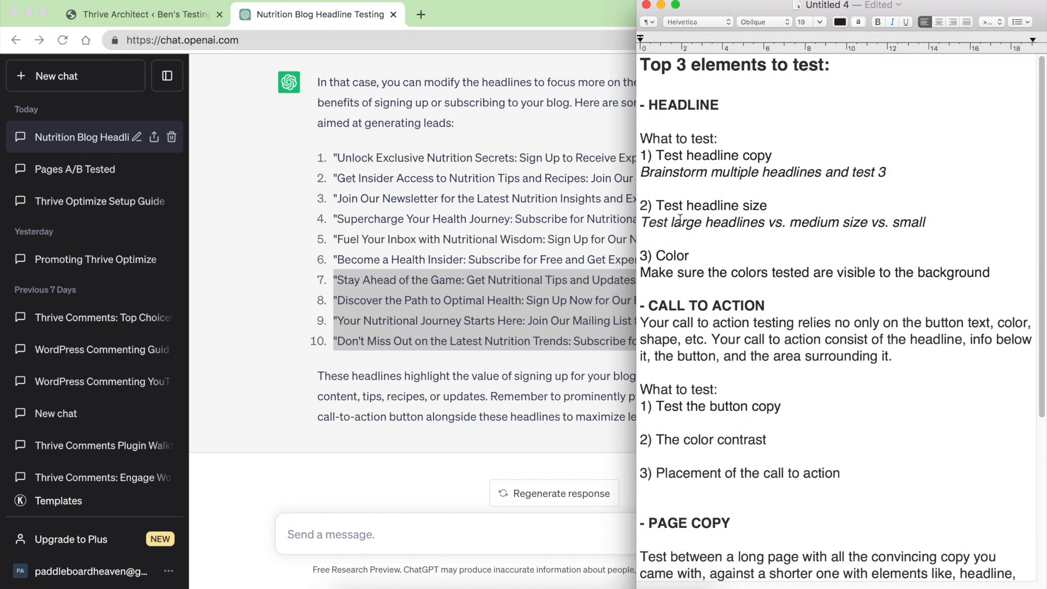
pyautogui.tripleClick(746, 223)
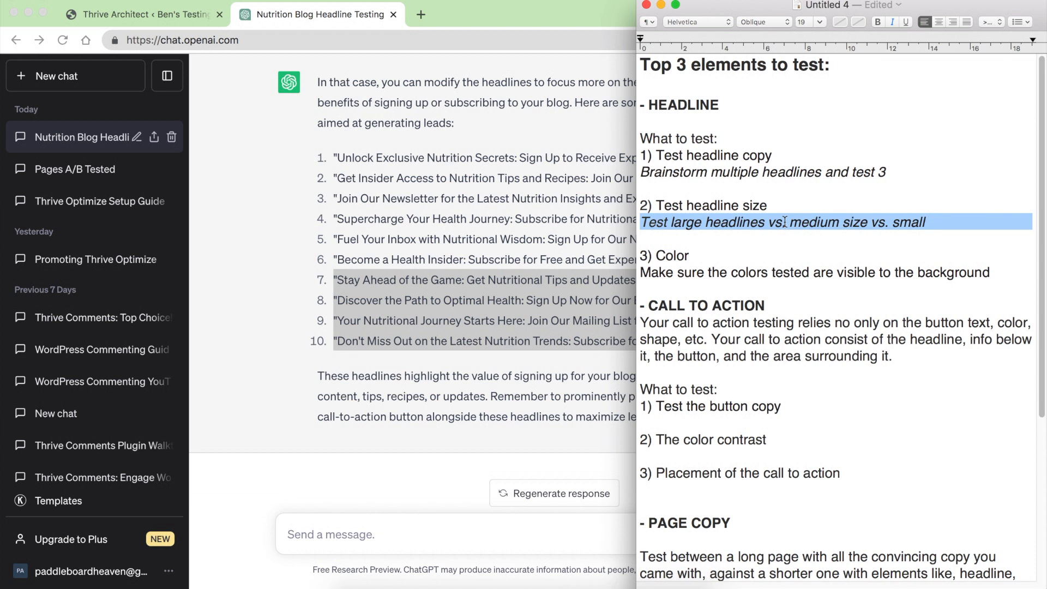
pyautogui.doubleClick(726, 222)
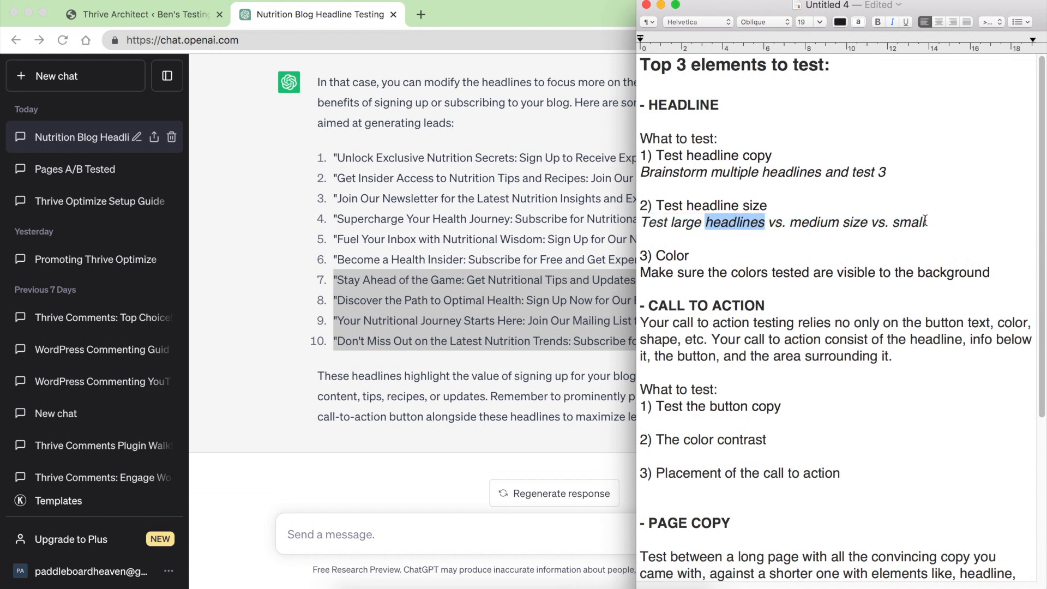
pyautogui.tripleClick(926, 221)
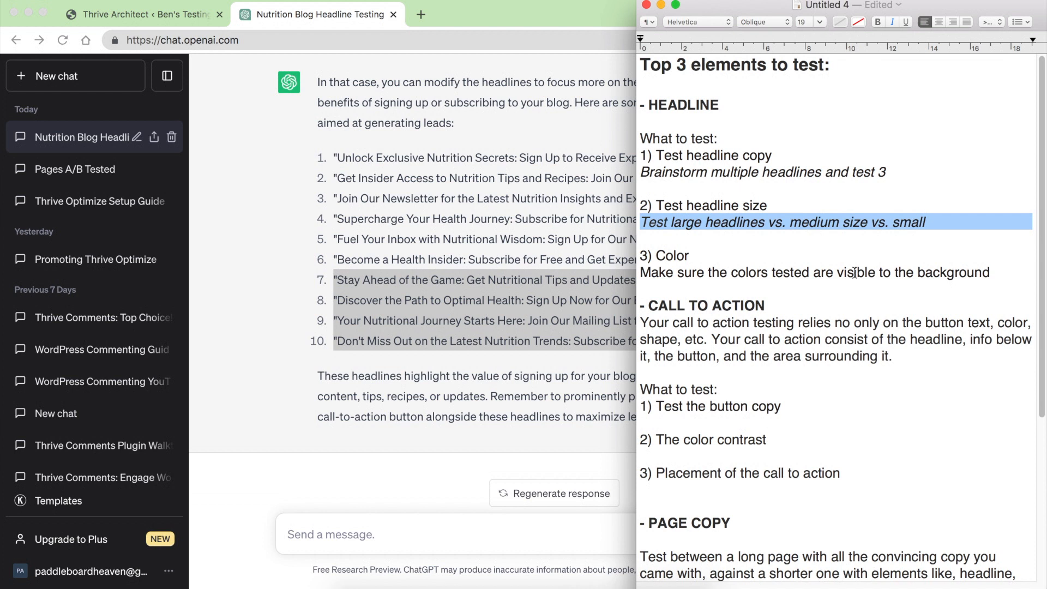
pyautogui.tripleClick(803, 272)
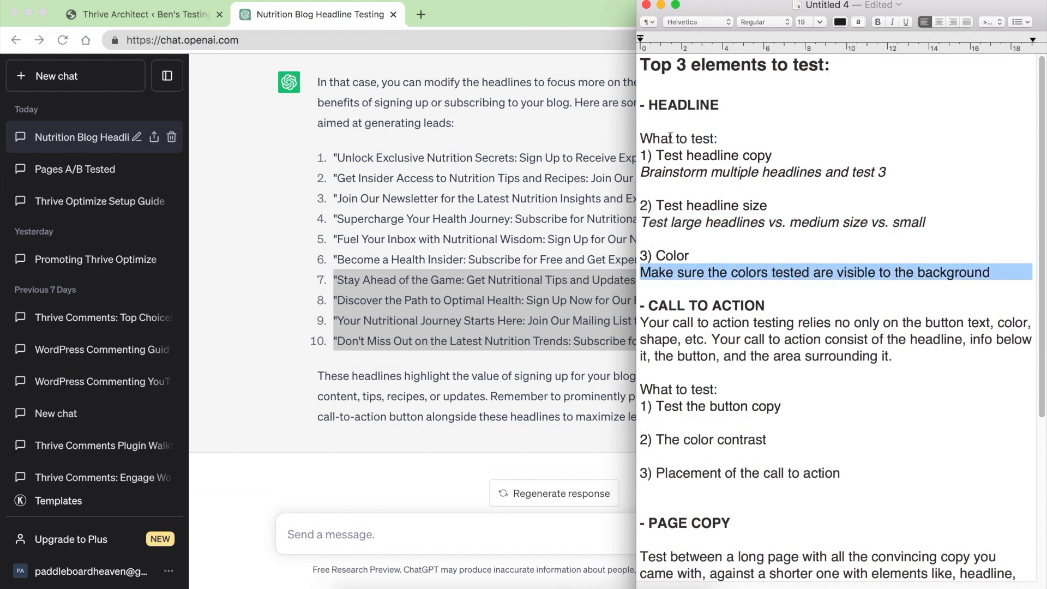
pyautogui.click(655, 105)
pyautogui.doubleClick(655, 105)
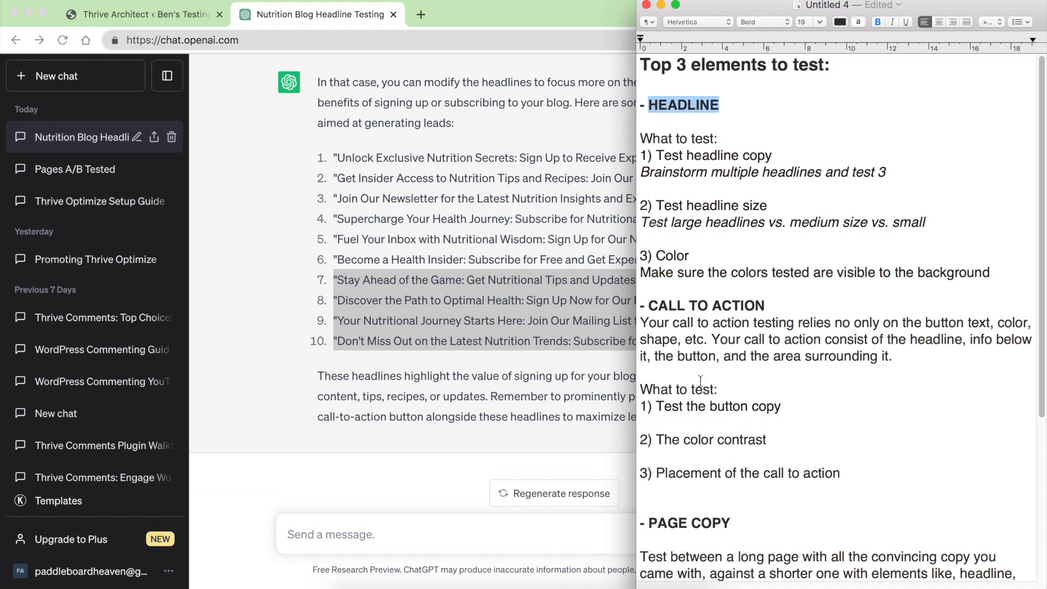
# Review the call to action section of the notes and highlight the line about testing the button copy.
pyautogui.tripleClick(702, 304)
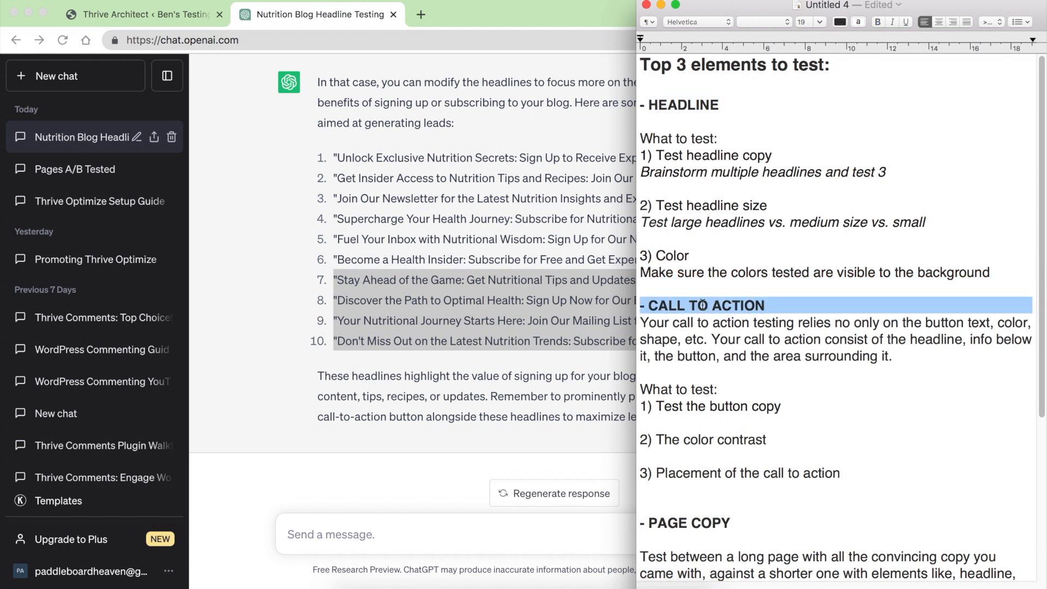
pyautogui.scroll(-4, 702, 304)
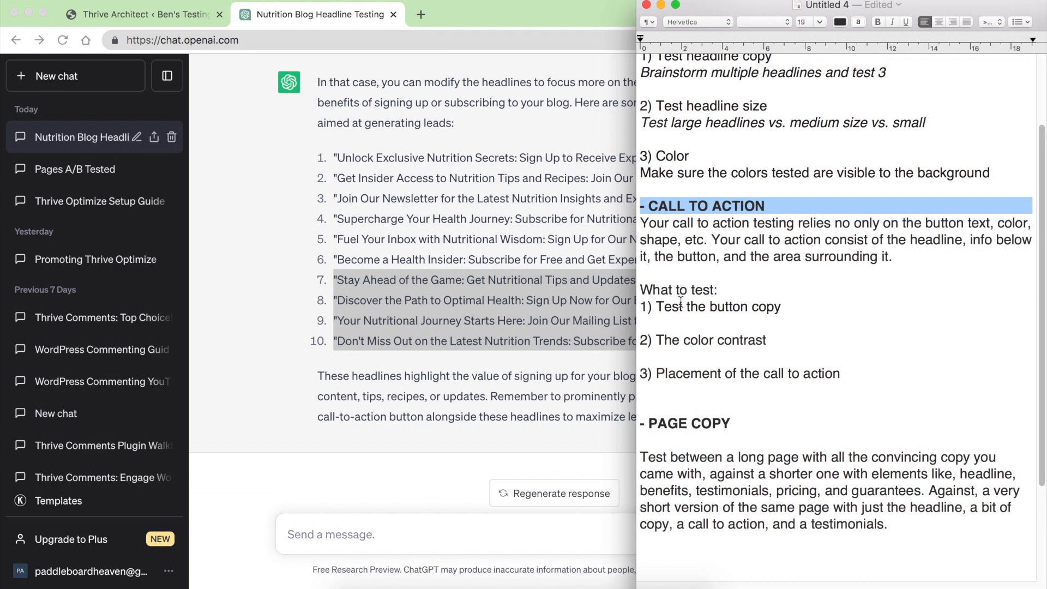
pyautogui.tripleClick(794, 305)
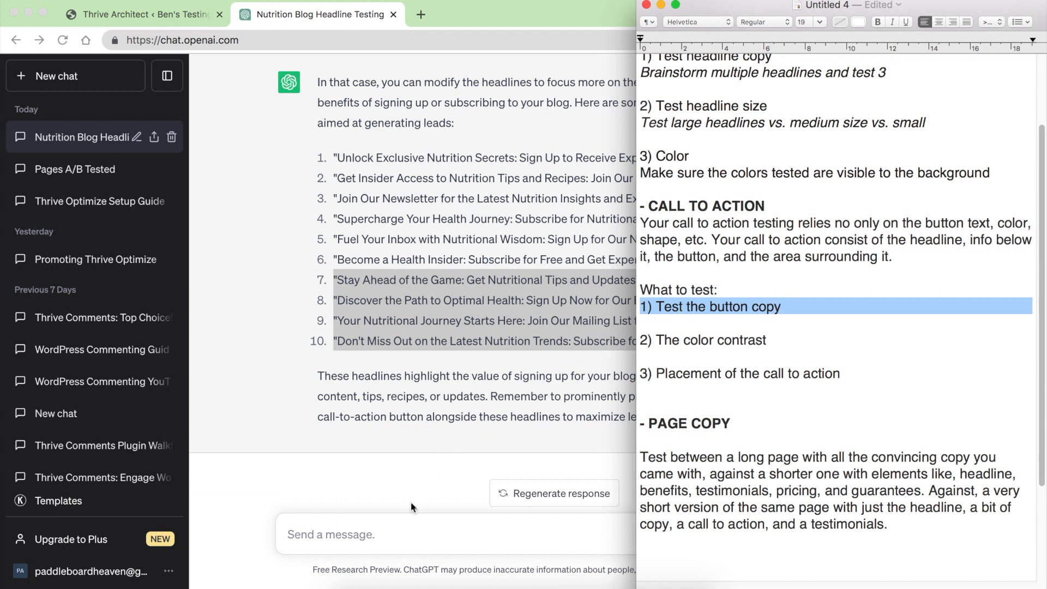
# Switch back to ChatGPT and send the message "I chosen the headline number 7, give me call to action copy ideas".
pyautogui.click(404, 531)
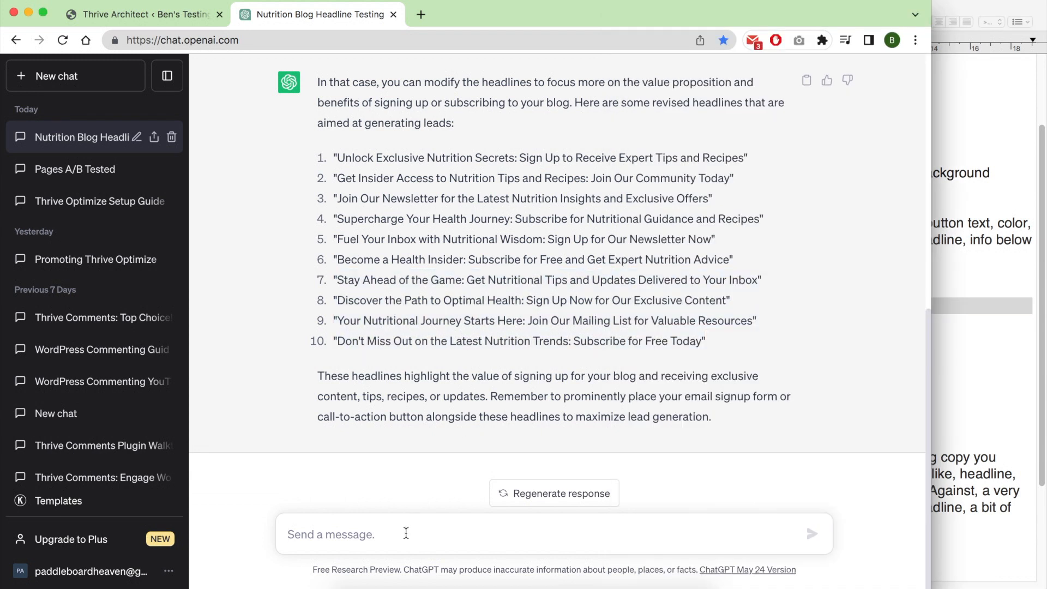
pyautogui.write('for the ca')
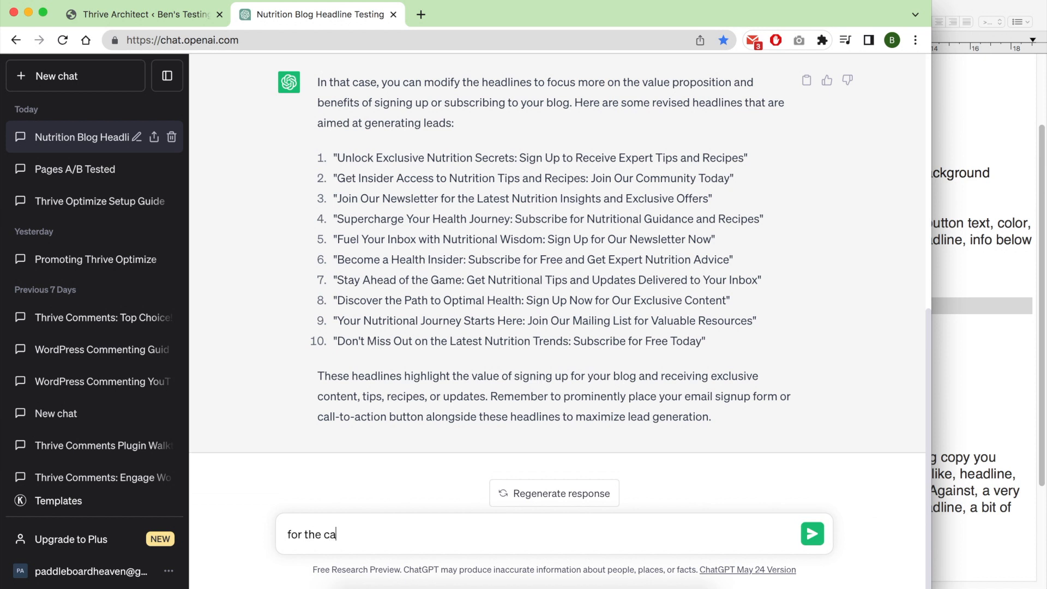
pyautogui.write('ll to a')
pyautogui.press('super+a')
pyautogui.write('I chosen t')
pyautogui.write('he ')
pyautogui.write('title')
pyautogui.press('BackSpace')
pyautogui.press('BackSpace')
pyautogui.press('BackSpace')
pyautogui.press('BackSpace')
pyautogui.press('BackSpace')
pyautogui.write('headline number 7, giveme call to ')
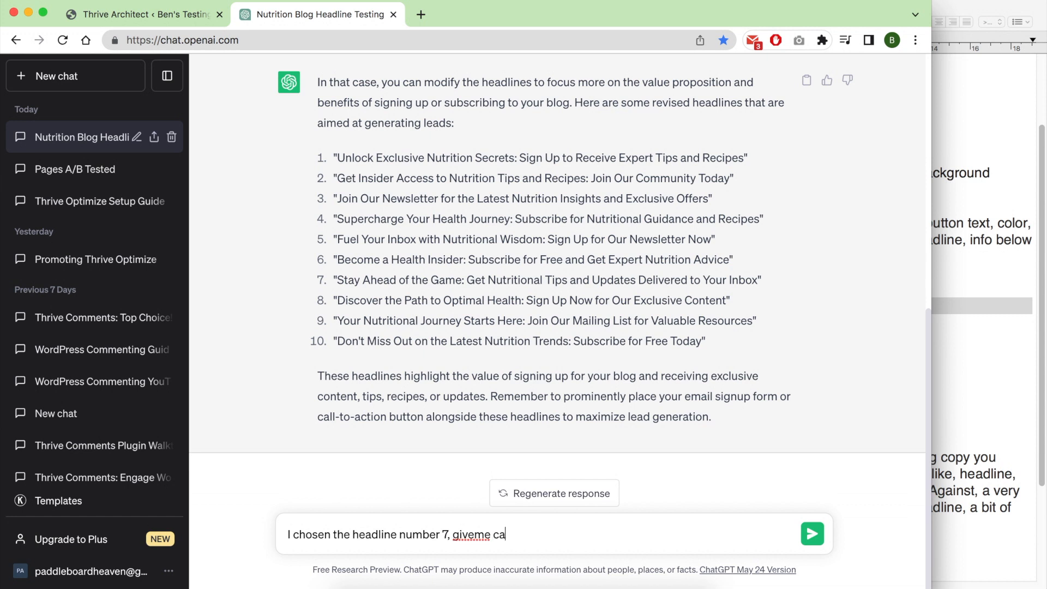
pyautogui.write('action copy ideas')
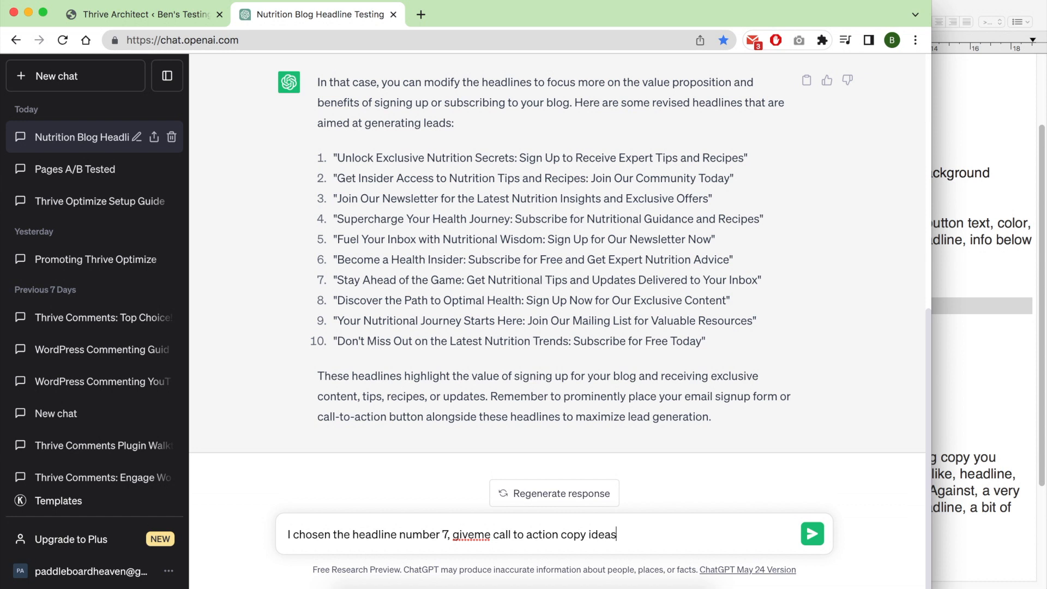
pyautogui.click(476, 535)
pyautogui.press('Return')
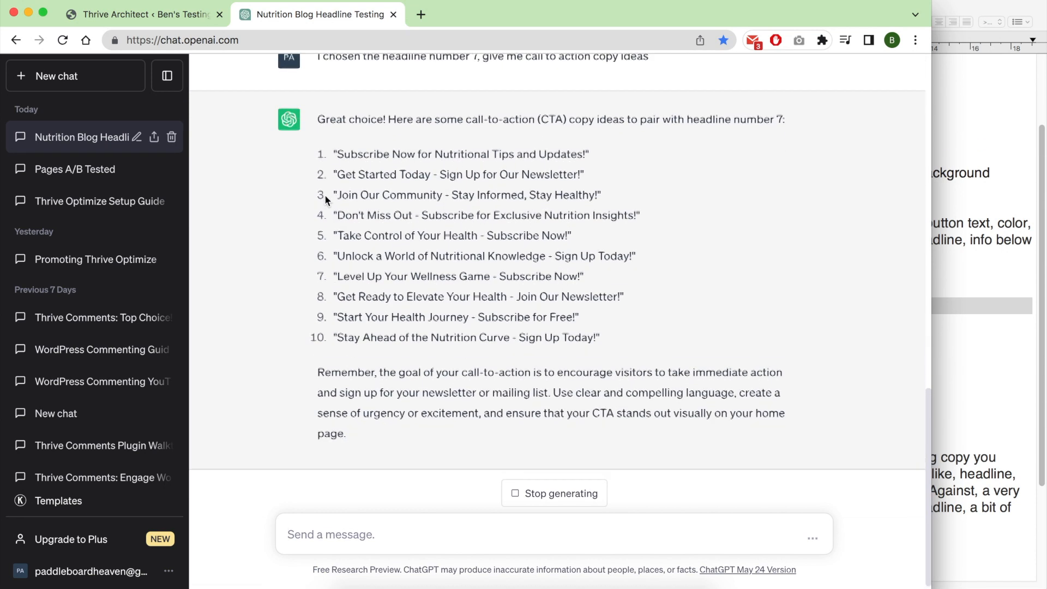
# Switch to the notes document and review the call to action tests, highlighting the color contrast and placement items.
pyautogui.click(977, 375)
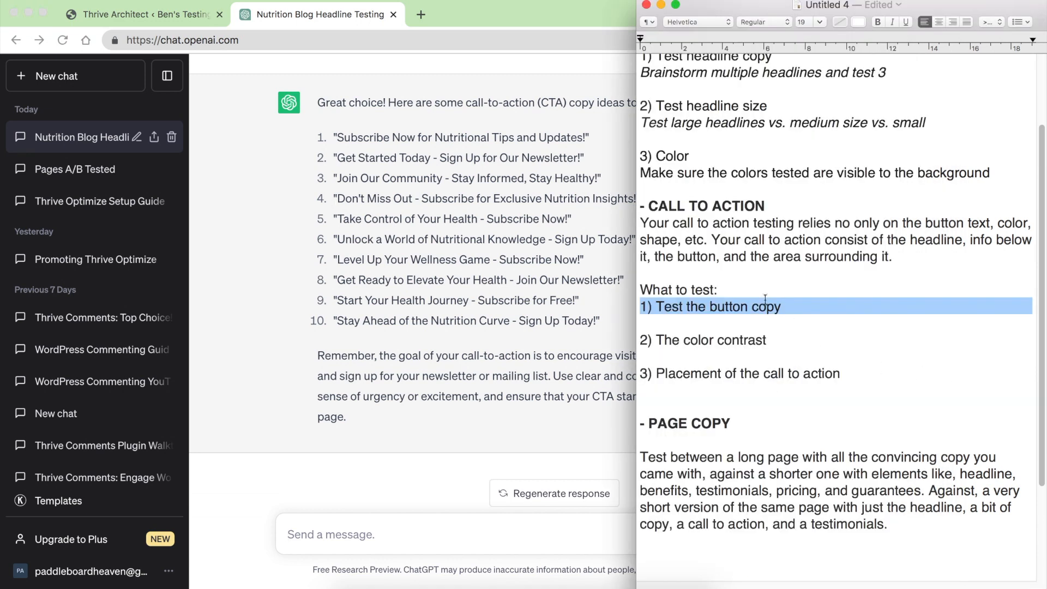
pyautogui.click(773, 330)
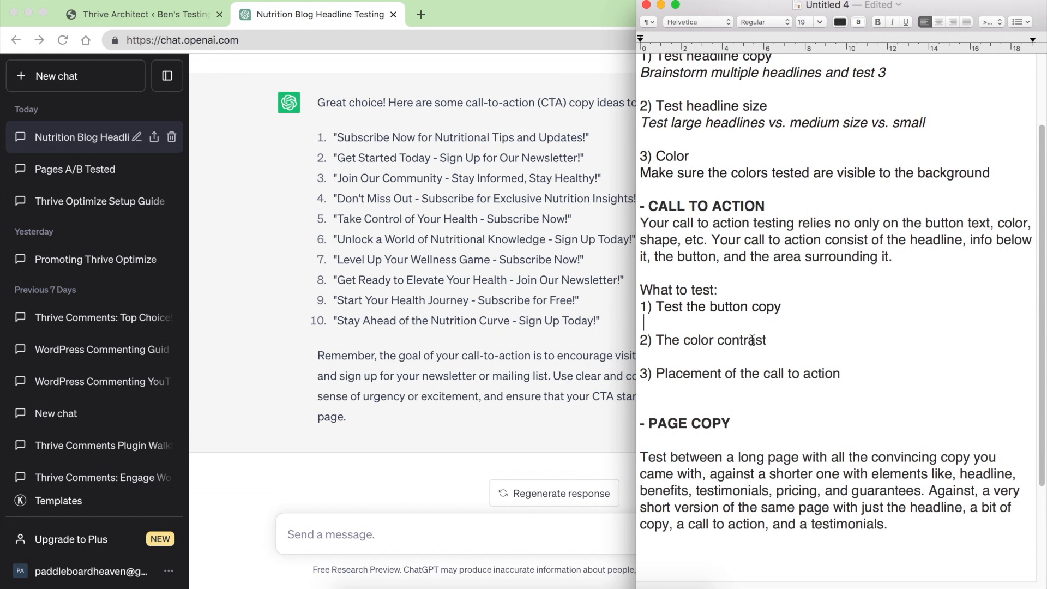
pyautogui.doubleClick(753, 340)
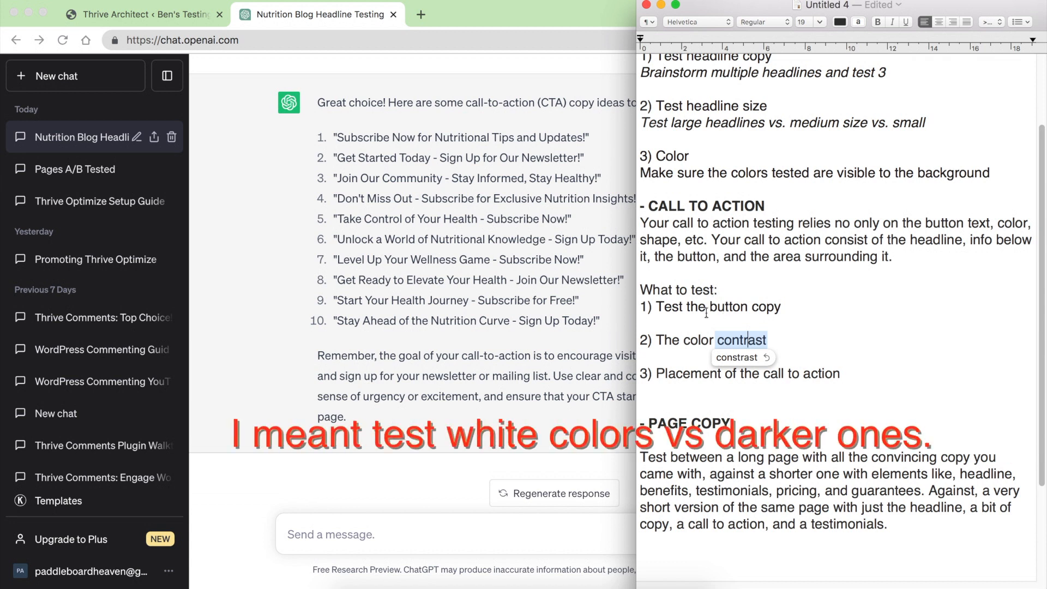
pyautogui.tripleClick(833, 374)
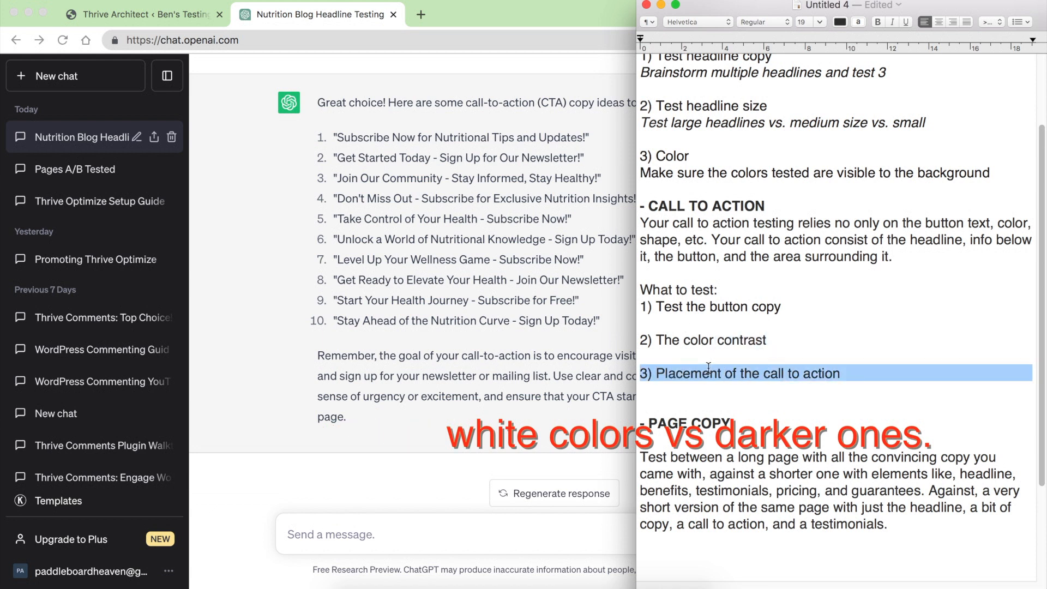
pyautogui.click(834, 372)
pyautogui.scroll(-5, 833, 372)
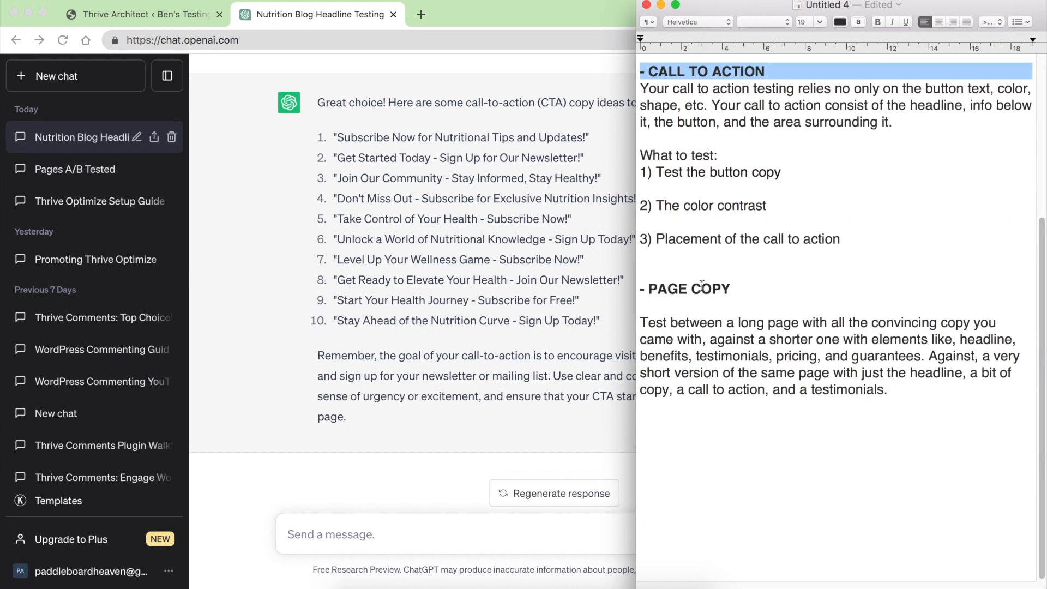
# Extend the PAGE COPY heading in the notes to read "PAGE COPY/LENGTH".
pyautogui.tripleClick(702, 286)
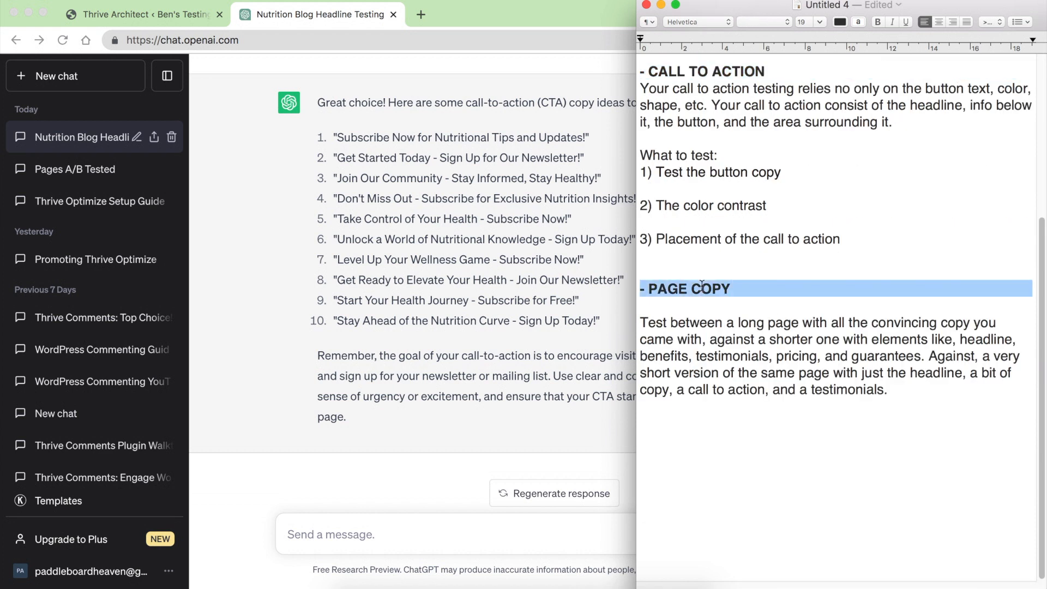
pyautogui.click(746, 287)
pyautogui.write('/LENGTH')
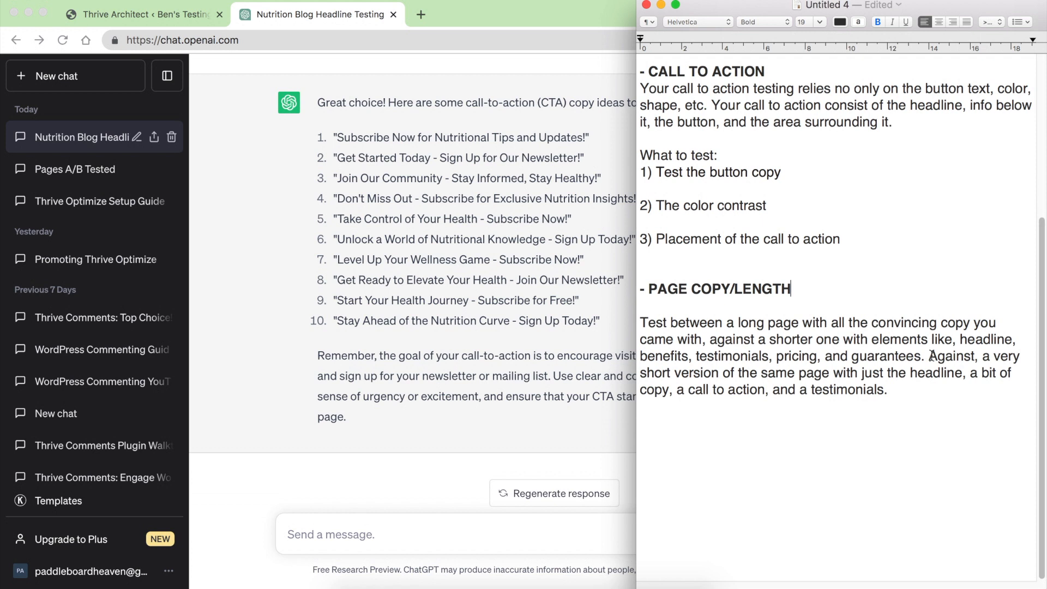
# Read the advice on the very short page version under the page copy section, highlighting "headline" and "testimonials".
pyautogui.doubleClick(942, 373)
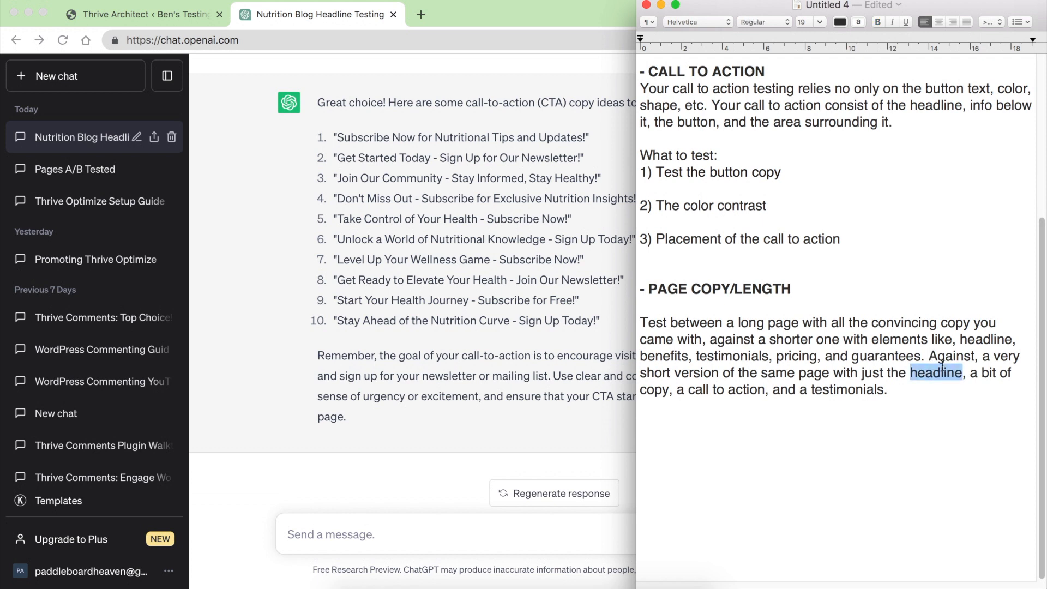
pyautogui.click(656, 390)
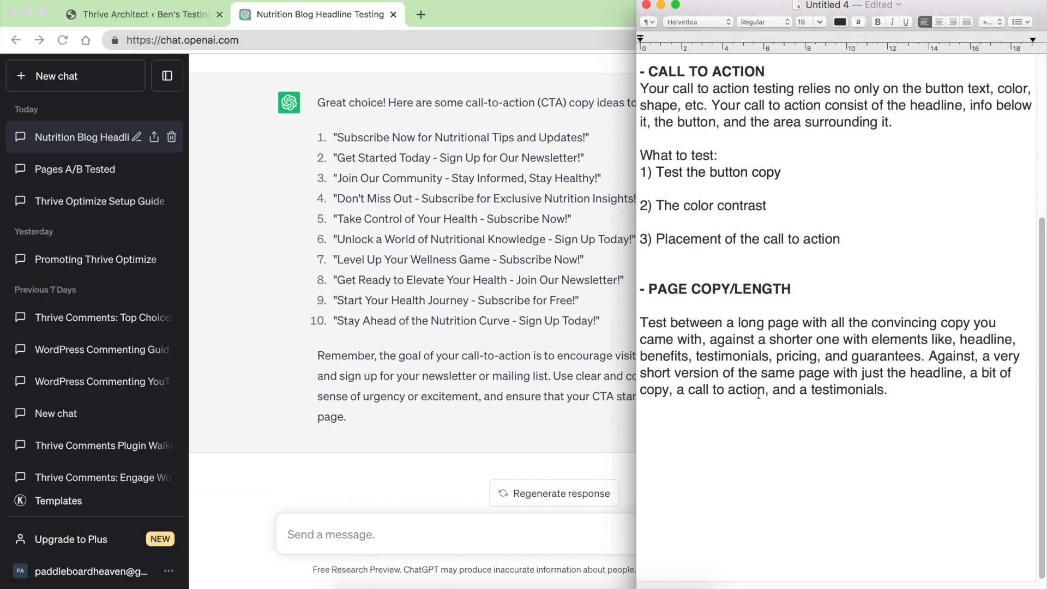
pyautogui.doubleClick(829, 390)
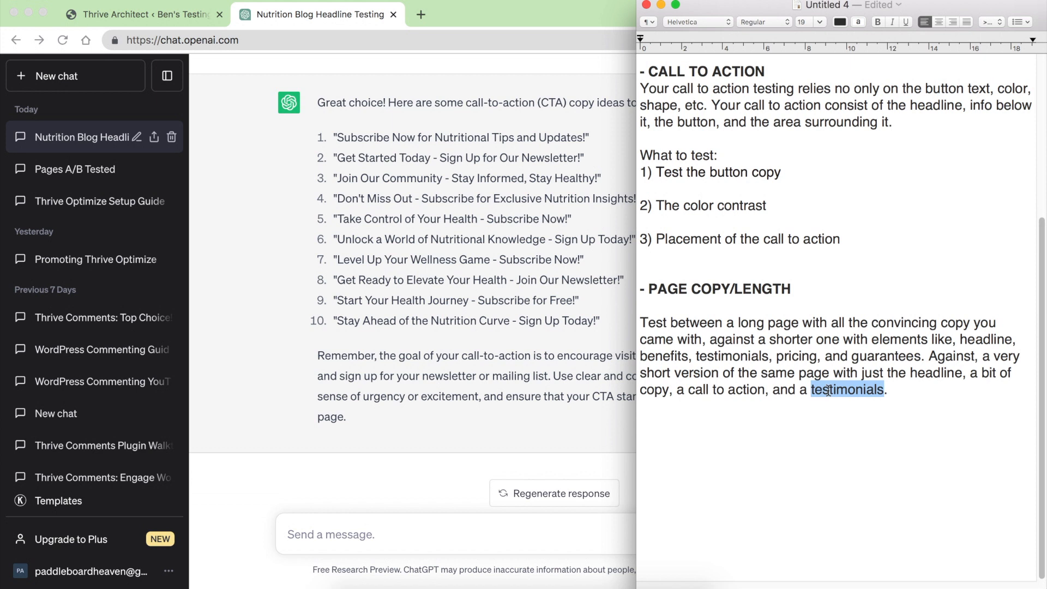
pyautogui.doubleClick(834, 389)
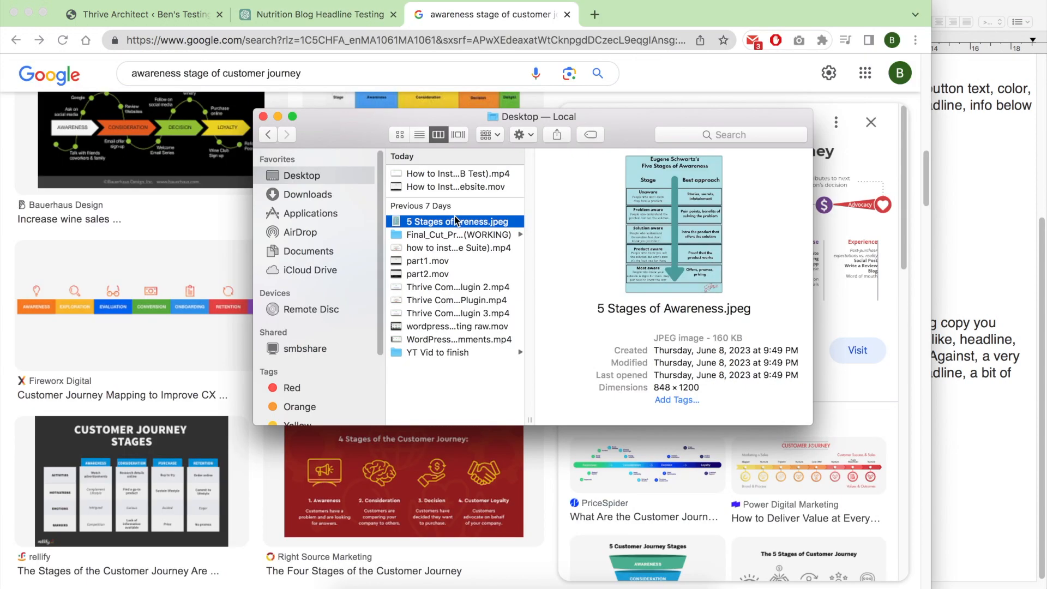
# Preview the image 5 Stages of Awareness.jpeg from the Desktop folder.
pyautogui.press('space')
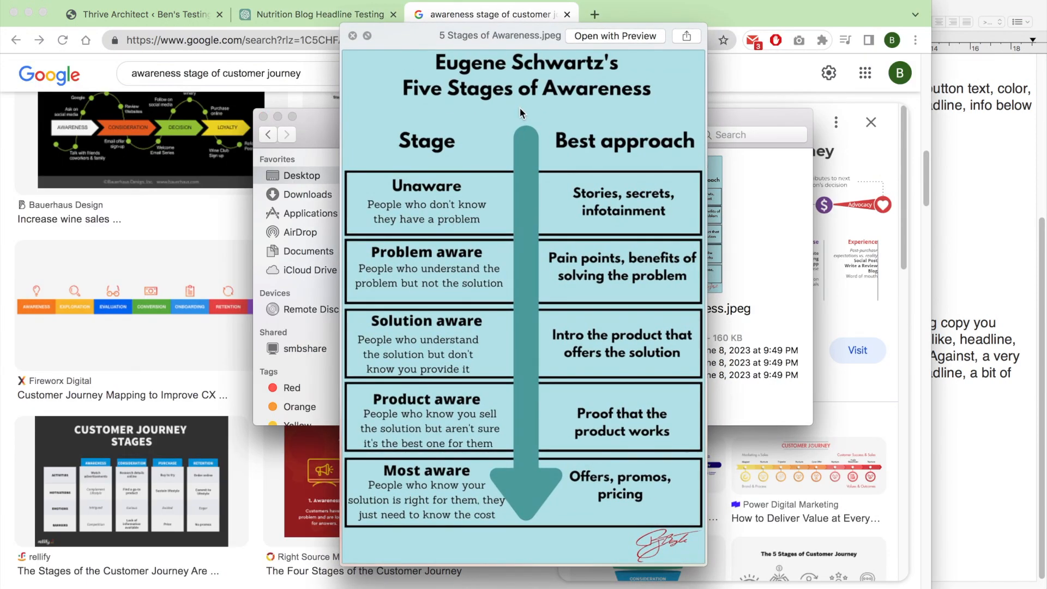
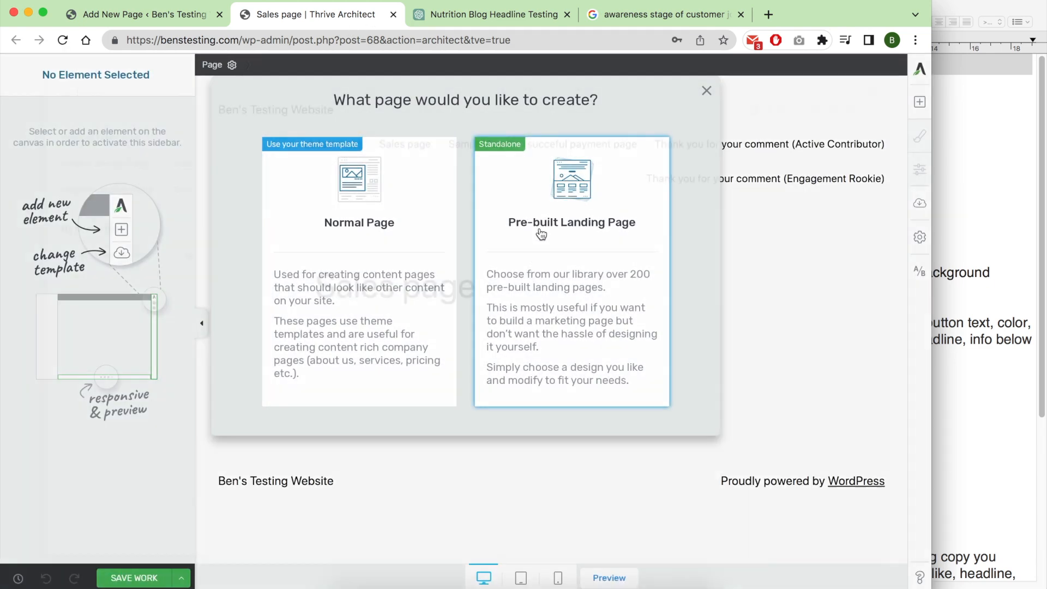
# Build the sales page from a pre-built landing page, applying the Copy 2.0 Hybrid Smart Sales Page (Video Version) template.
pyautogui.click(542, 235)
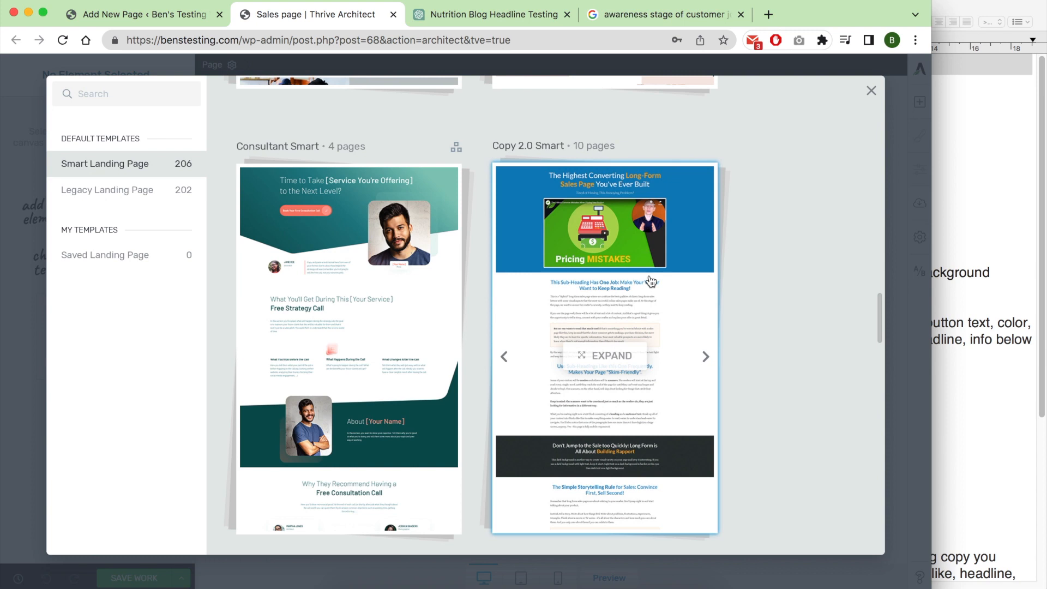
pyautogui.click(650, 281)
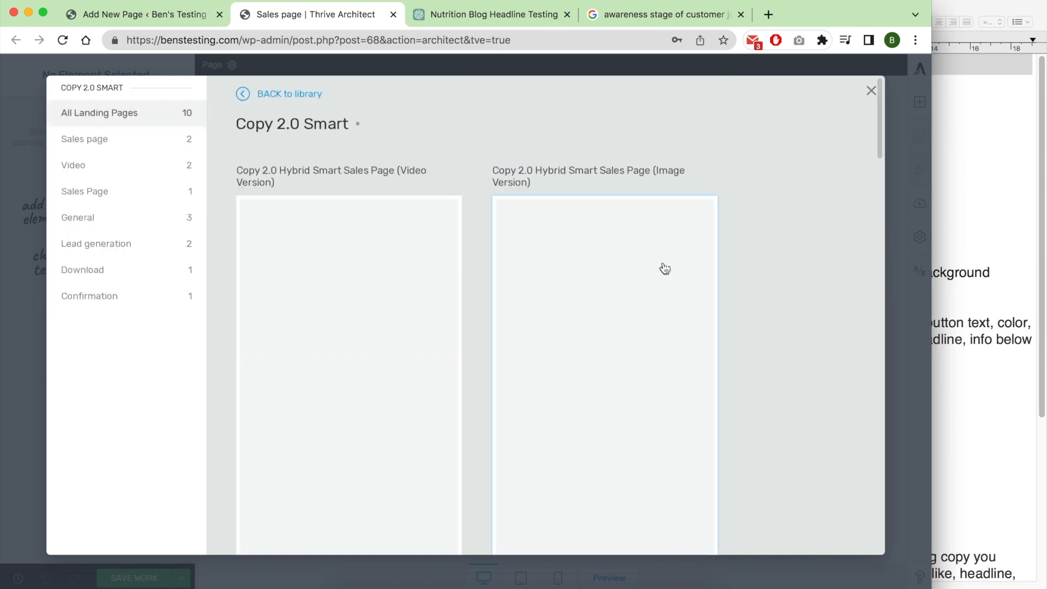
pyautogui.click(352, 297)
pyautogui.click(790, 537)
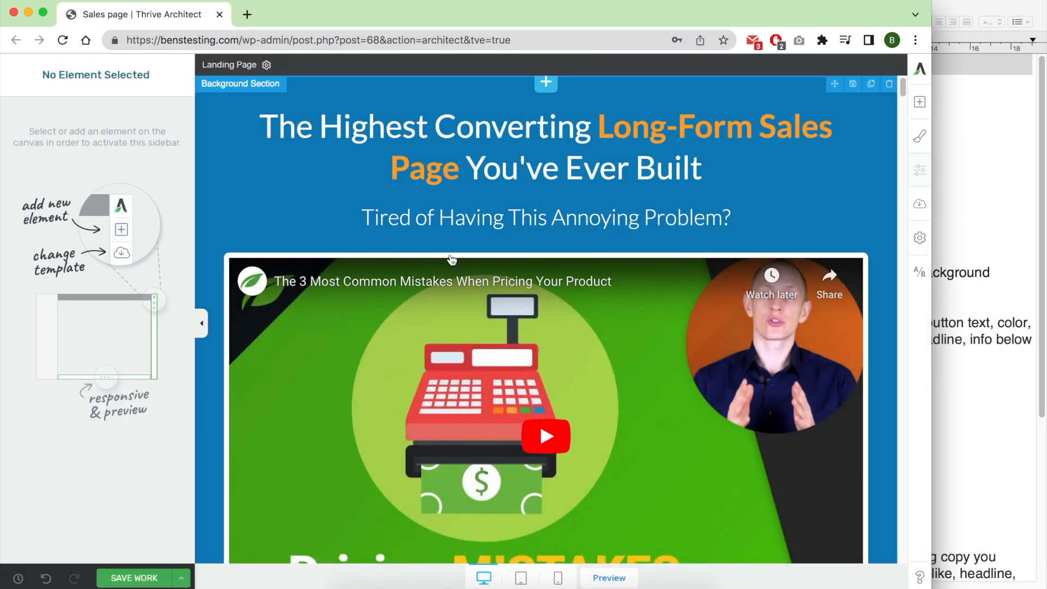
# Select the landing page's main headline and check the headline section of the notes document.
pyautogui.tripleClick(463, 168)
pyautogui.click(1034, 216)
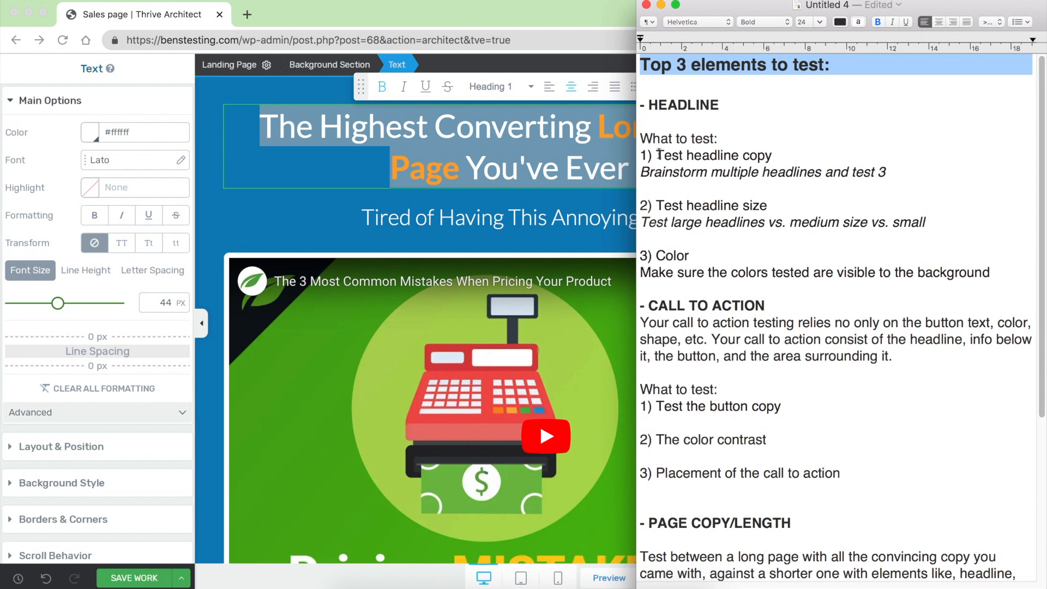
pyautogui.click(502, 136)
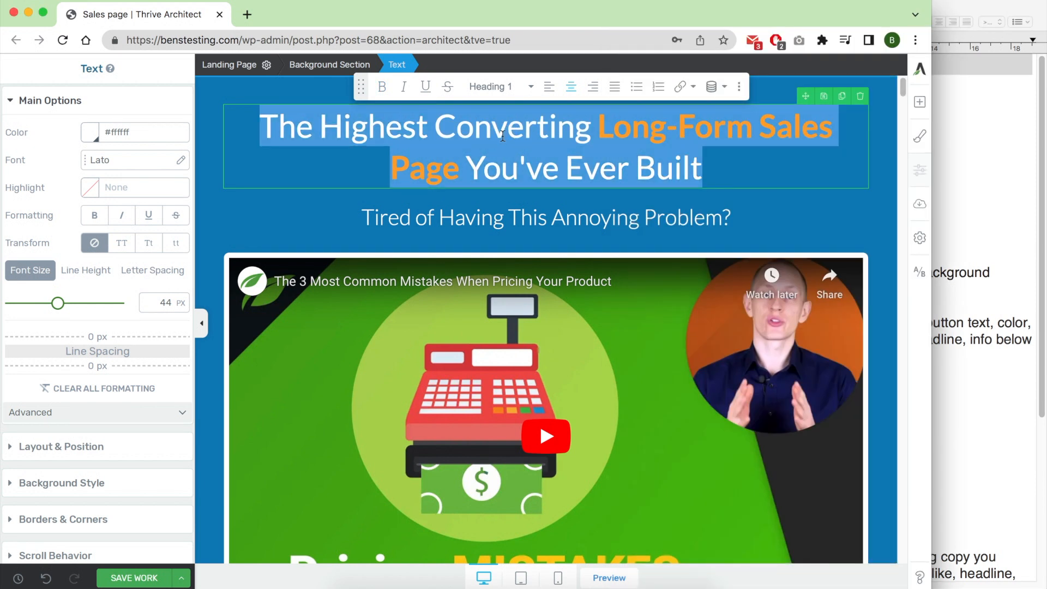
# Copy headline number 7 from ChatGPT and replace the page headline with "Stay Ahead of the Game: Get Nutritional Tips and Updates Delivered to Your Inbox".
pyautogui.press('super+grave')
pyautogui.moveTo(707, 215); pyautogui.dragTo(334, 148)
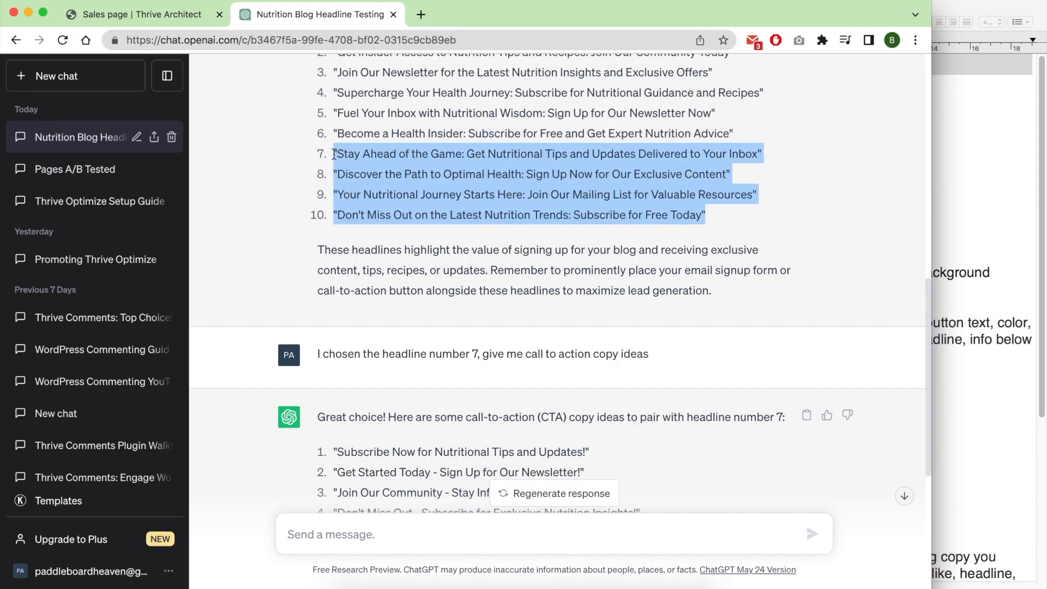
pyautogui.doubleClick(347, 154)
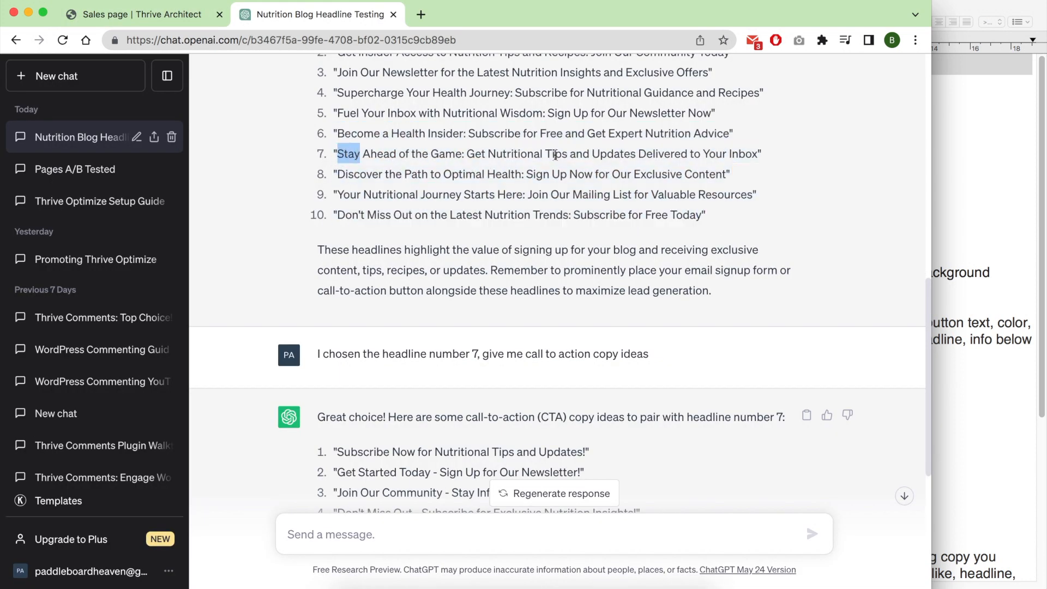
pyautogui.keyDown('shift'); pyautogui.click(732, 153); pyautogui.keyUp('shift')
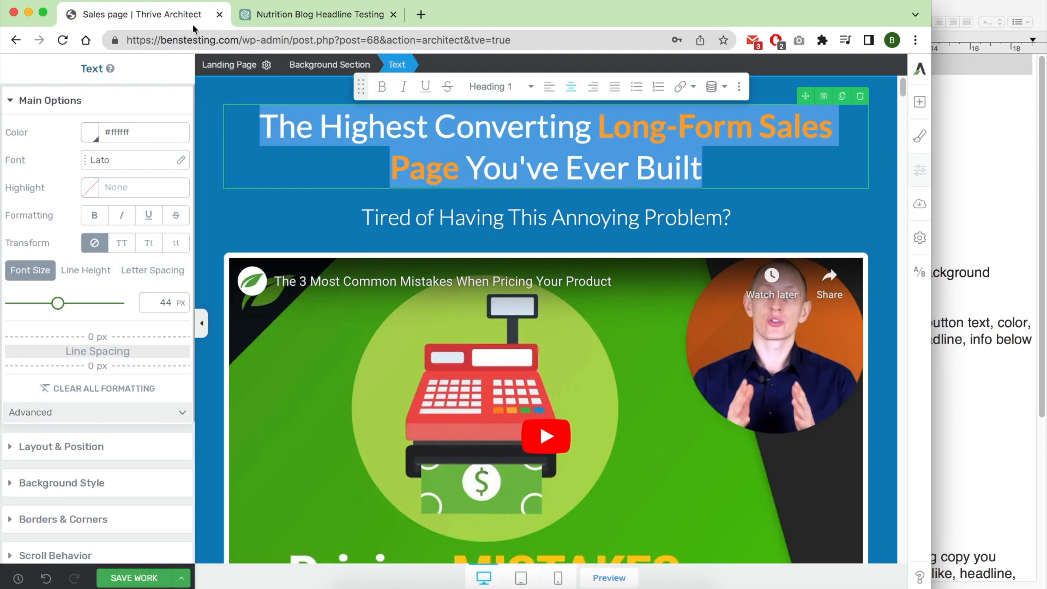
pyautogui.click(191, 16)
pyautogui.click(443, 154)
pyautogui.press('super+a')
pyautogui.press('super+v')
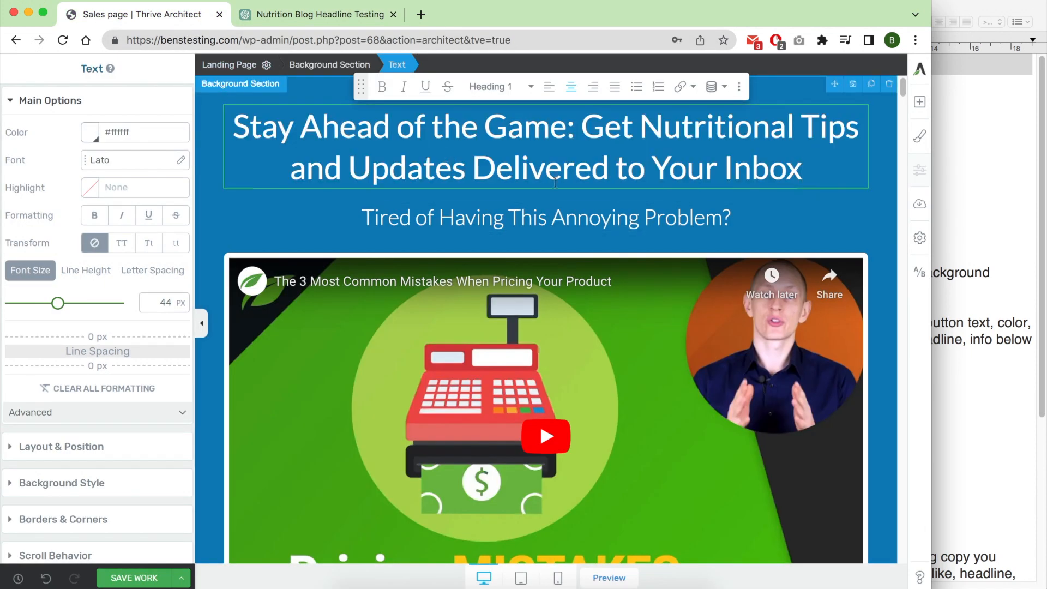
# Review the new page headline against the headline tests in the notes and the other headline ideas in ChatGPT.
pyautogui.moveTo(571, 131); pyautogui.dragTo(233, 131)
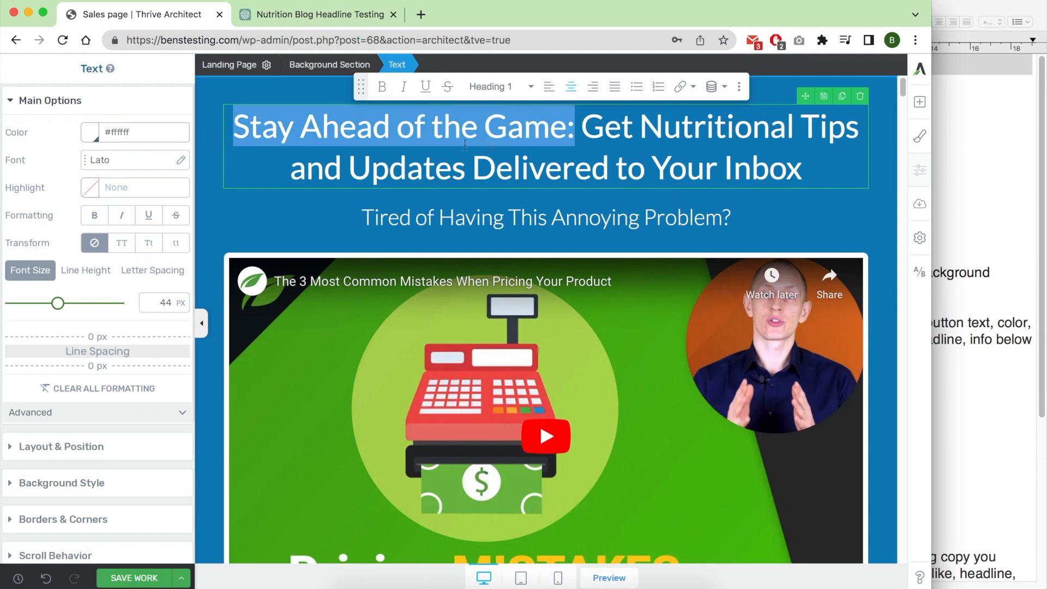
pyautogui.tripleClick(534, 147)
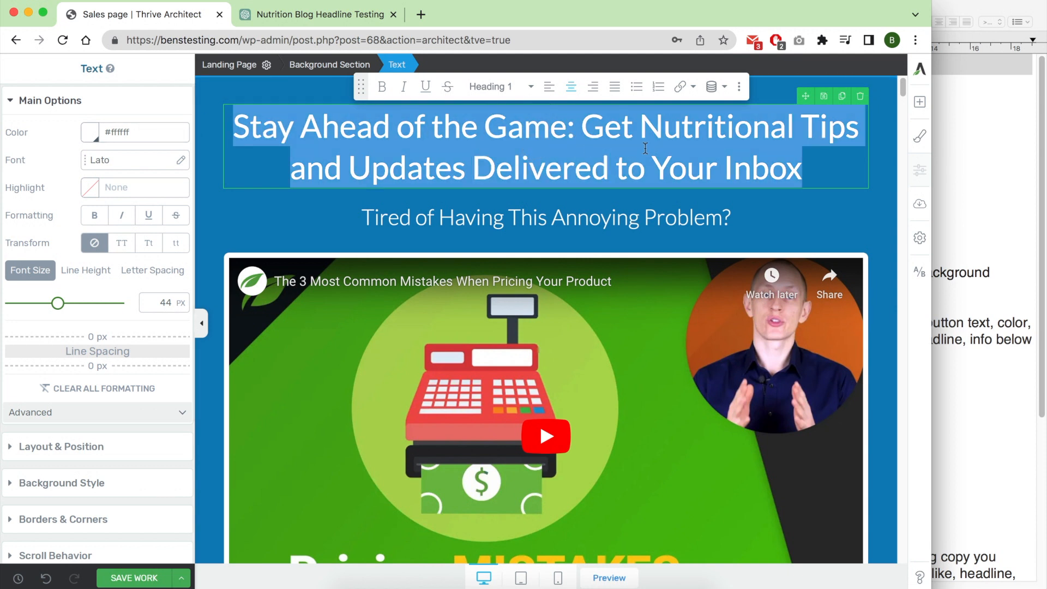
pyautogui.click(954, 193)
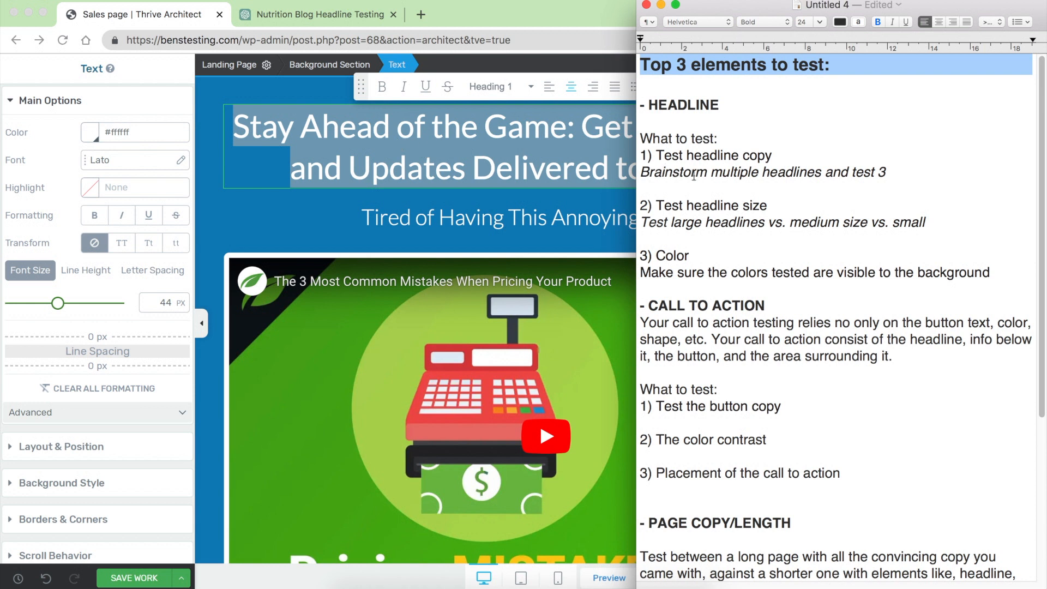
pyautogui.click(342, 17)
pyautogui.click(136, 16)
pyautogui.click(282, 22)
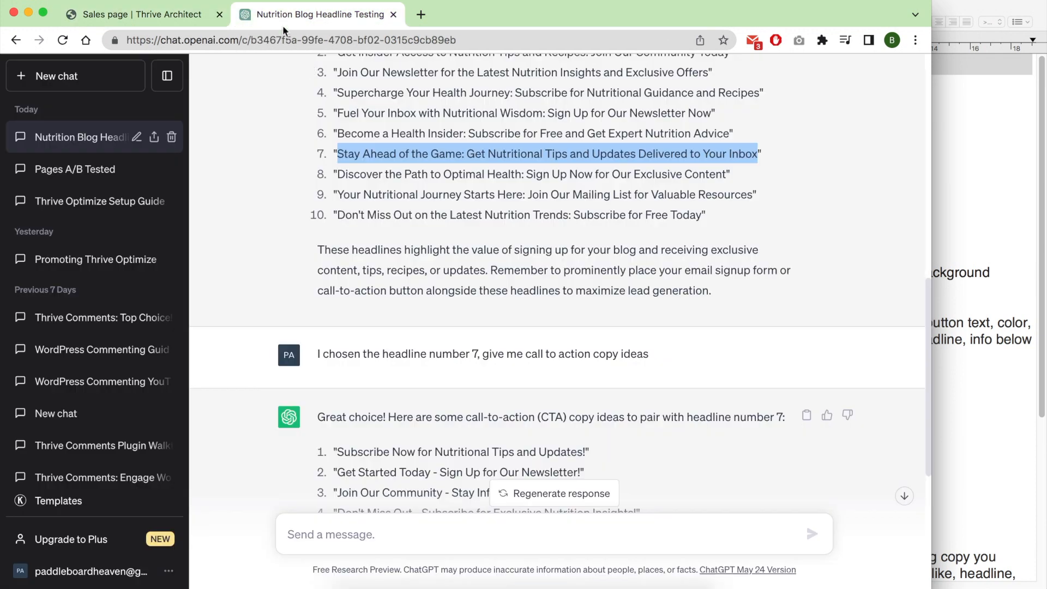
pyautogui.click(136, 15)
pyautogui.tripleClick(480, 168)
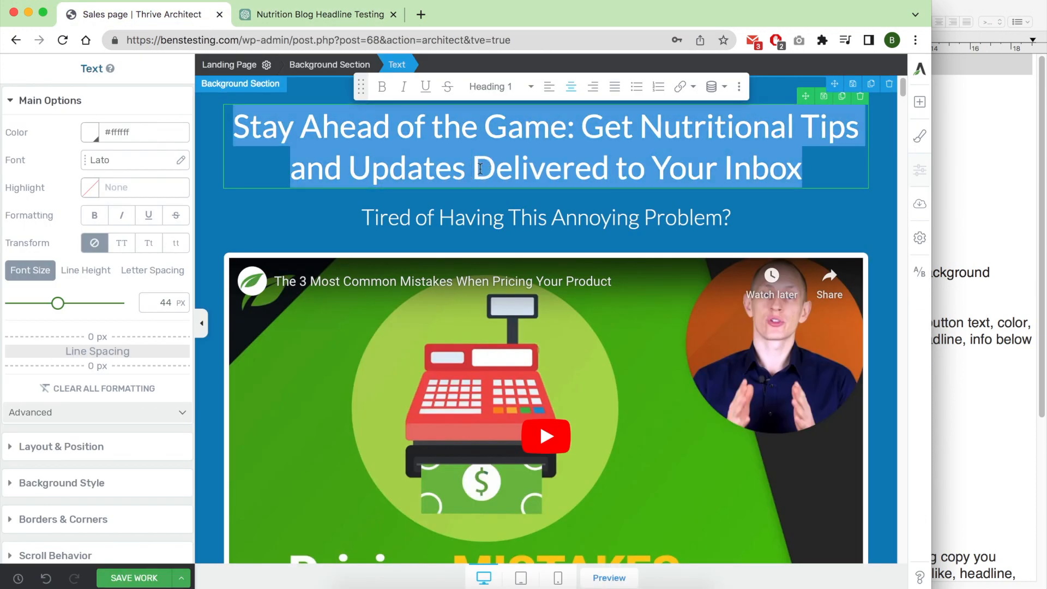
# Check the headline size test in the notes and set the page headline's font size to 41 px.
pyautogui.click(992, 263)
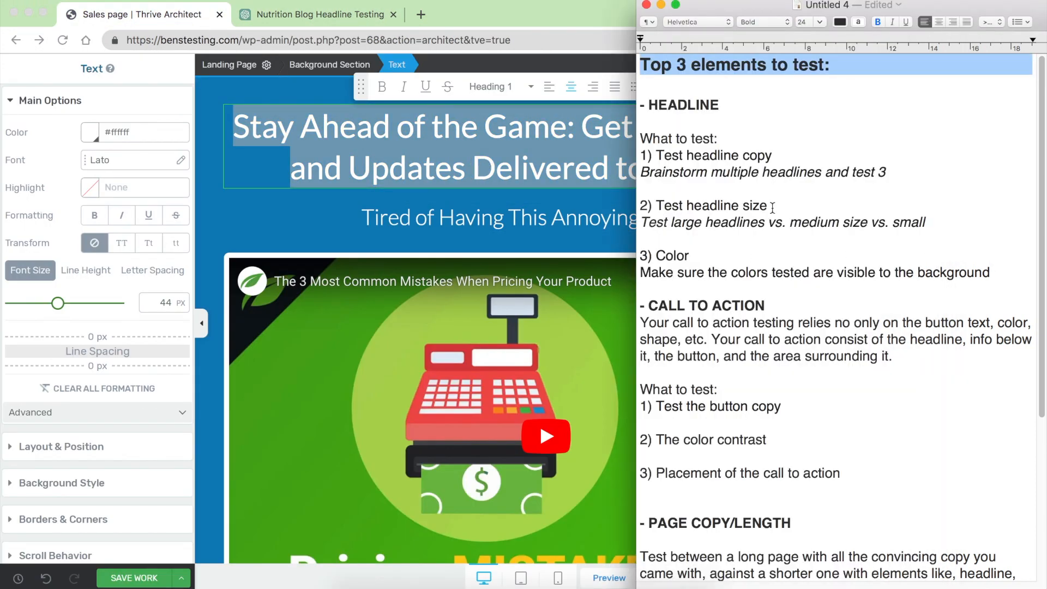
pyautogui.click(512, 155)
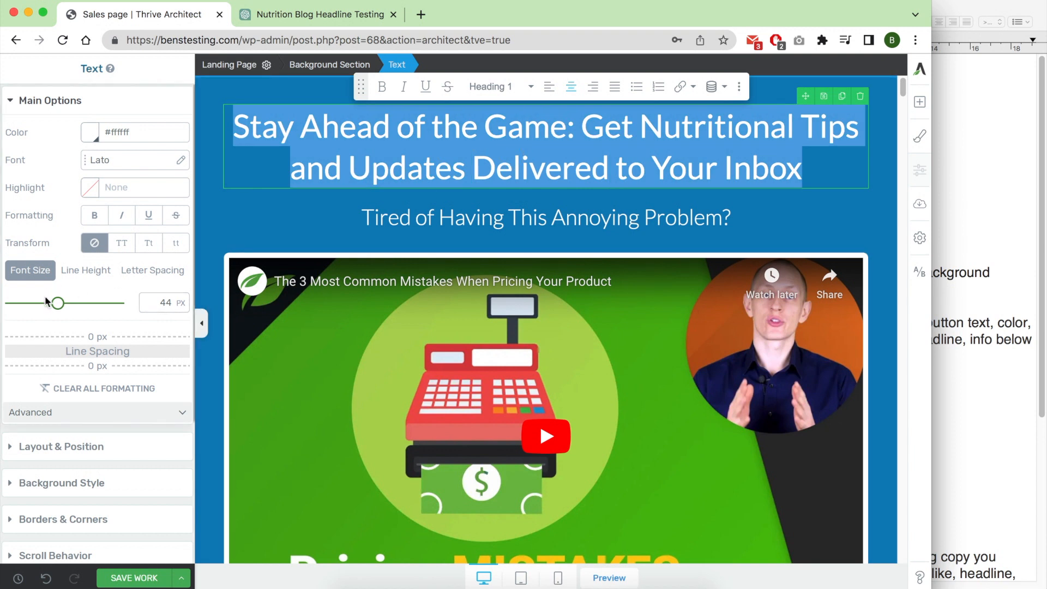
pyautogui.moveTo(61, 310)
pyautogui.mouseDown()
pyautogui.moveTo(46, 310)
pyautogui.moveTo(55, 311)
pyautogui.mouseUp()
# Highlight the headline copy test in the notes and paste headline number 7 again over the restored template headline.
pyautogui.click(989, 201)
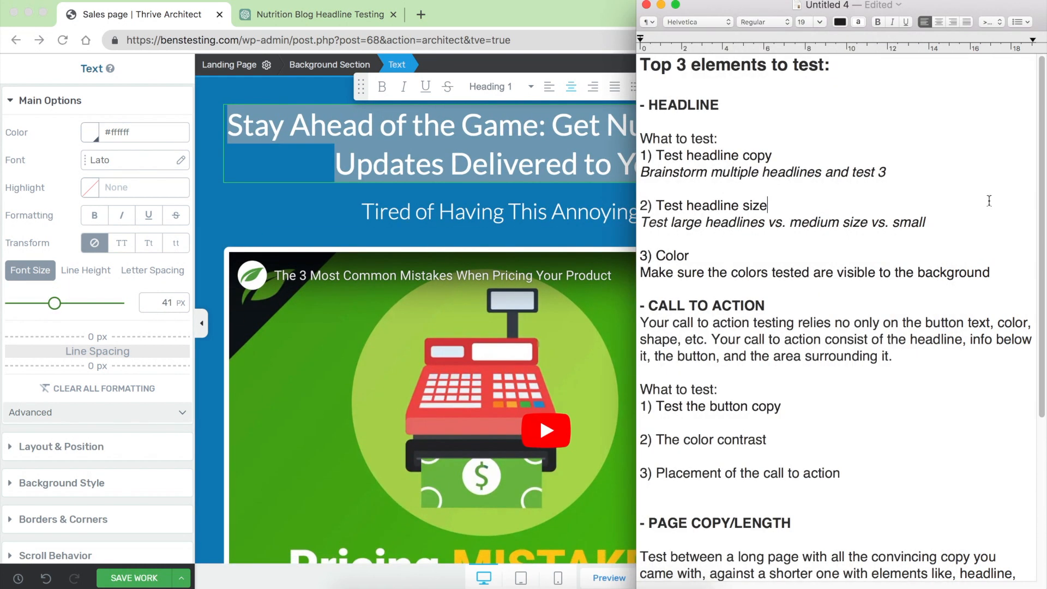
pyautogui.moveTo(816, 160); pyautogui.dragTo(642, 153)
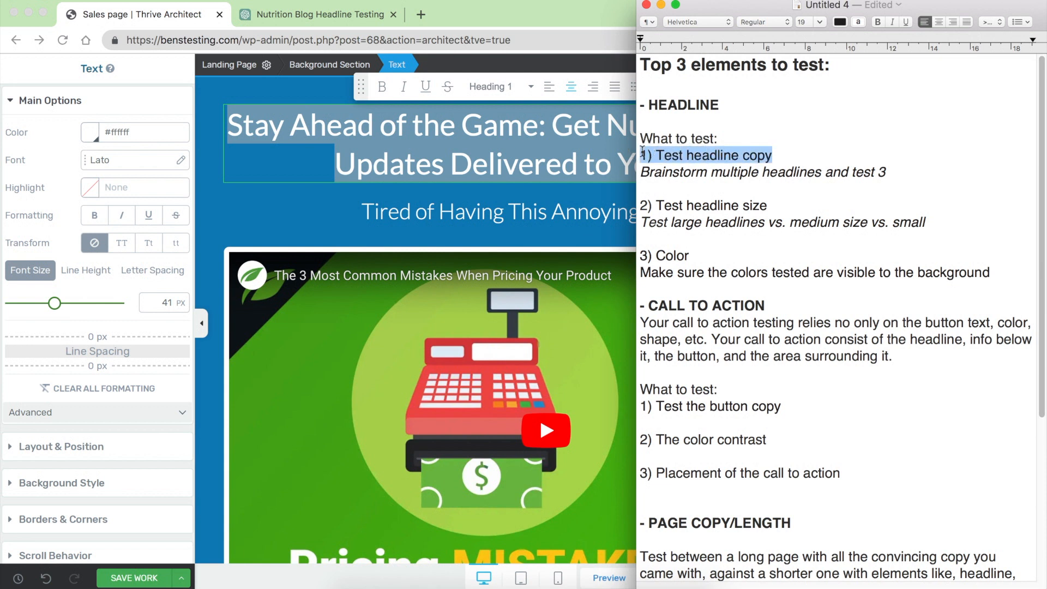
pyautogui.click(501, 152)
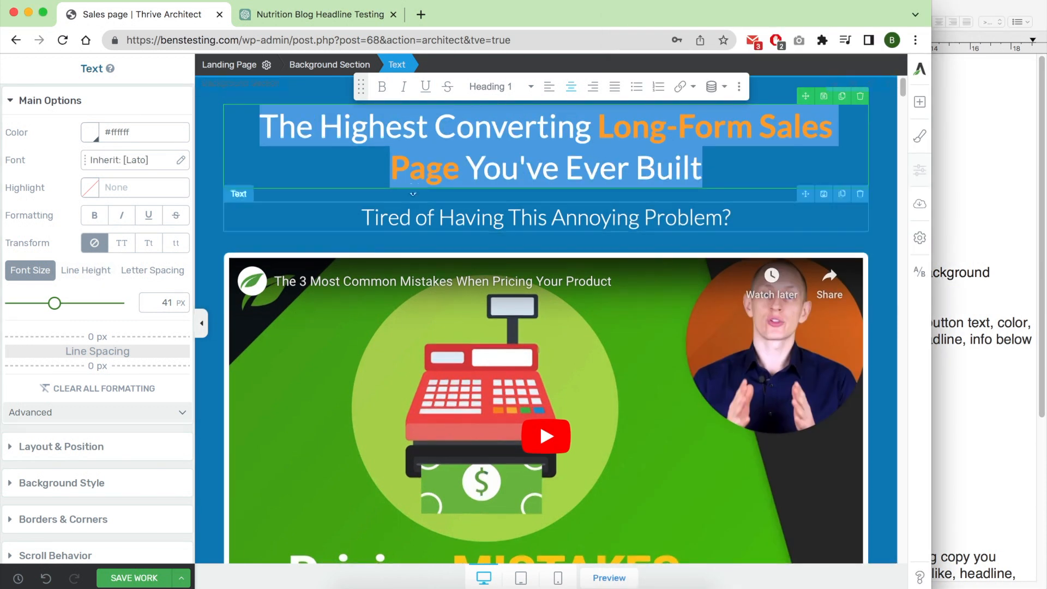
pyautogui.press('super+v')
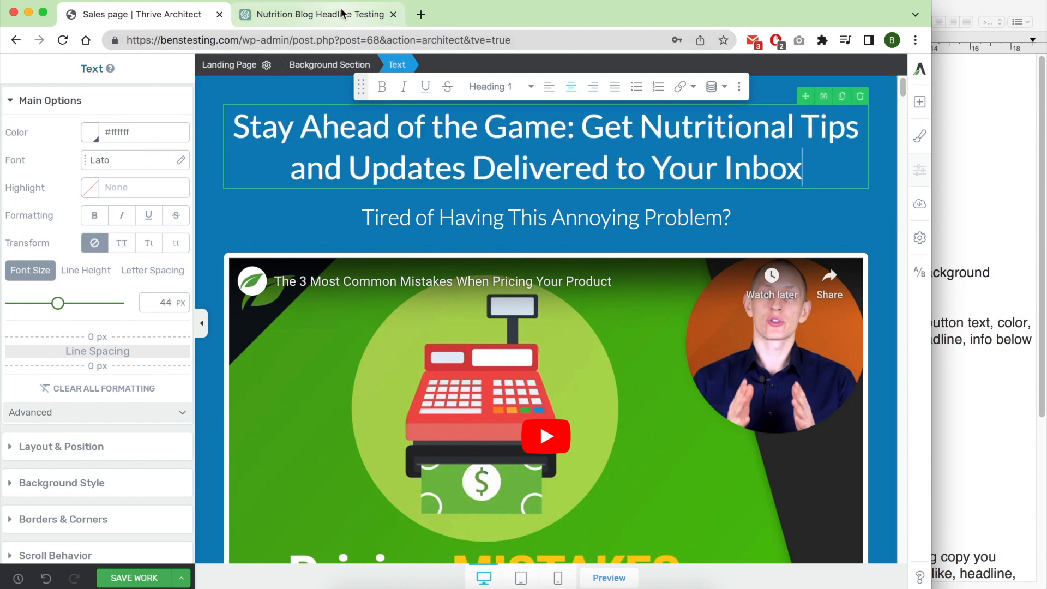
# Save the sales page and add a new variation of it for A/B testing.
pyautogui.click(136, 578)
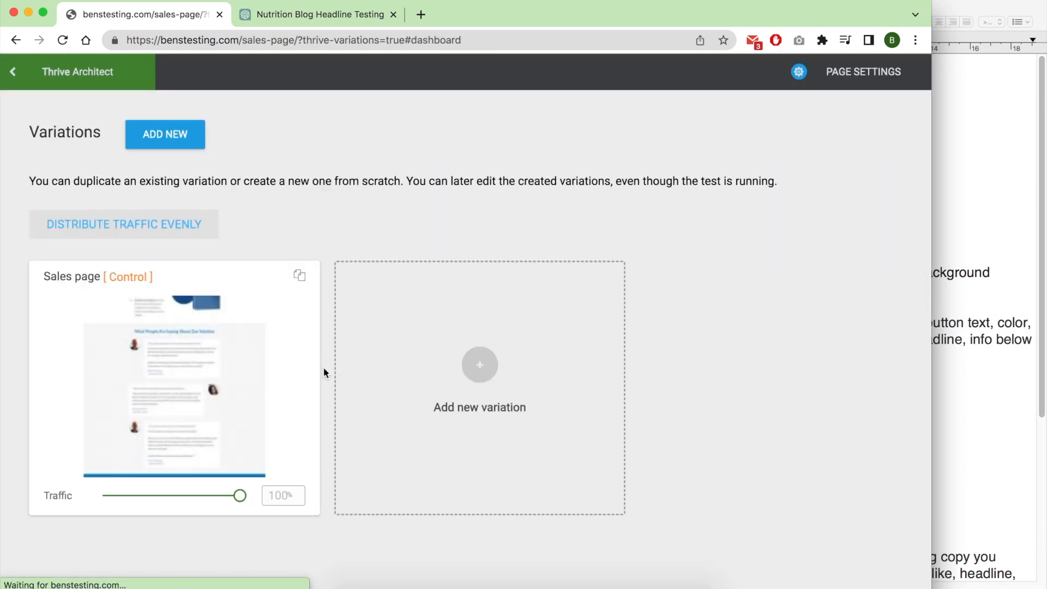
pyautogui.click(480, 365)
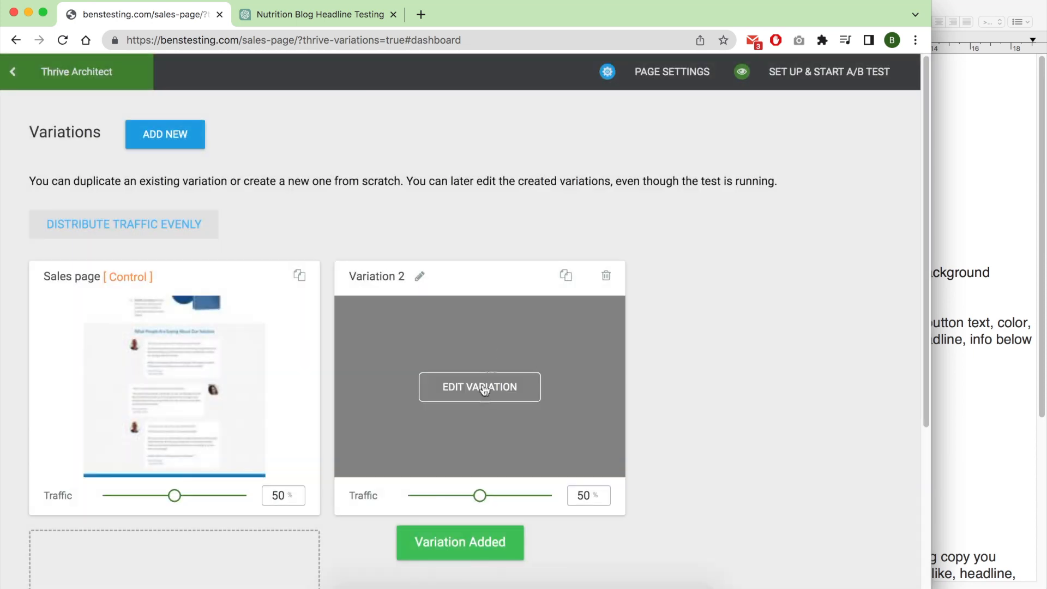
# Open Variation 2 for editing and copy headline number 8, "Discover the Path to Optimal Health: Sign Up Now for Our Exclusive Content", from ChatGPT.
pyautogui.click(482, 387)
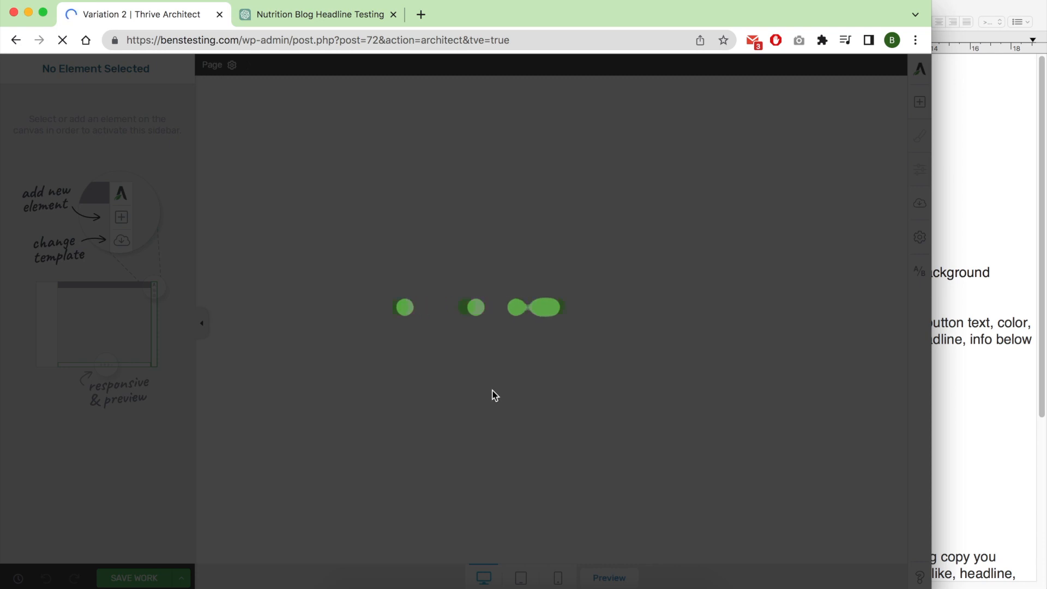
pyautogui.click(344, 17)
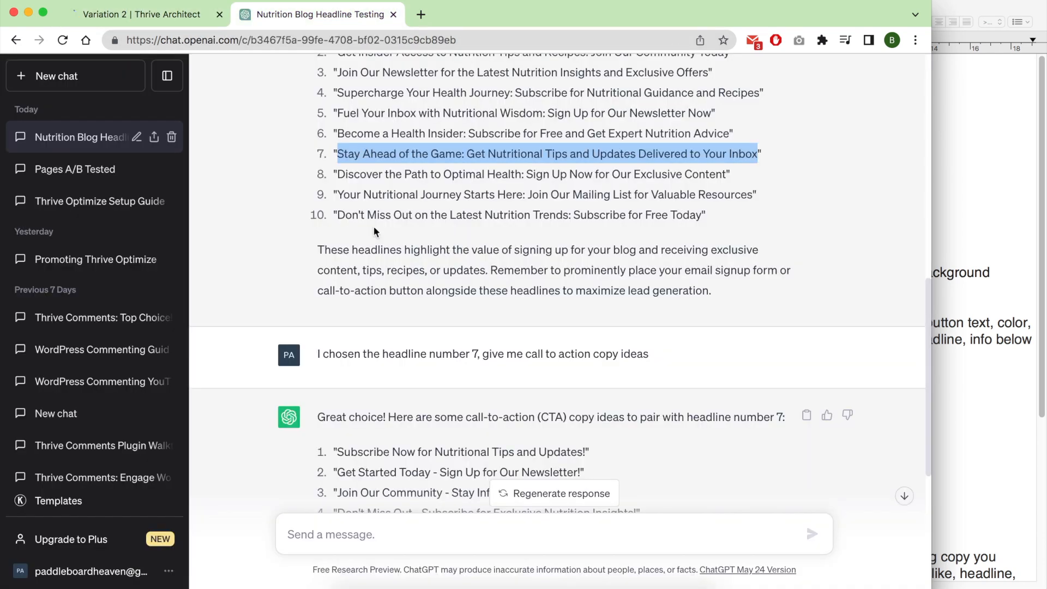
pyautogui.doubleClick(358, 174)
pyautogui.keyDown('shift'); pyautogui.click(719, 174); pyautogui.keyUp('shift')
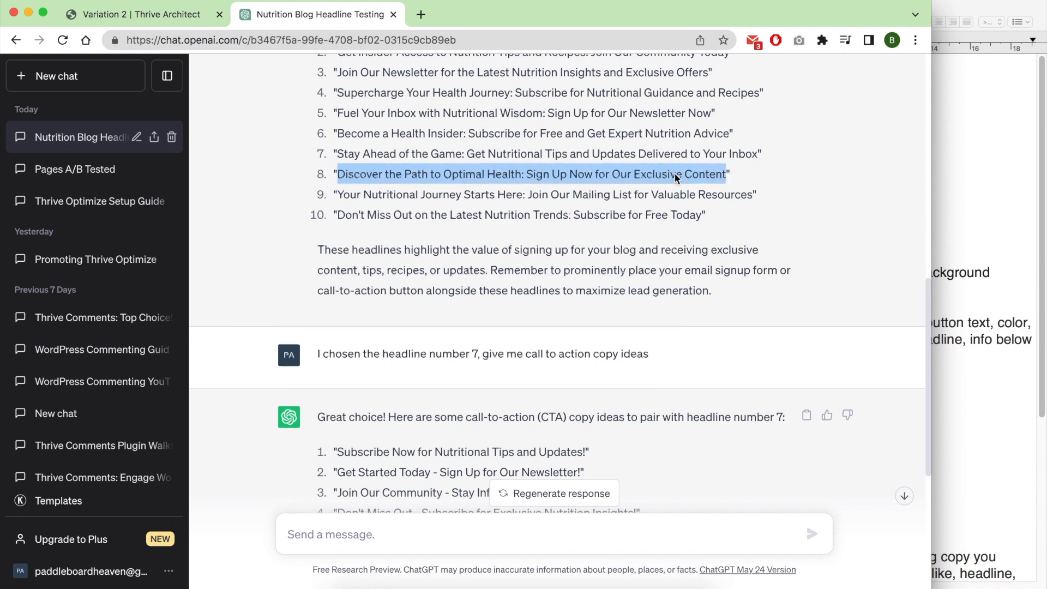
pyautogui.rightClick(676, 174)
pyautogui.click(303, 201)
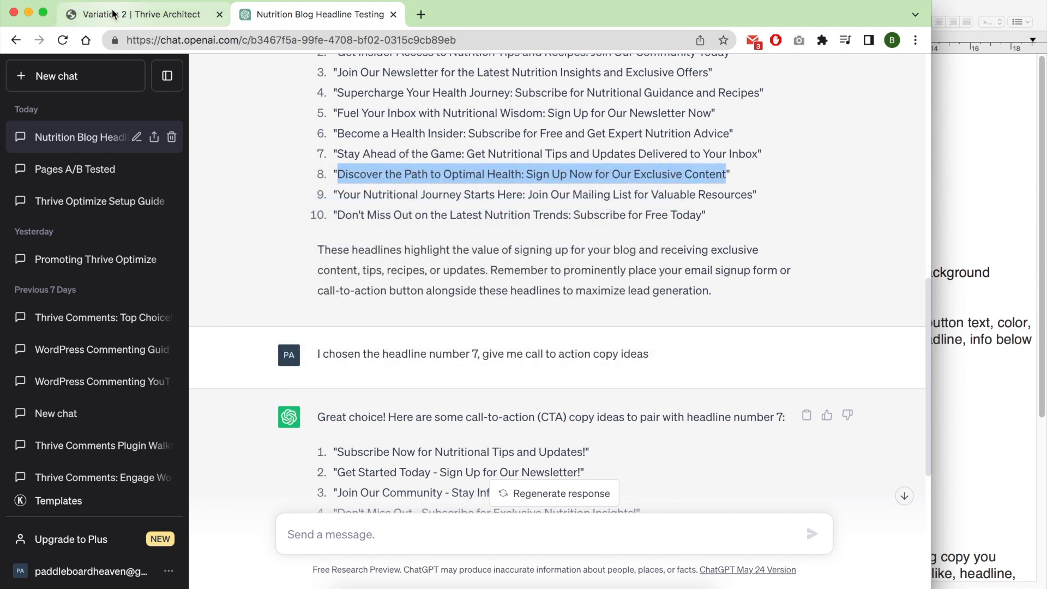
# Build Variation 2 as a pre-built landing page from the long-form sales page template with the pricing mistakes video.
pyautogui.click(73, 7)
pyautogui.click(566, 241)
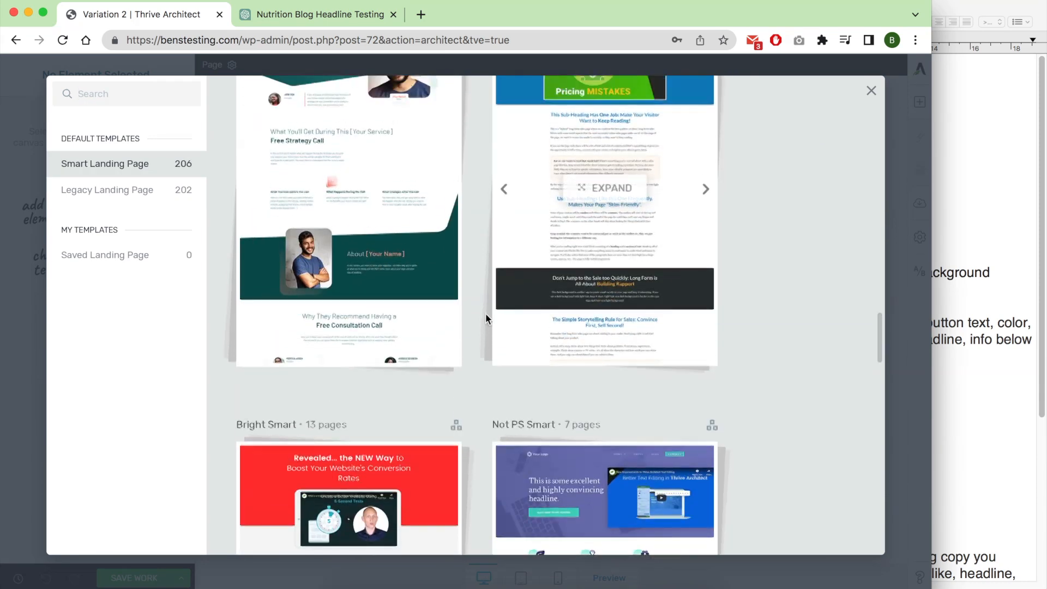
pyautogui.click(485, 314)
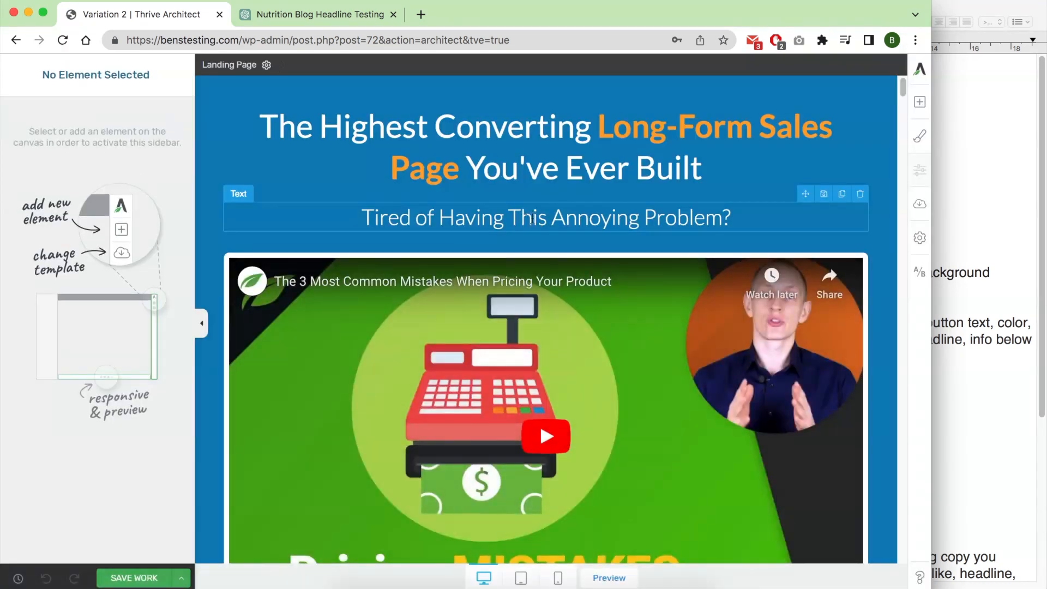
# Replace Variation 2's main headline with "Discover the Path to Optimal Health: Sign Up Now for Our Exclusive Content" and save the page.
pyautogui.tripleClick(536, 141)
pyautogui.rightClick(537, 141)
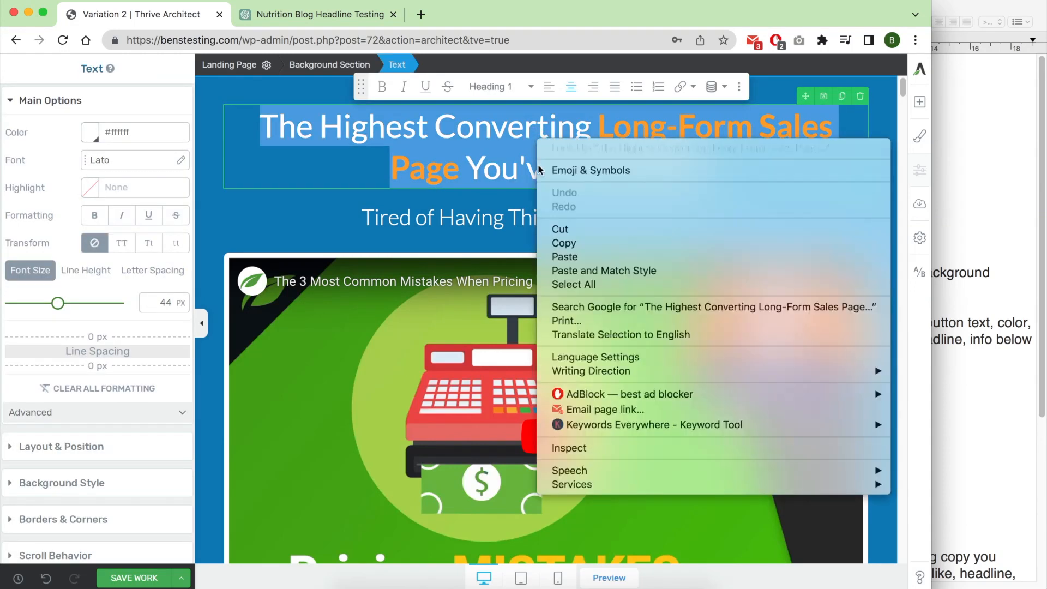
pyautogui.click(572, 245)
pyautogui.press('super+v')
pyautogui.press('super+s')
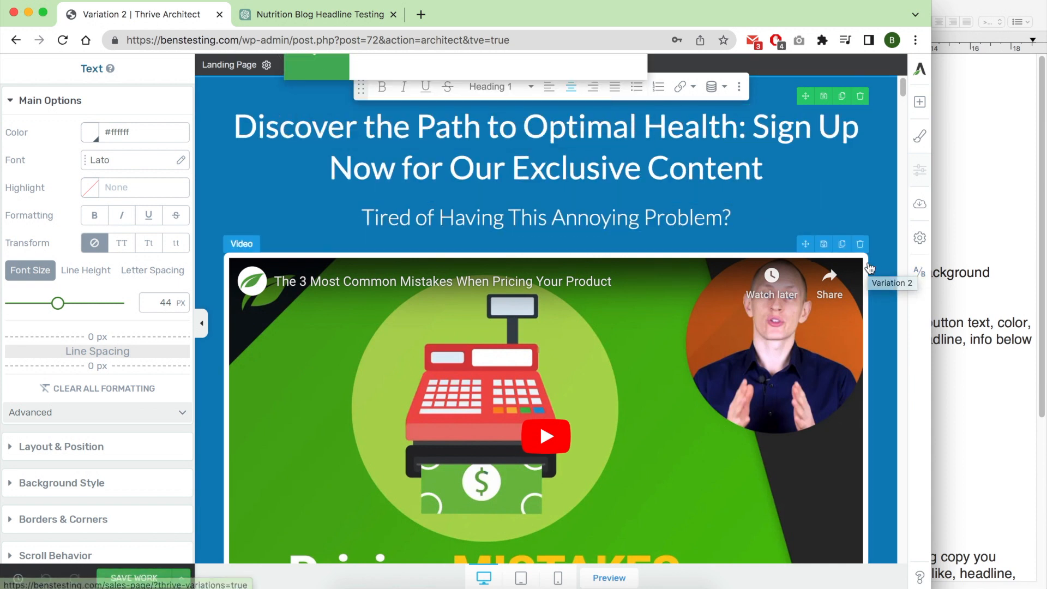
# Return to the test dashboard, add a third variation of the sales page and open it for editing.
pyautogui.click(922, 281)
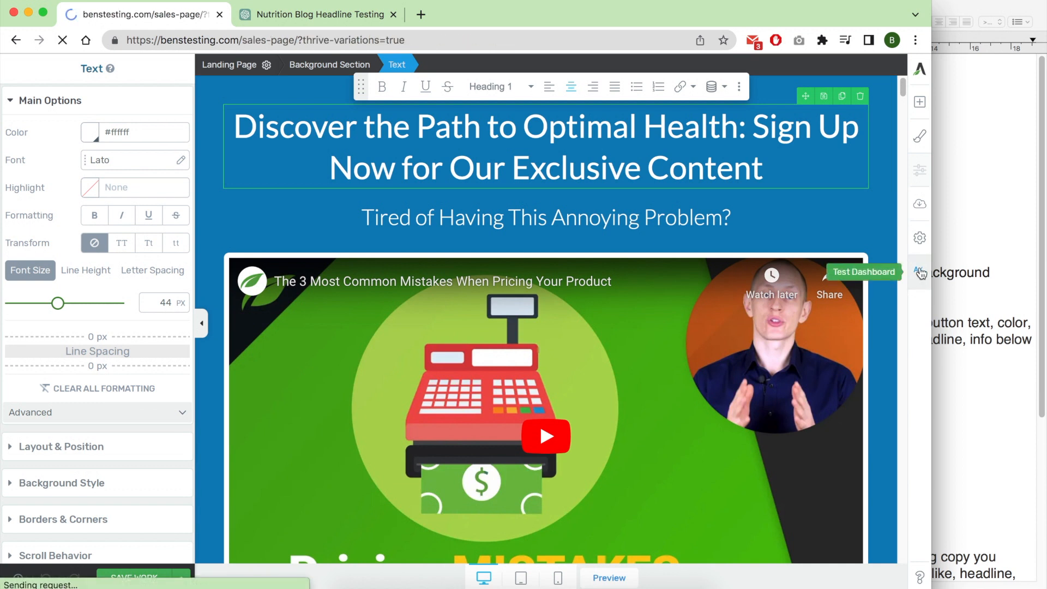
pyautogui.scroll(-2, 639, 371)
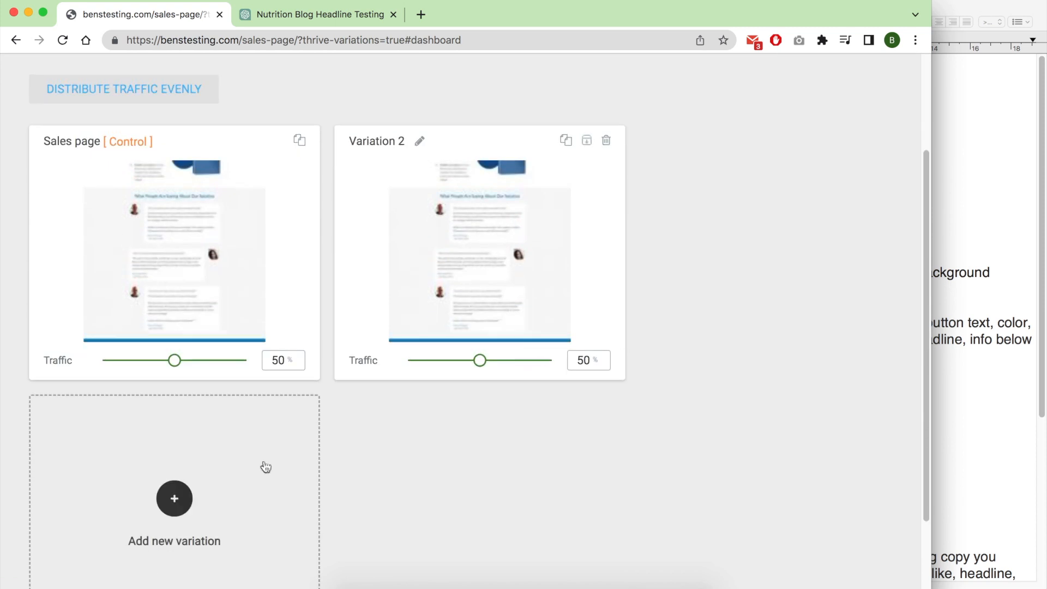
pyautogui.click(174, 498)
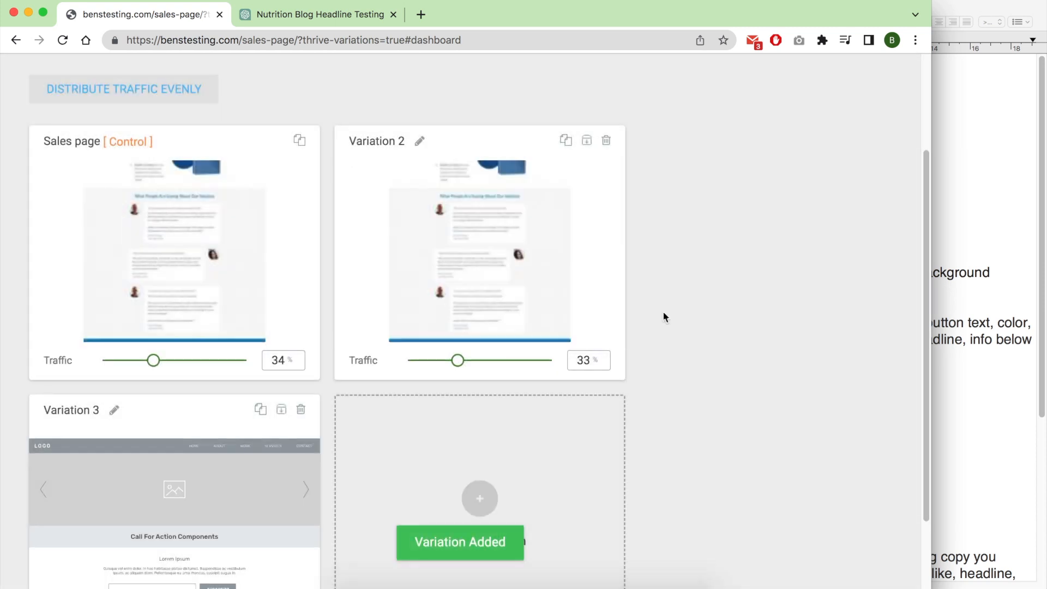
pyautogui.scroll(-1, 156, 459)
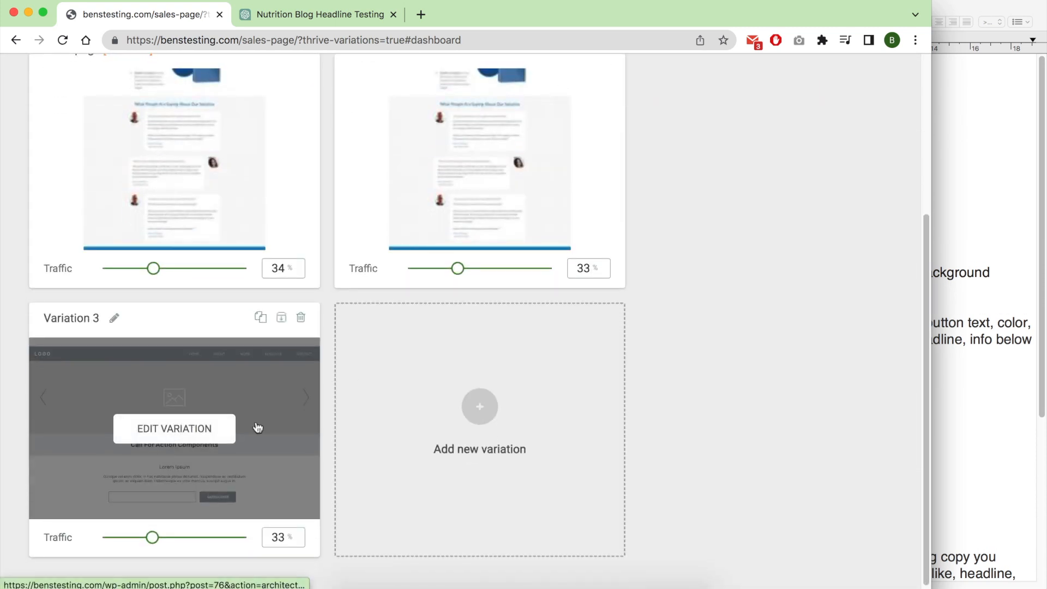
pyautogui.click(188, 429)
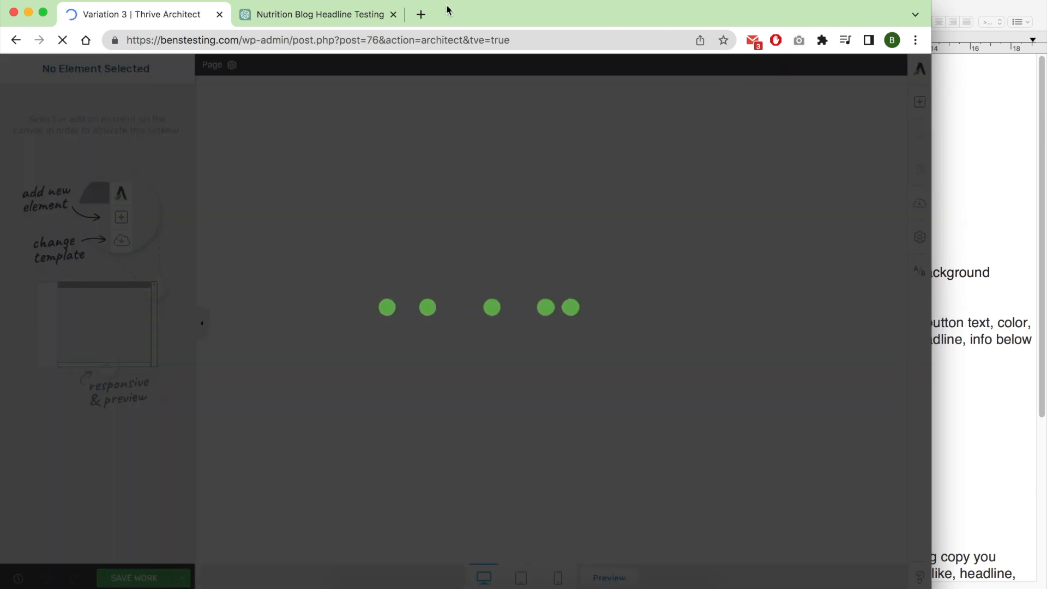
# Copy headline number 9, "Your Nutritional Journey Starts Here: Join Our Mailing List for Valuable Resources", from the ChatGPT list.
pyautogui.click(323, 17)
pyautogui.moveTo(342, 195); pyautogui.dragTo(753, 192)
pyautogui.rightClick(370, 191)
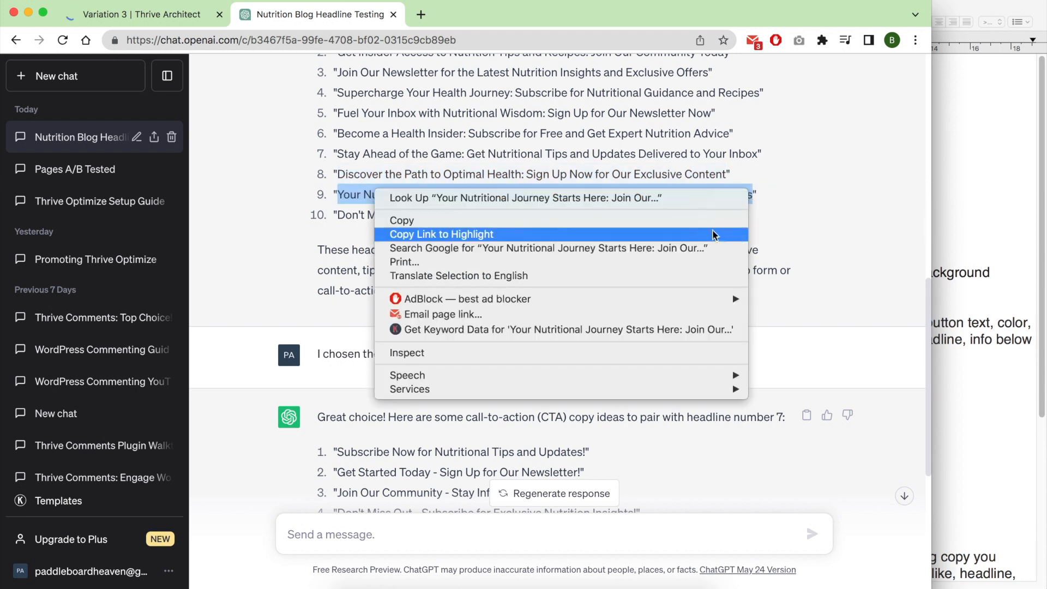
pyautogui.click(382, 217)
# Build Variation 3 as a pre-built landing page with the Copy 2.0 Hybrid Smart Sales Page (Video Version) template.
pyautogui.click(138, 18)
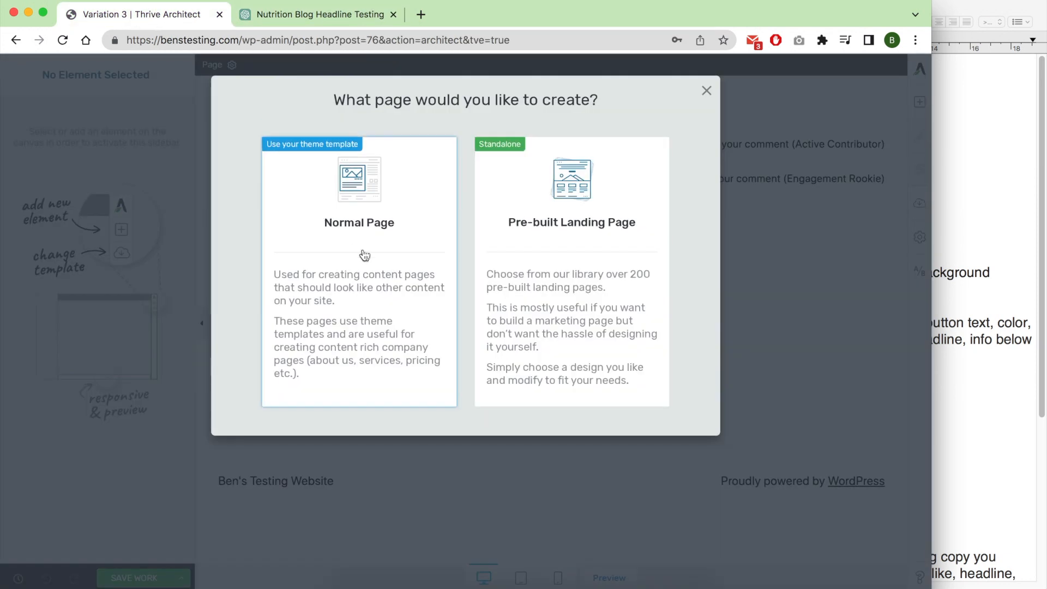
pyautogui.click(573, 227)
pyautogui.click(599, 224)
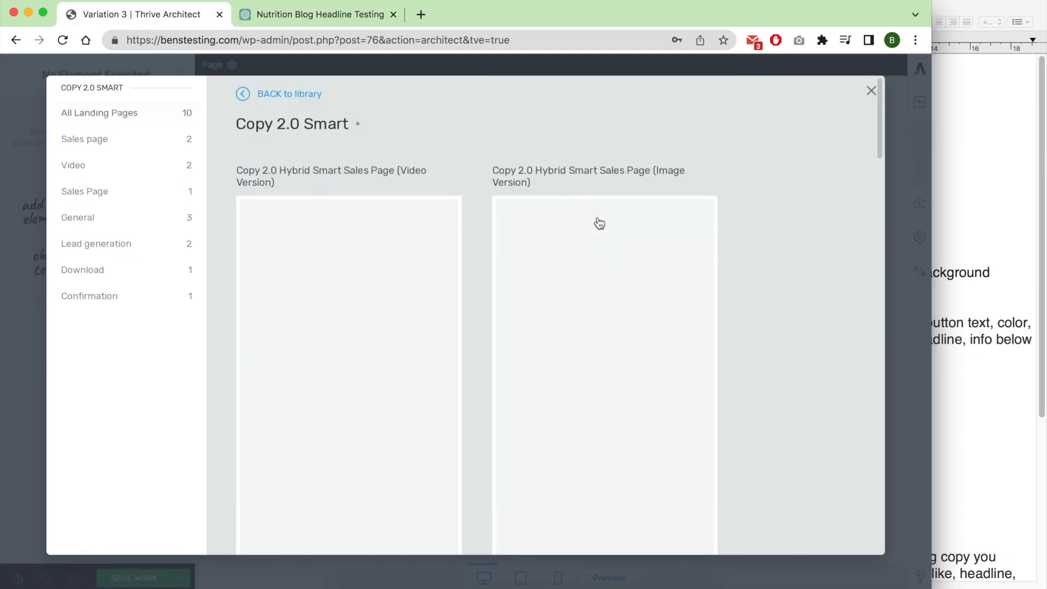
pyautogui.click(406, 294)
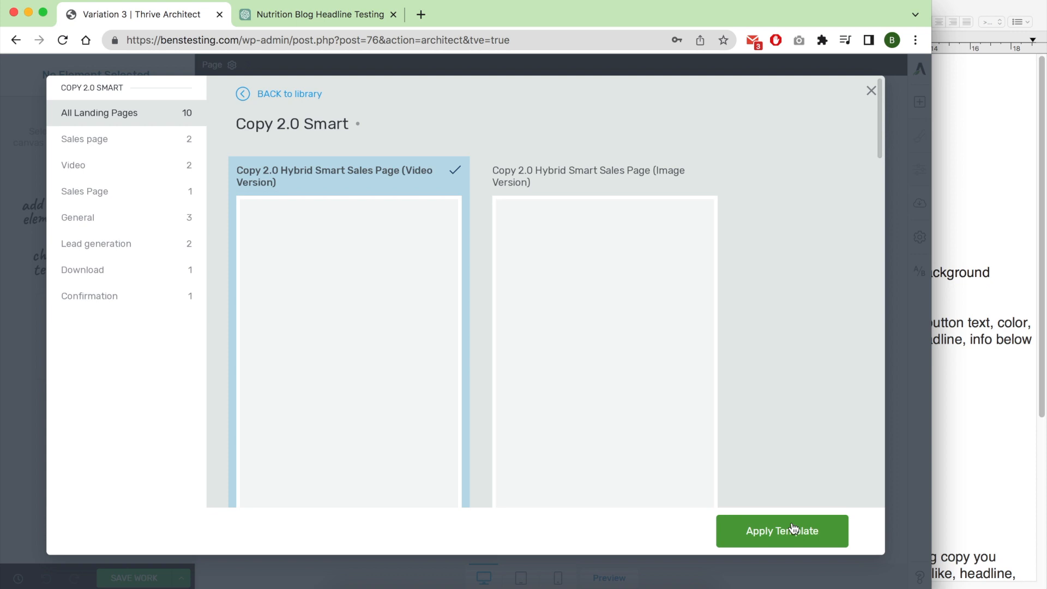
pyautogui.click(797, 533)
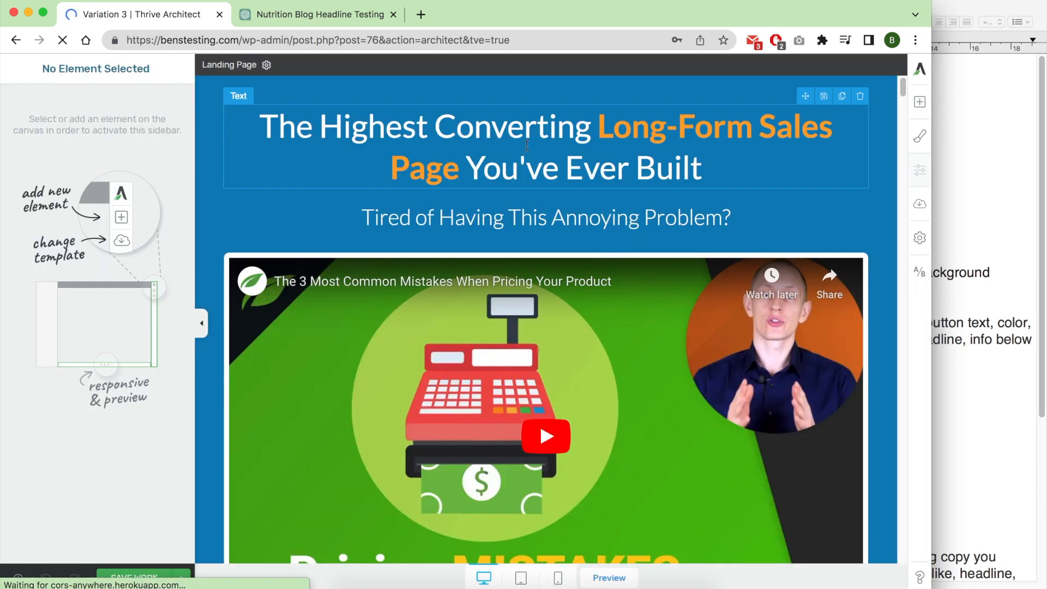
# Replace Variation 3's main headline with "Your Nutritional Journey Starts Here: Join Our Mailing List for Valuable Resources" and save the page.
pyautogui.tripleClick(527, 145)
pyautogui.rightClick(528, 141)
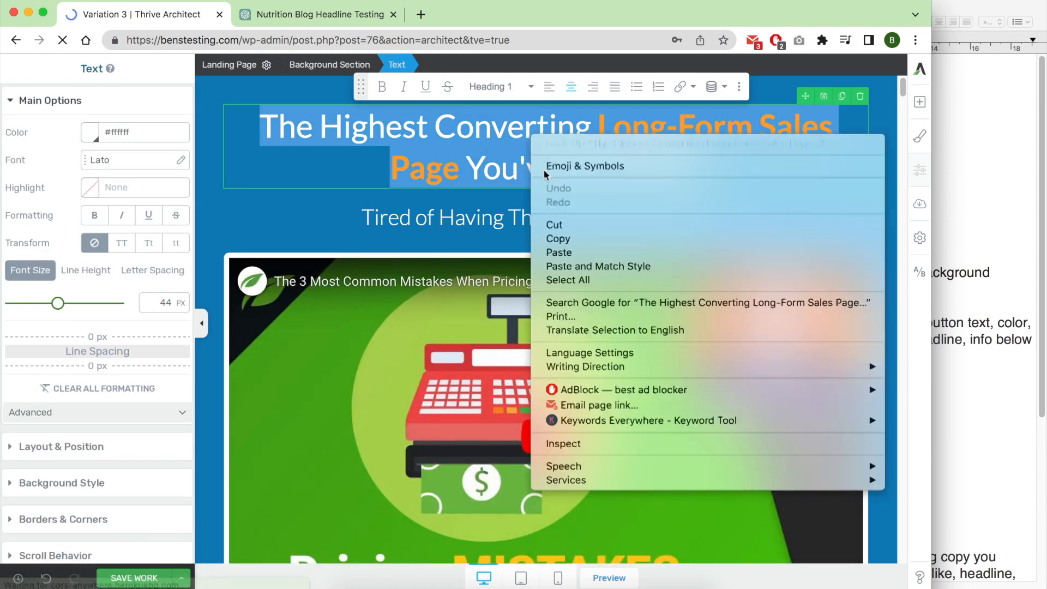
pyautogui.click(572, 253)
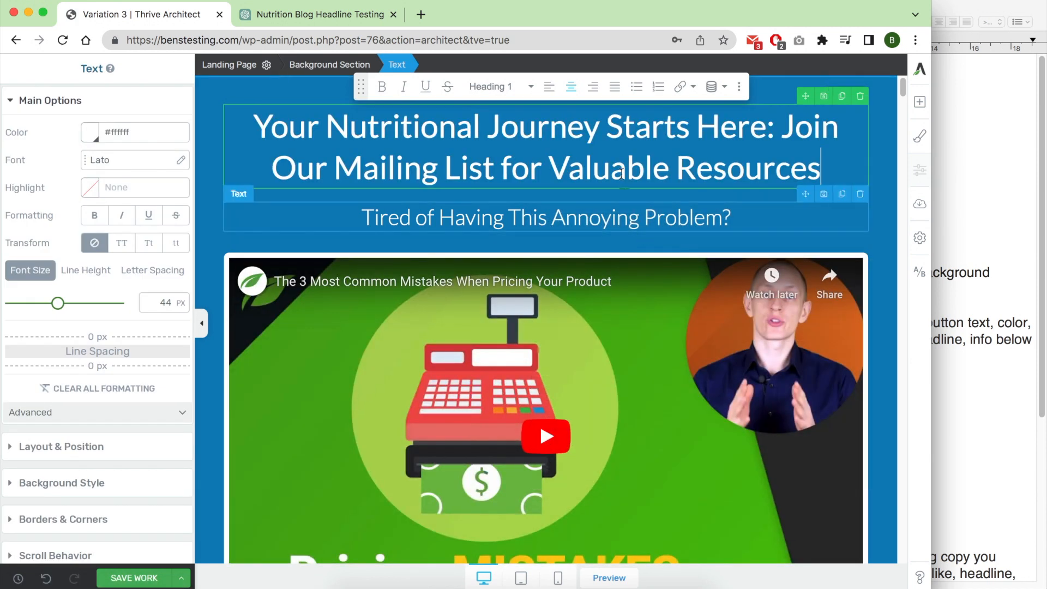
pyautogui.click(123, 578)
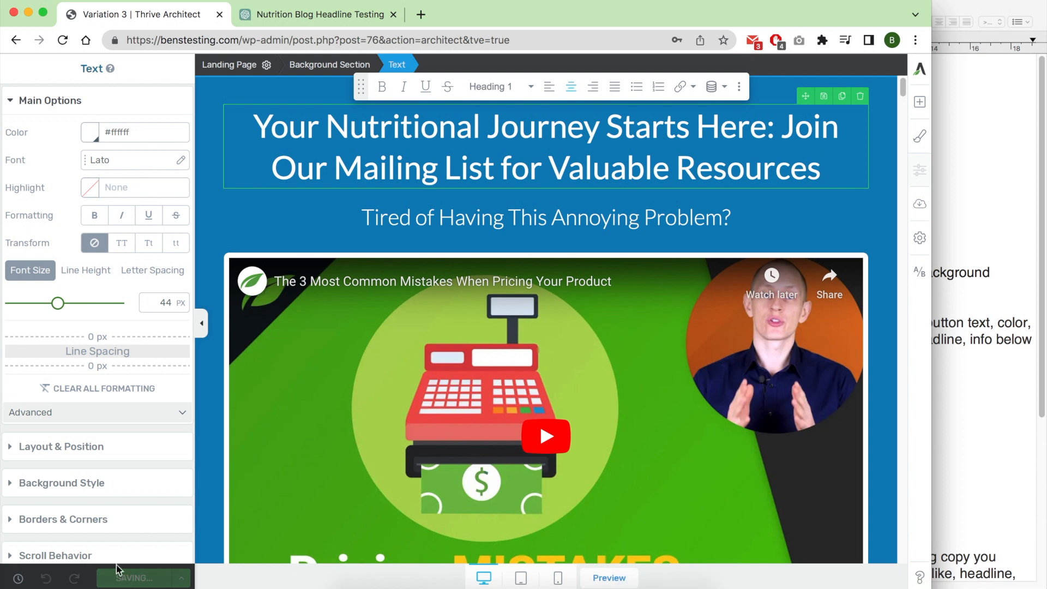
# Compare the headline copy and headline size tests in the notes with the headline of Variation 3.
pyautogui.click(1022, 178)
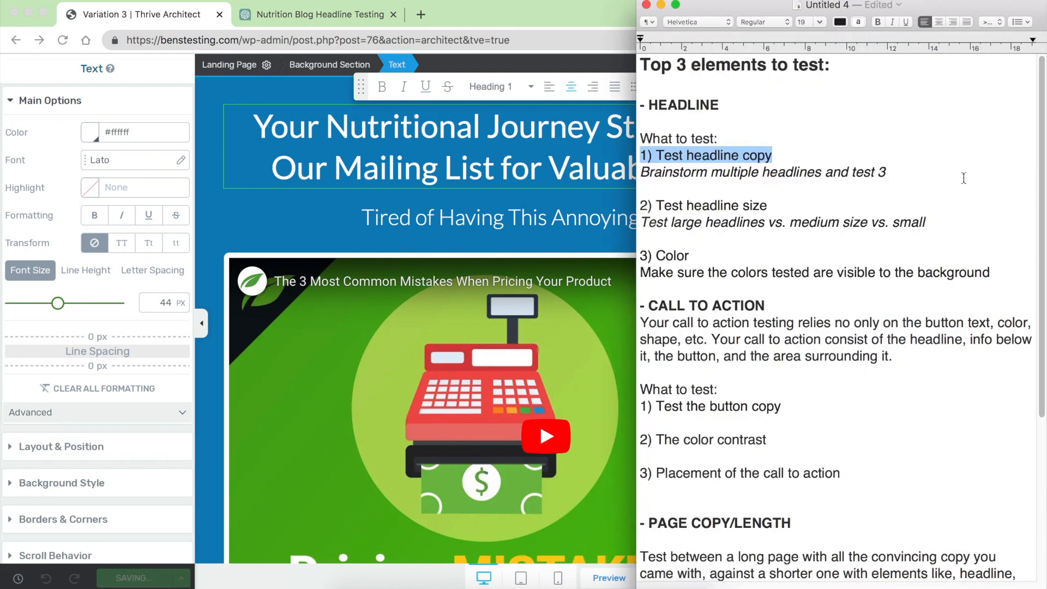
pyautogui.moveTo(773, 155); pyautogui.dragTo(681, 157)
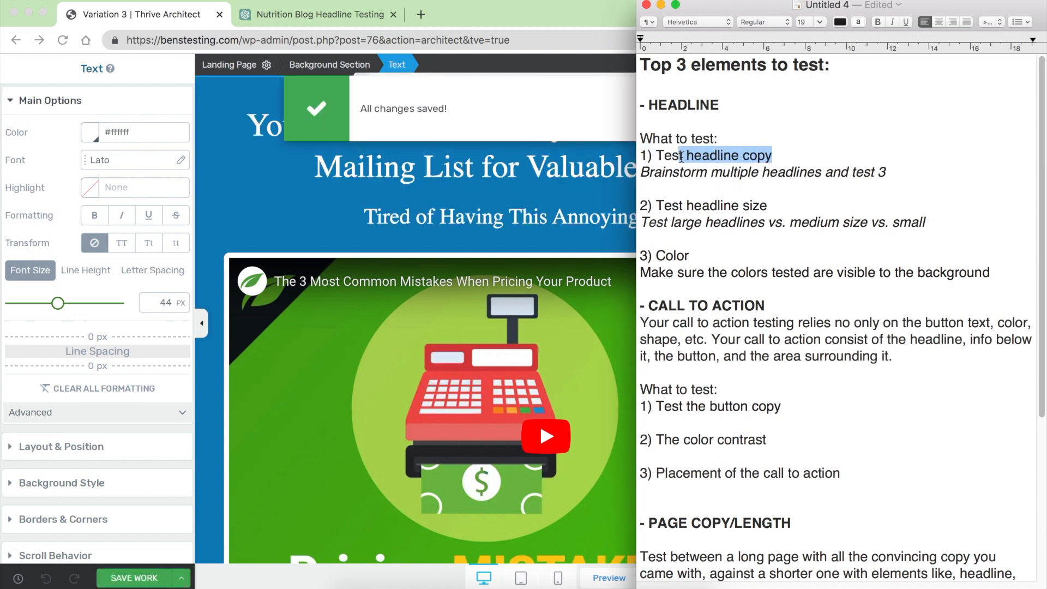
pyautogui.click(518, 215)
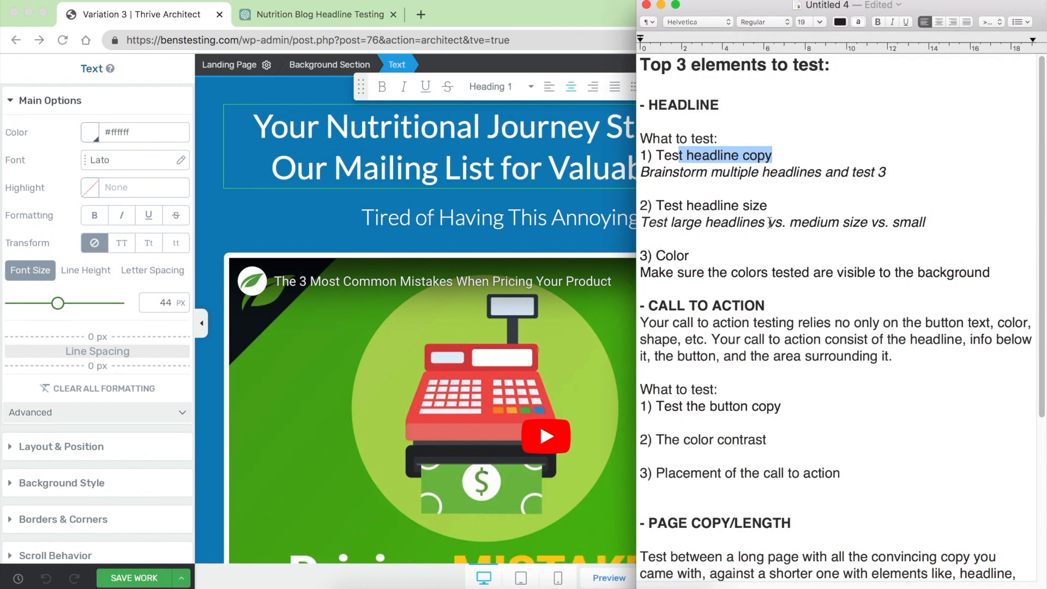
pyautogui.moveTo(662, 207); pyautogui.dragTo(797, 215)
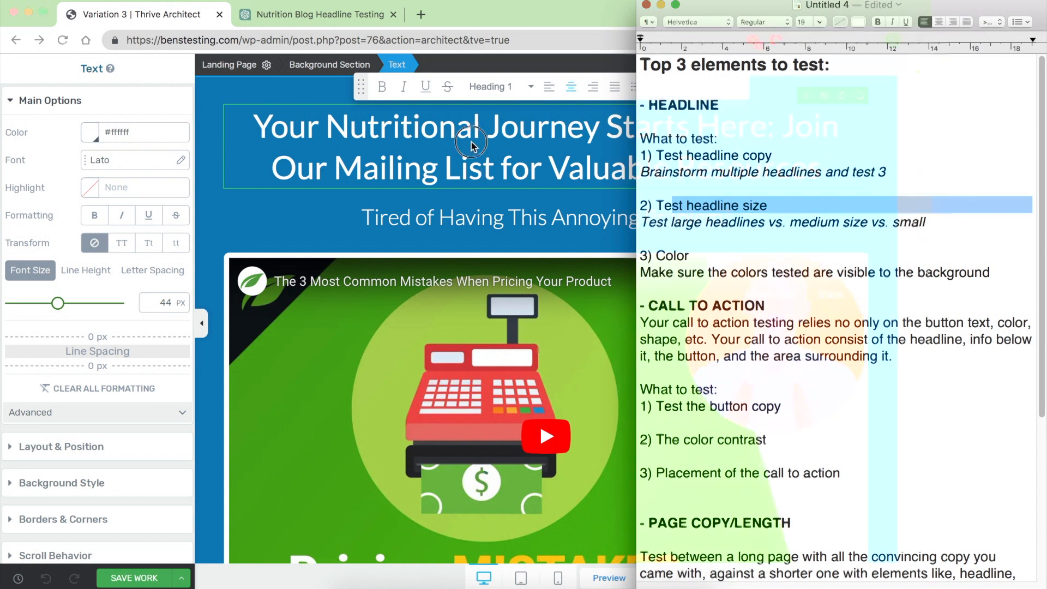
pyautogui.tripleClick(471, 142)
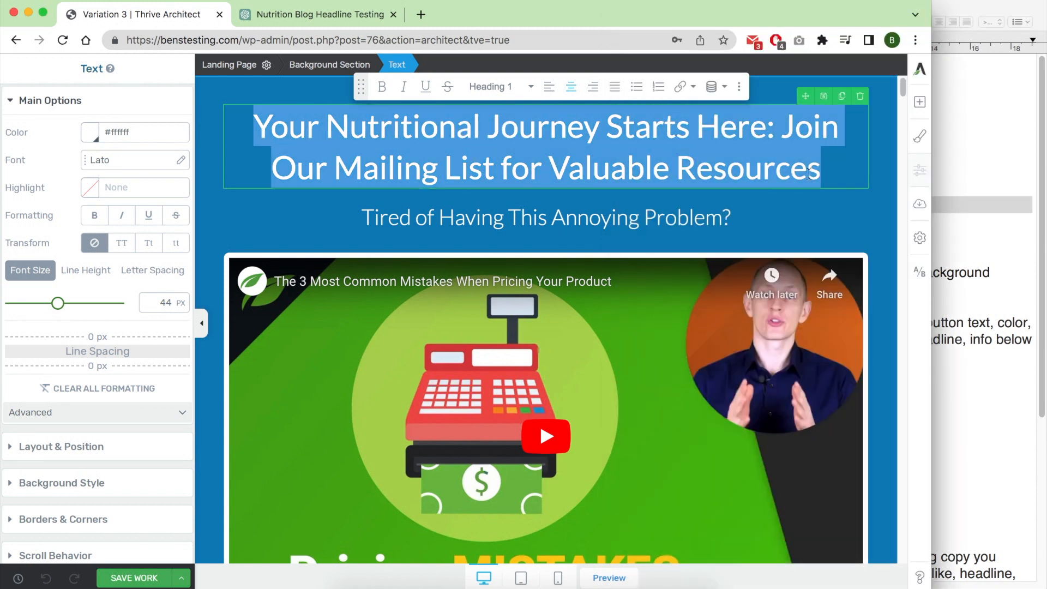
pyautogui.click(950, 261)
pyautogui.click(783, 153)
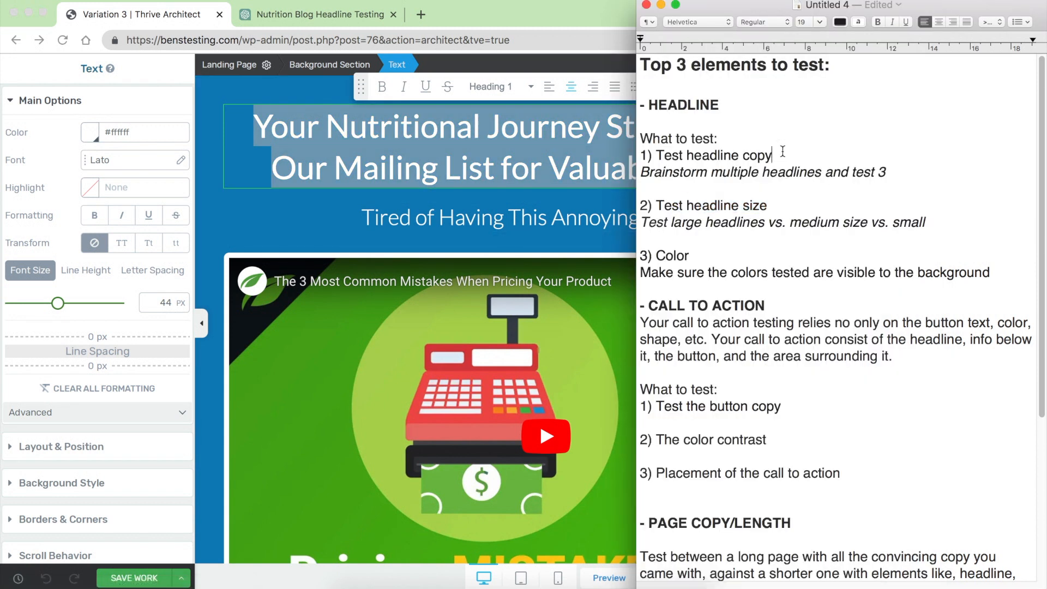
pyautogui.tripleClick(782, 151)
pyautogui.click(579, 163)
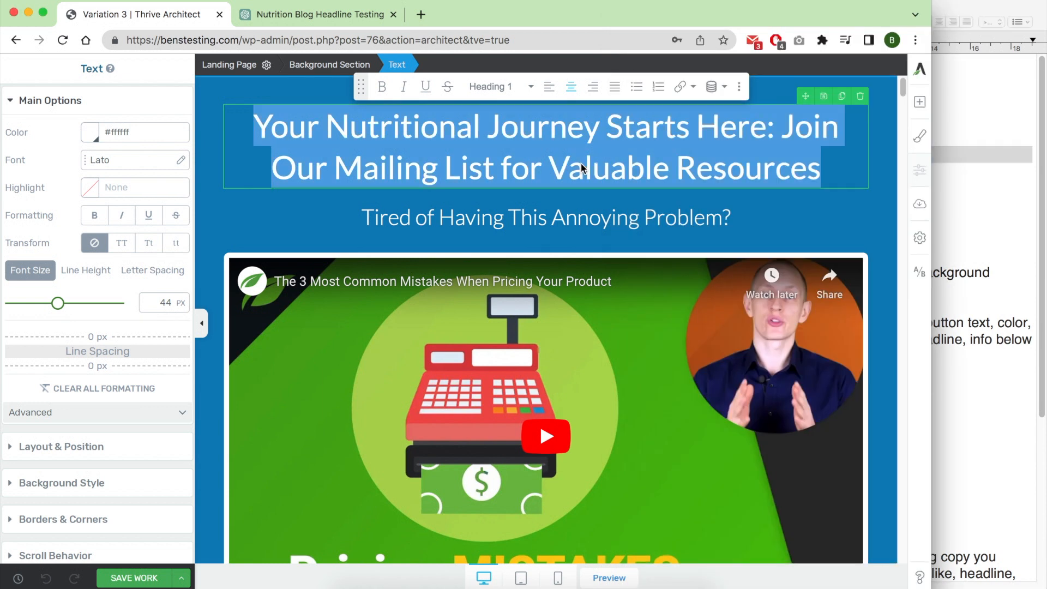
# Open the test dashboard and review the control page, both added variations and their traffic distribution.
pyautogui.click(921, 282)
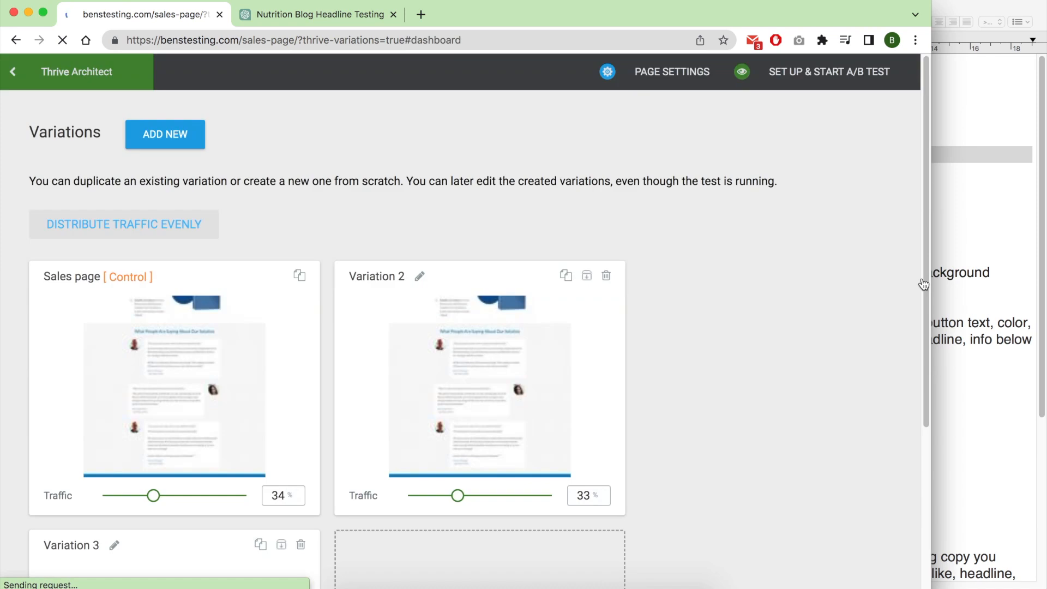
pyautogui.moveTo(483, 317)
pyautogui.scroll(-3, 483, 316)
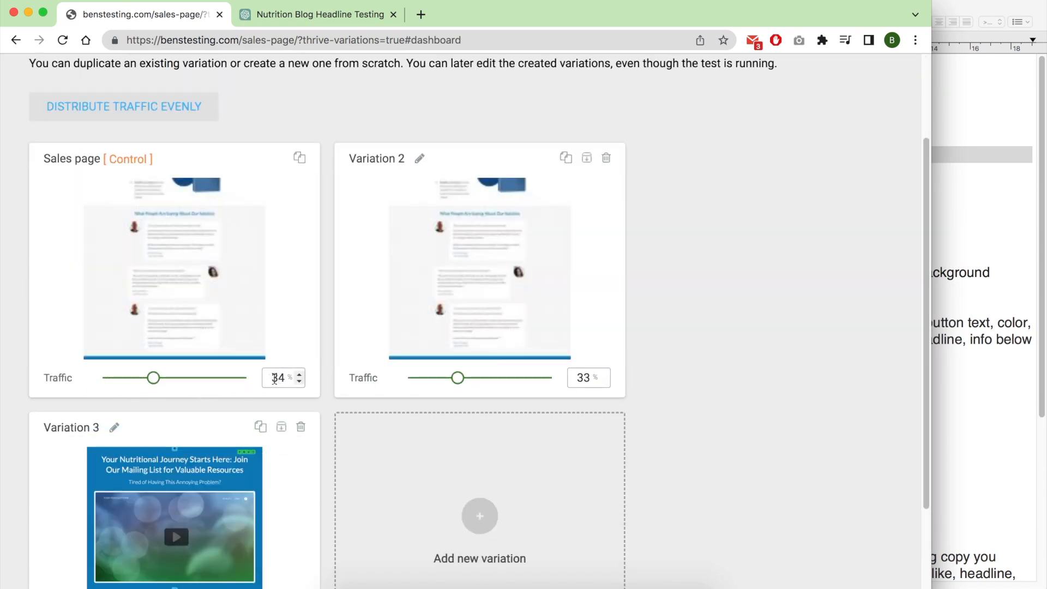
pyautogui.scroll(-3, 404, 393)
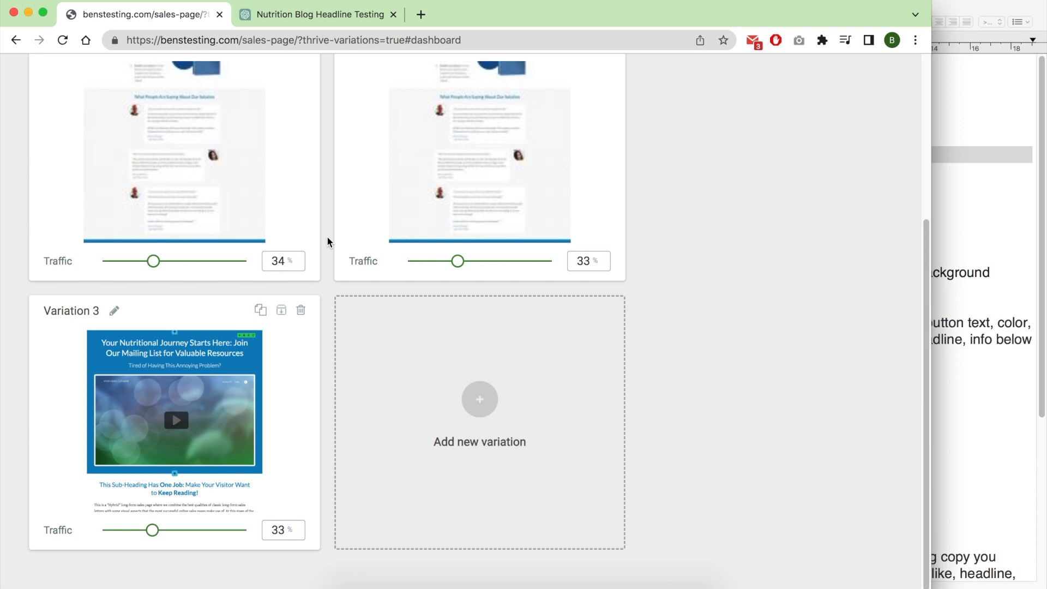
pyautogui.moveTo(182, 434)
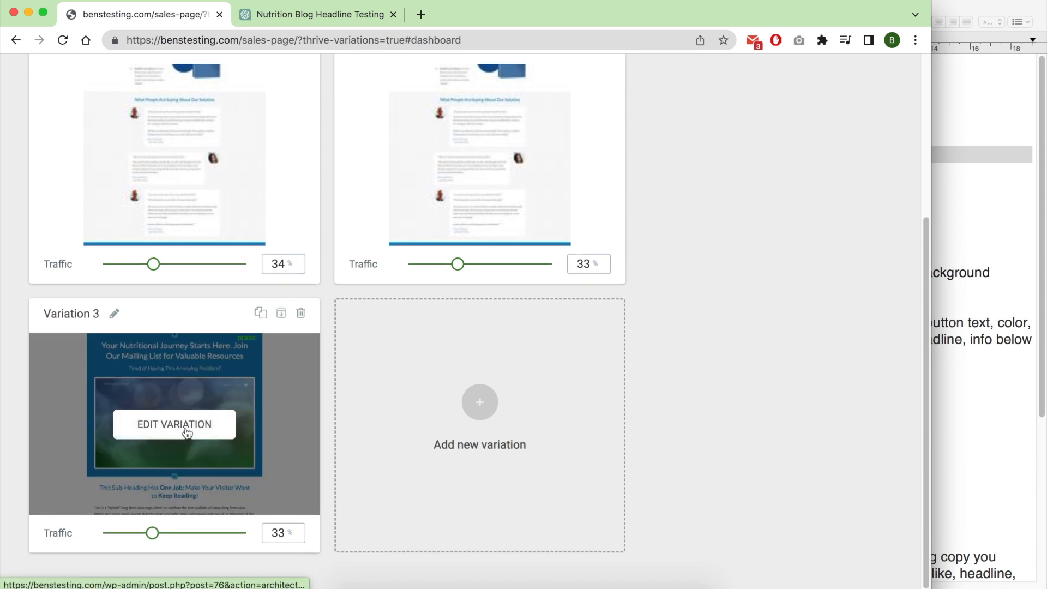
pyautogui.scroll(5, 592, 366)
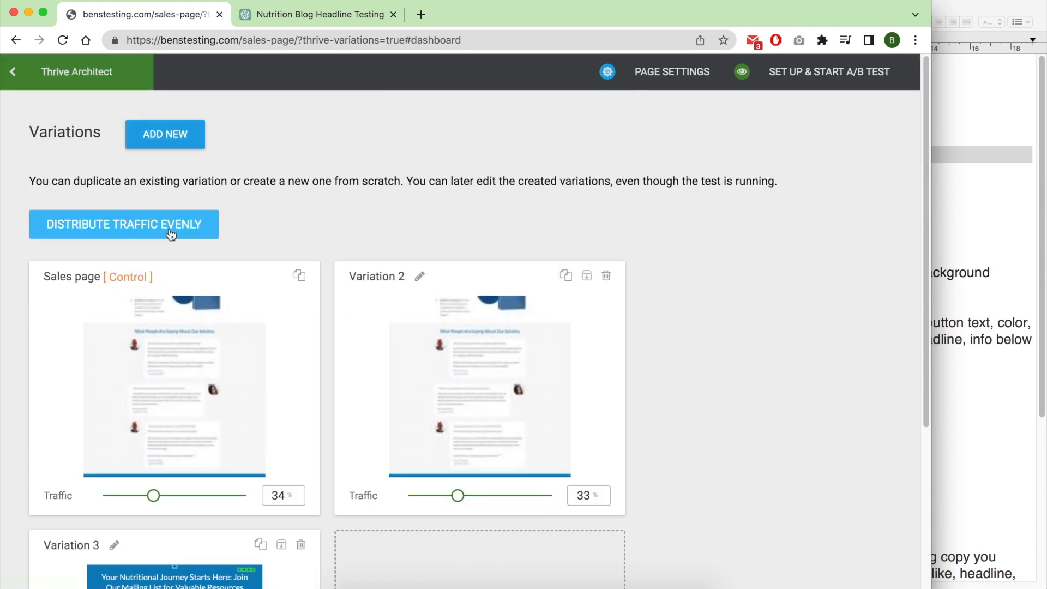
pyautogui.click(282, 215)
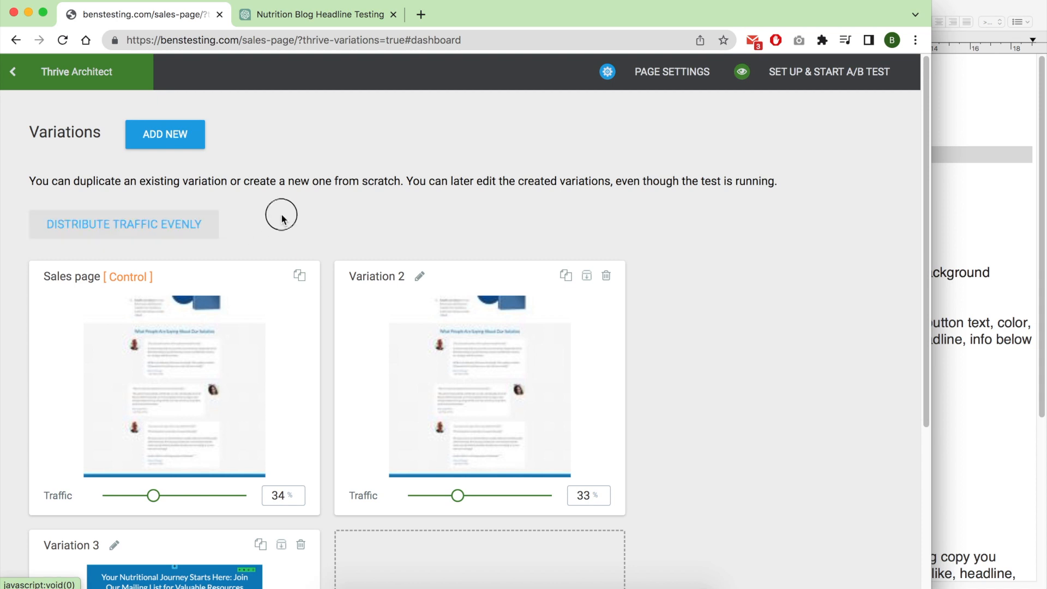
pyautogui.scroll(-3, 712, 247)
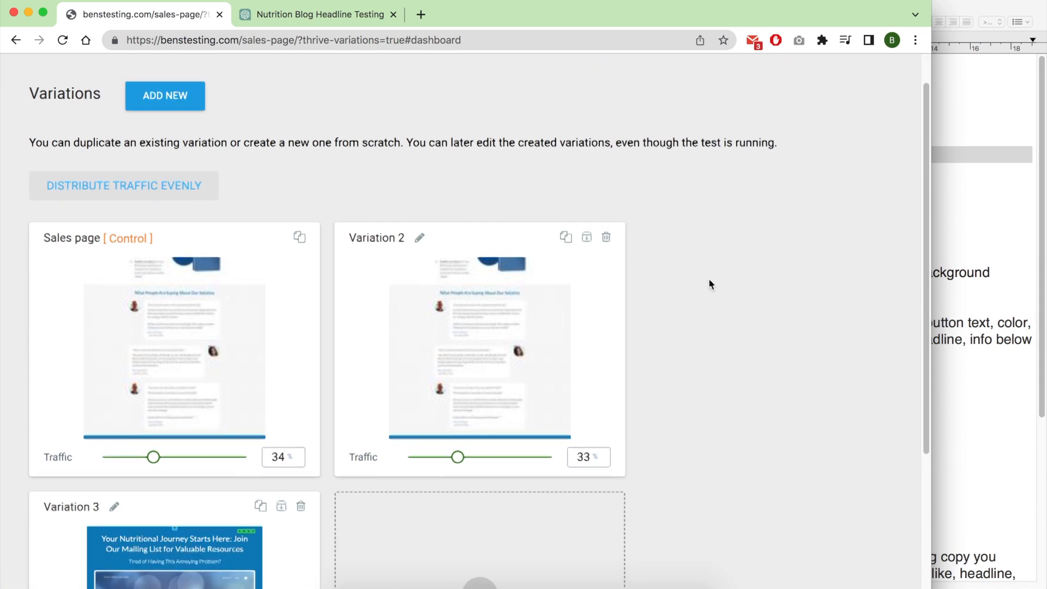
# Begin the A/B test setup for the page variations and name the split test "Sales page' title a/b test".
pyautogui.scroll(-2, 711, 315)
pyautogui.moveTo(207, 496)
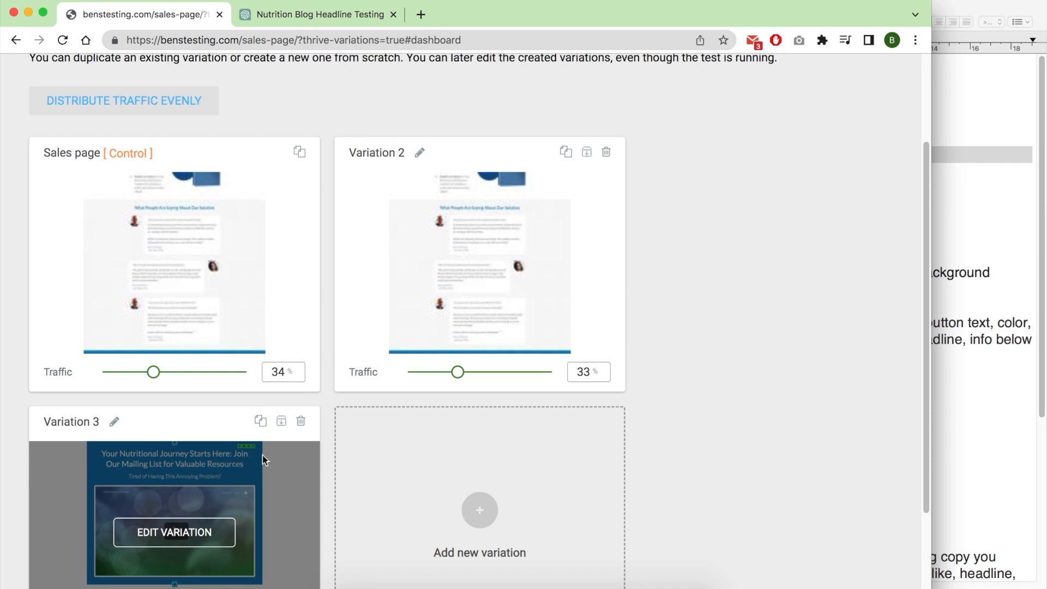
pyautogui.scroll(-4, 522, 351)
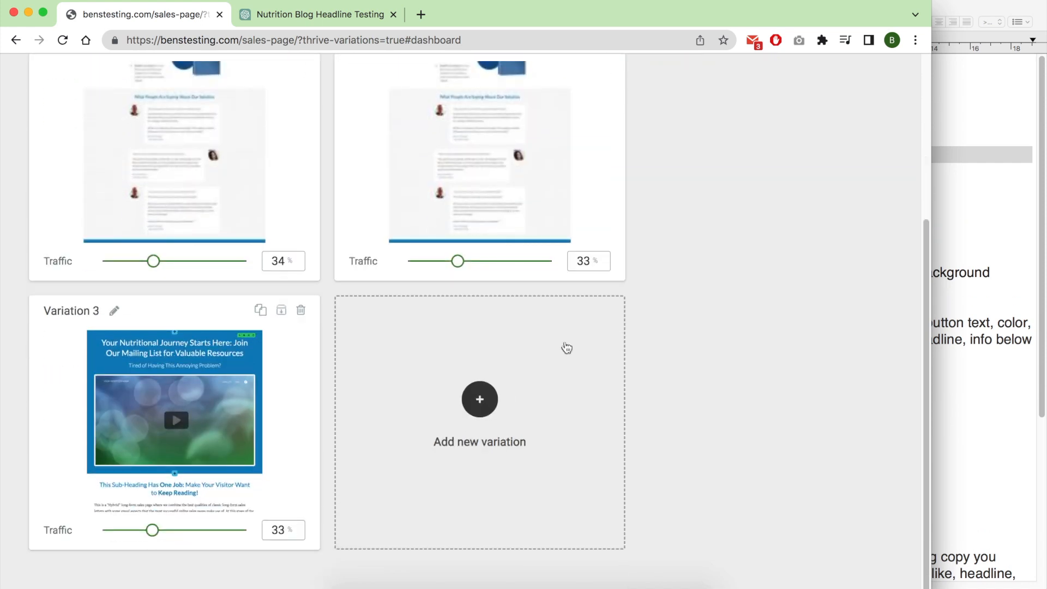
pyautogui.scroll(10, 723, 300)
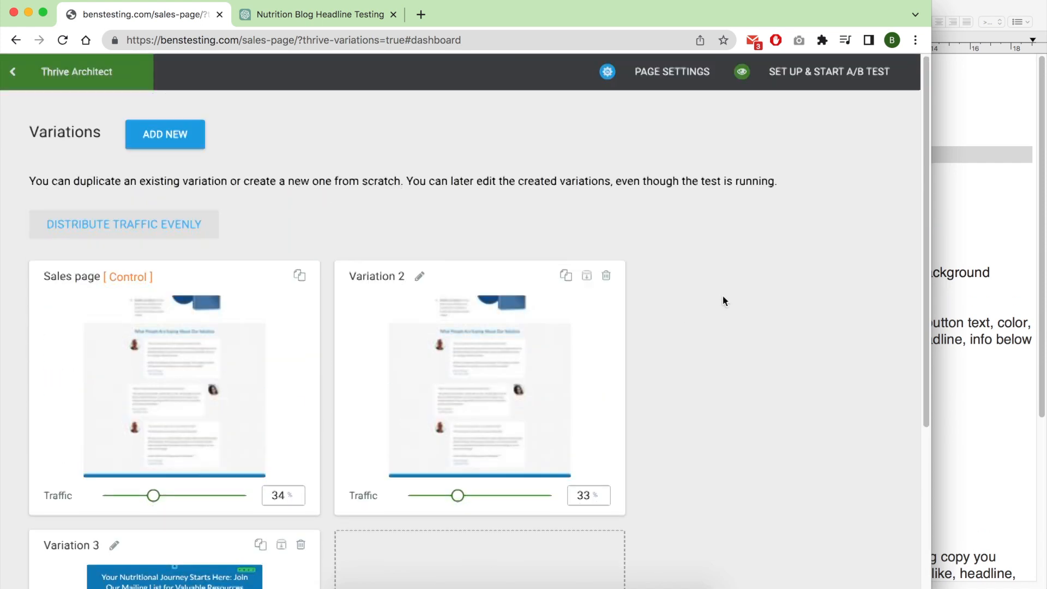
pyautogui.click(816, 79)
pyautogui.click(250, 290)
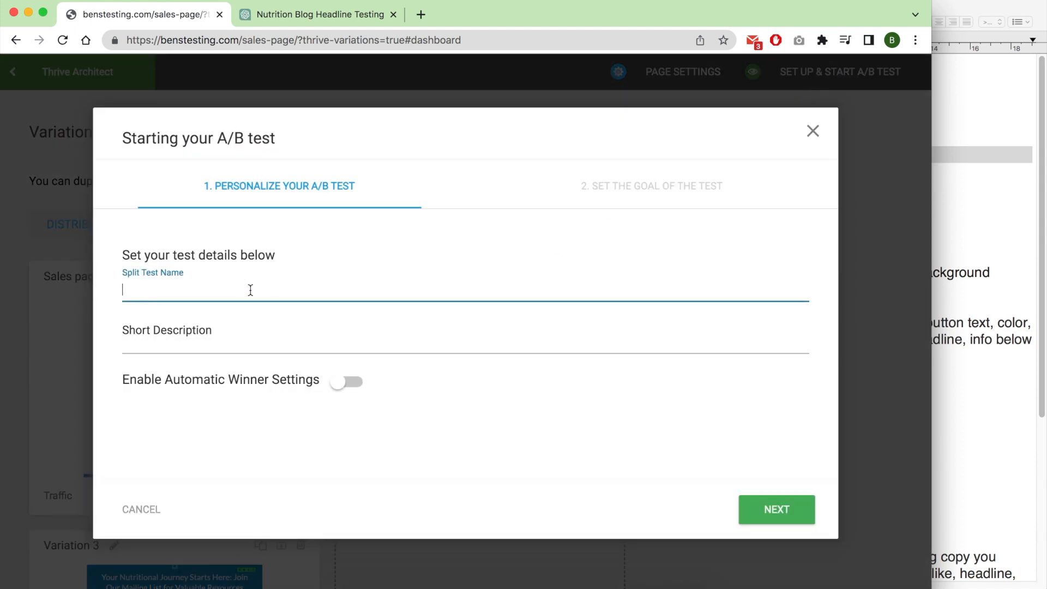
pyautogui.write("Sales page' title a/b test")
# Describe the split test as "the only difference between these variations is the title", leaving automatic winner settings off.
pyautogui.click(233, 340)
pyautogui.write('t')
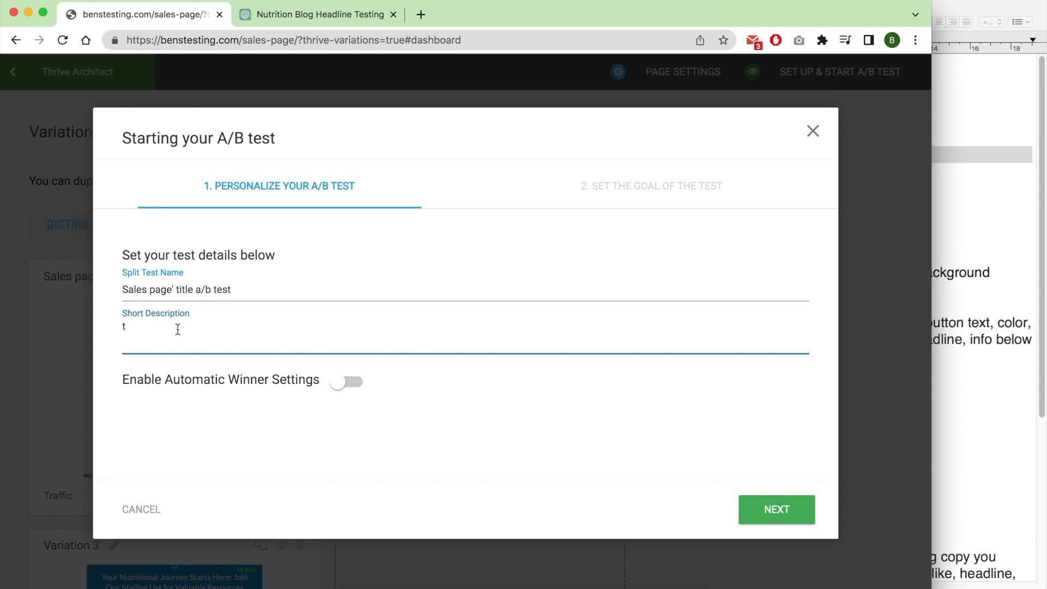
pyautogui.write('he only difference between the')
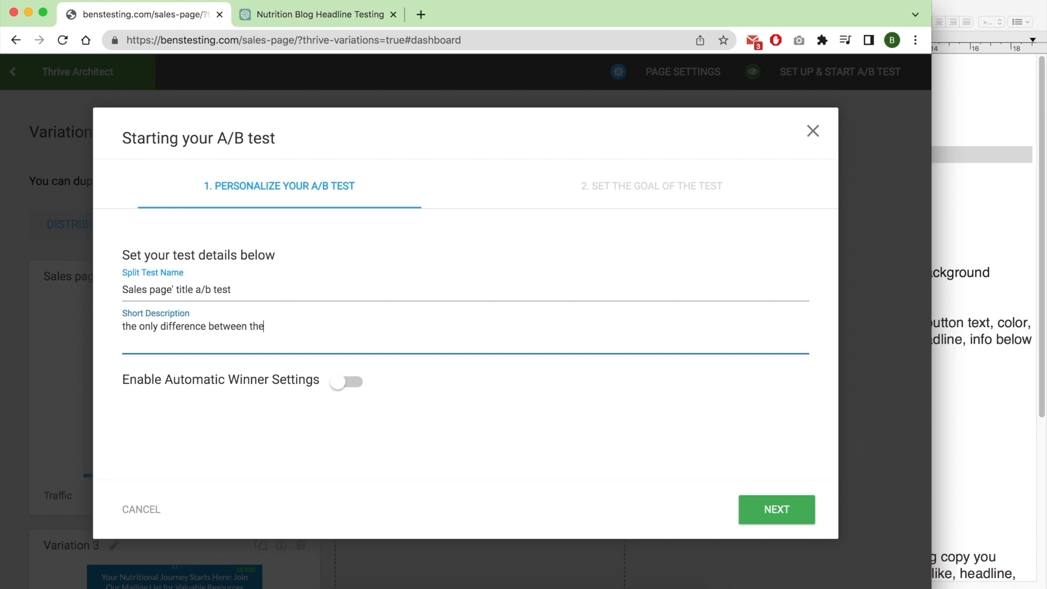
pyautogui.write('se variations is the title')
pyautogui.doubleClick(375, 329)
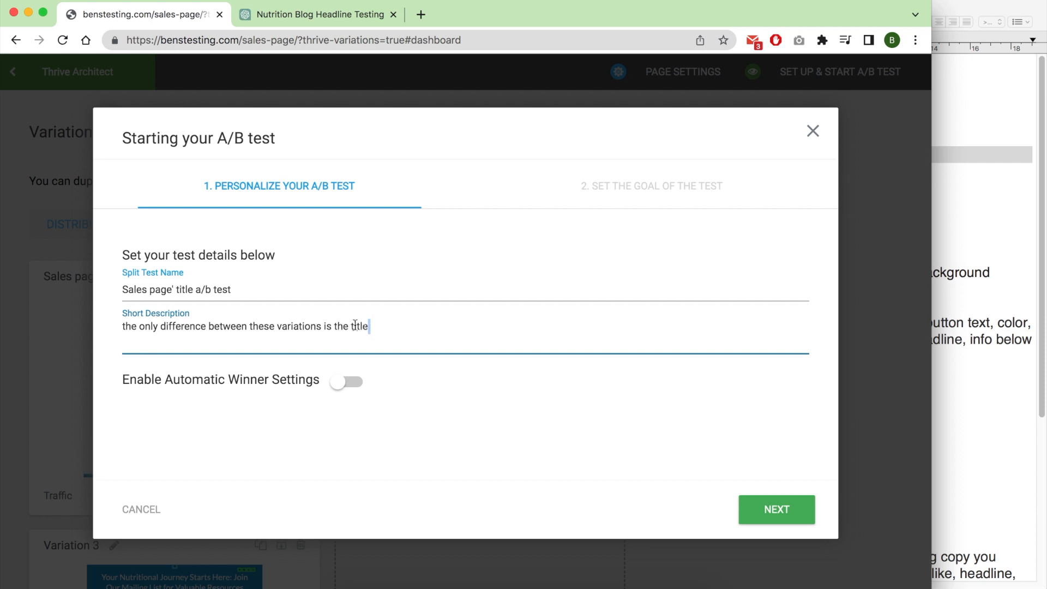
pyautogui.tripleClick(355, 326)
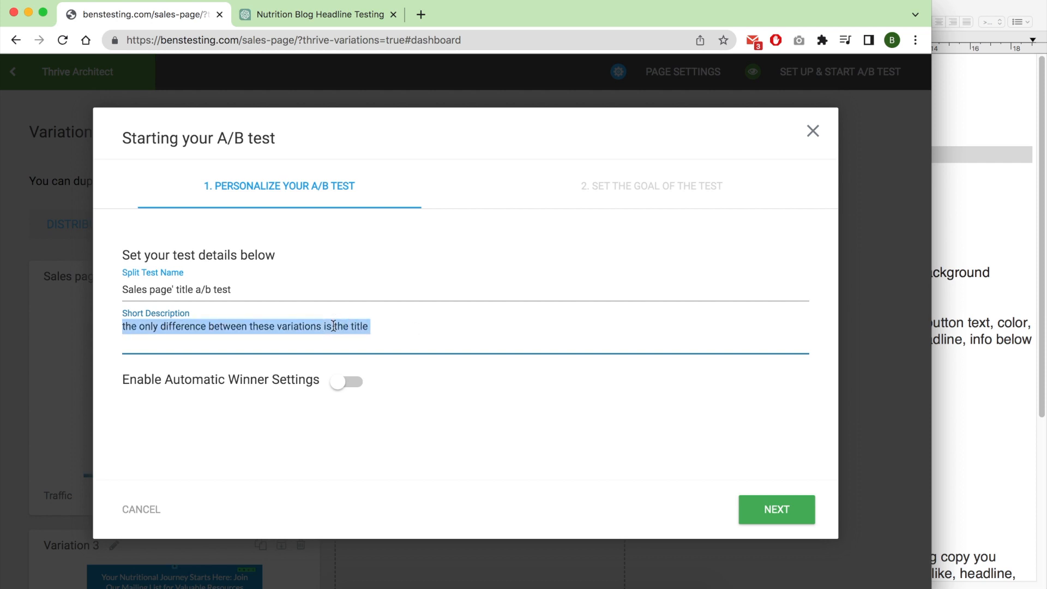
pyautogui.tripleClick(277, 290)
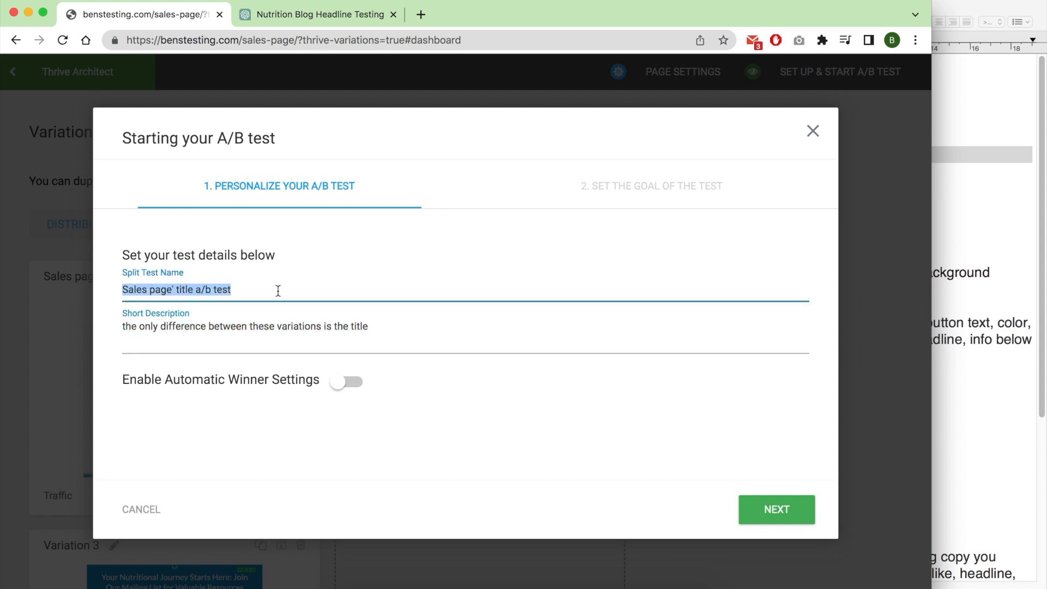
pyautogui.click(246, 326)
pyautogui.tripleClick(246, 326)
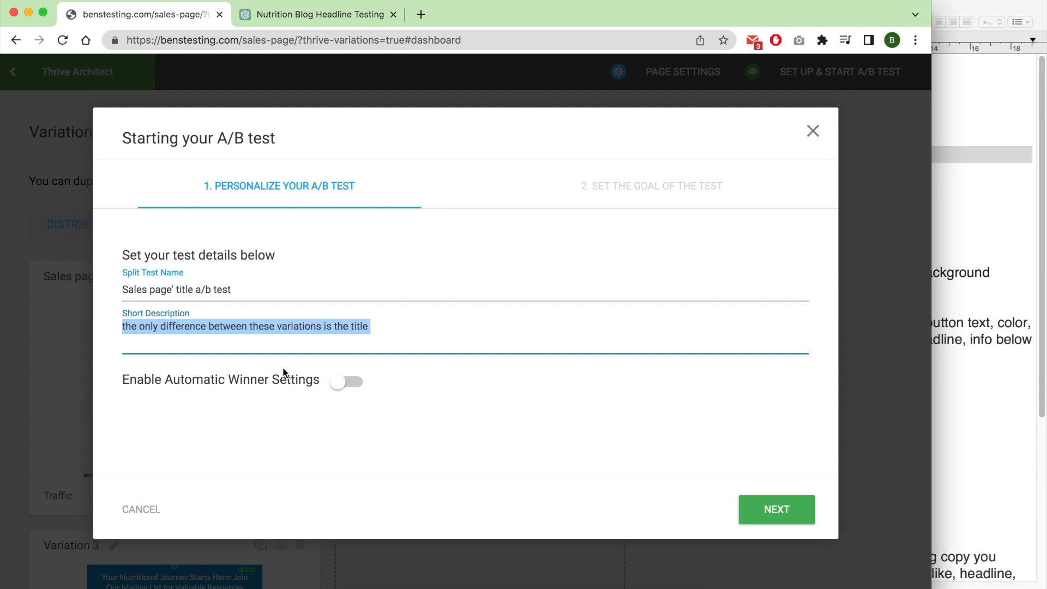
pyautogui.tripleClick(210, 375)
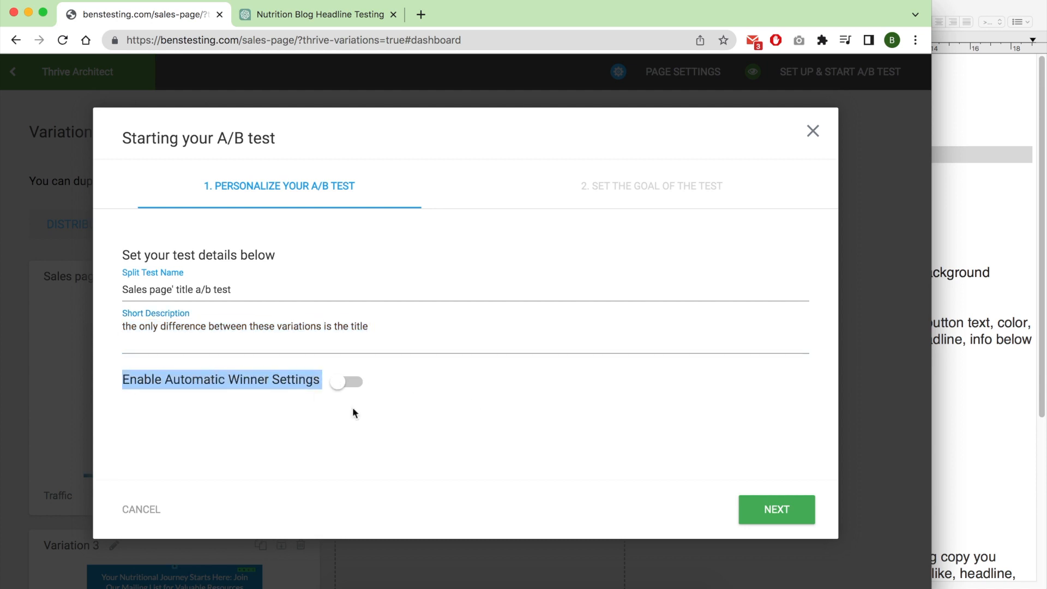
# Set the test goal to Visit Goal Page and create a new goal page called "payment confirmation page".
pyautogui.click(773, 519)
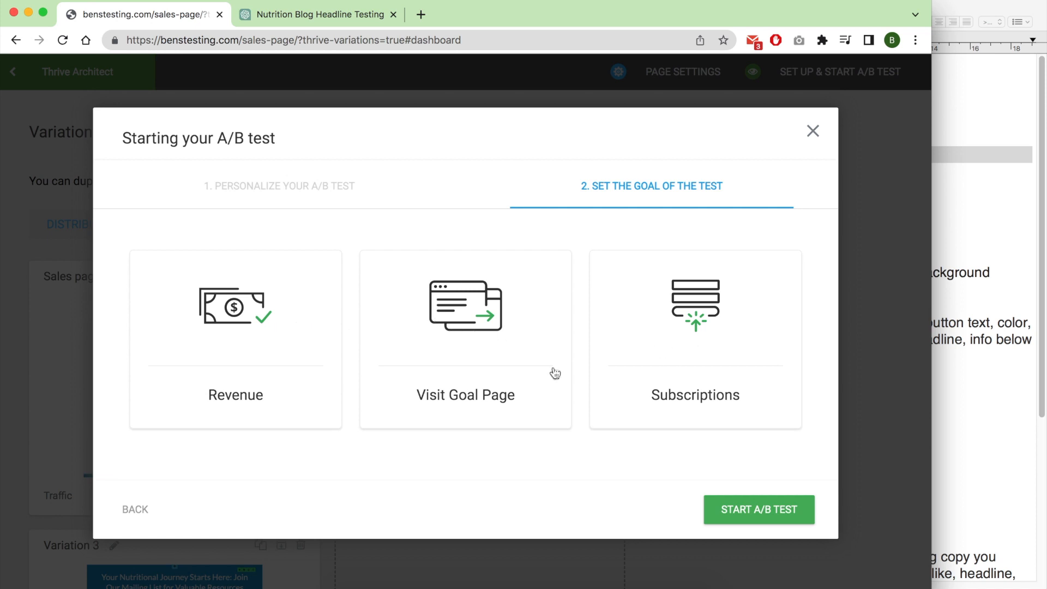
pyautogui.click(478, 330)
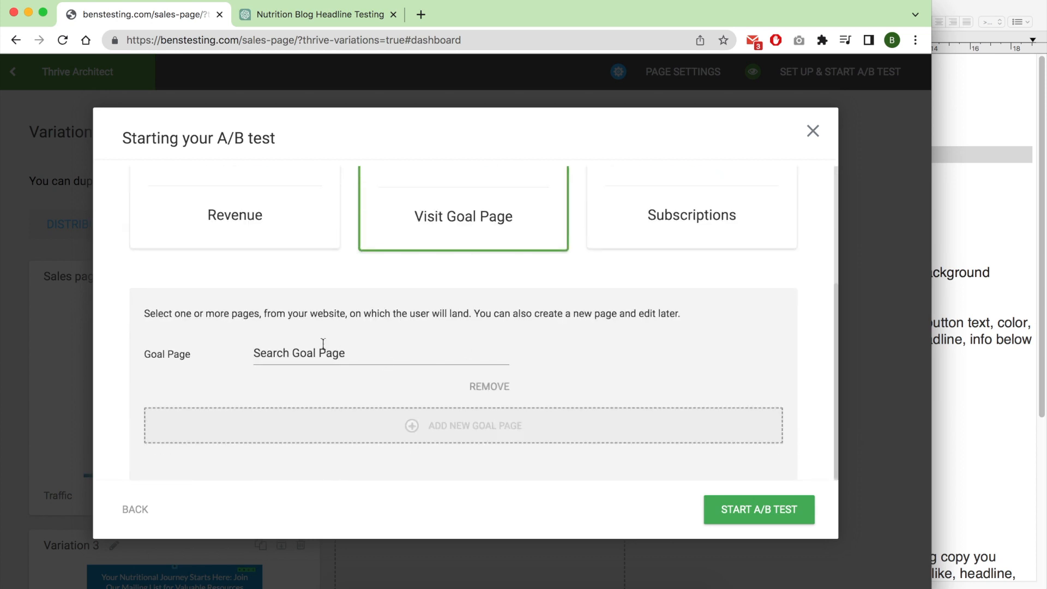
pyautogui.click(284, 355)
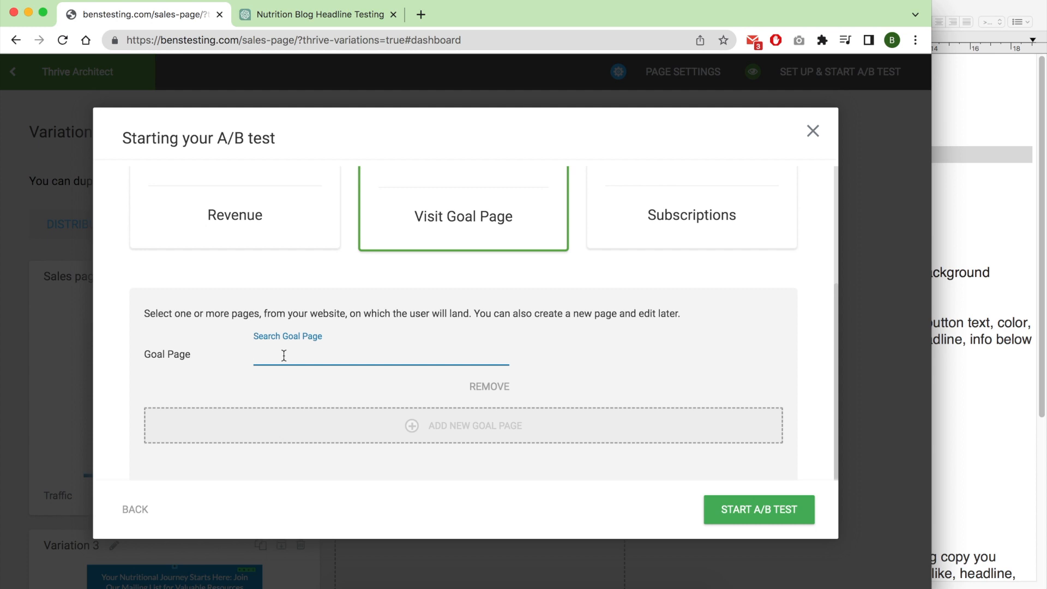
pyautogui.write('c')
pyautogui.write('payment')
pyautogui.write(' confi')
pyautogui.write('rmation ')
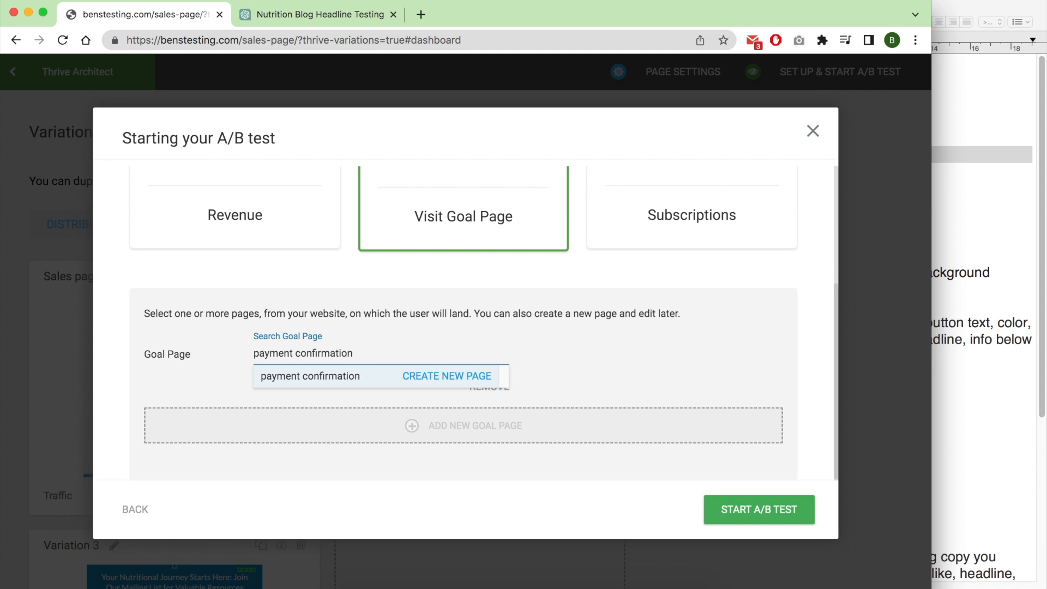
pyautogui.write('page')
pyautogui.click(456, 383)
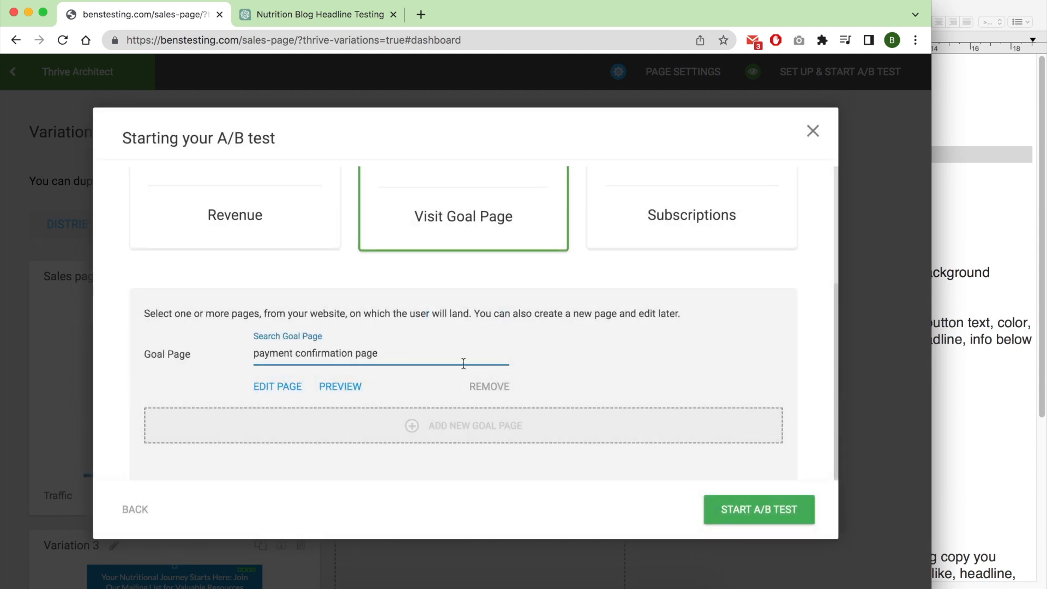
# Preview the payment confirmation goal page and return to the A/B test setup.
pyautogui.click(335, 387)
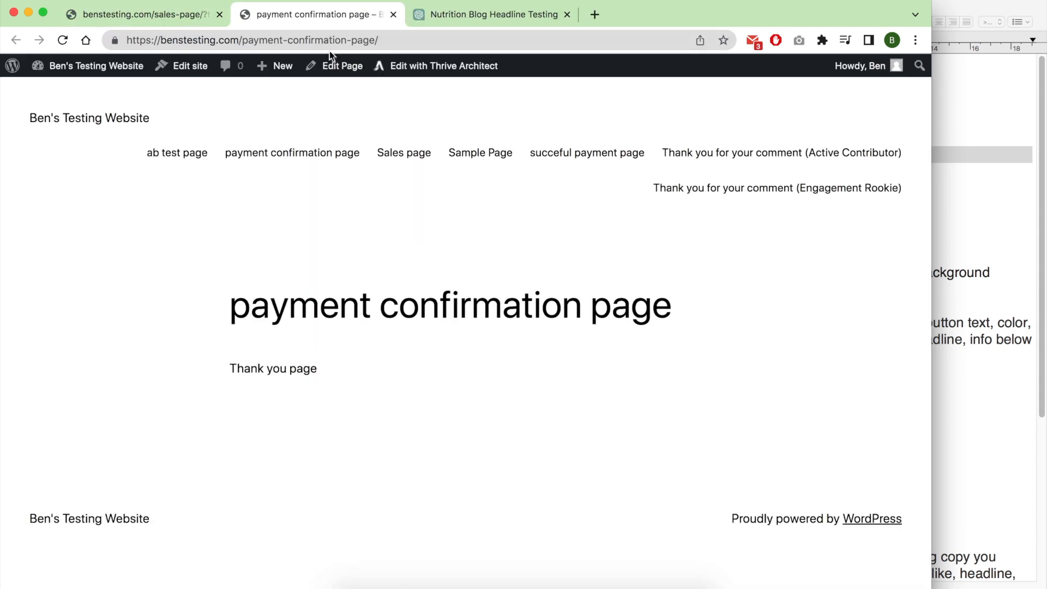
pyautogui.tripleClick(443, 320)
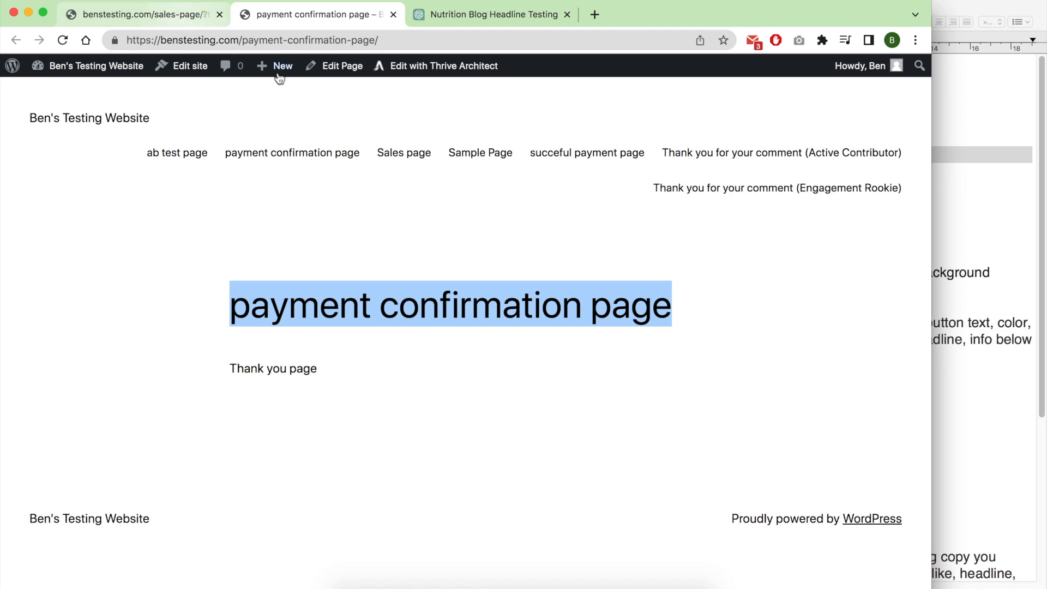
pyautogui.click(178, 18)
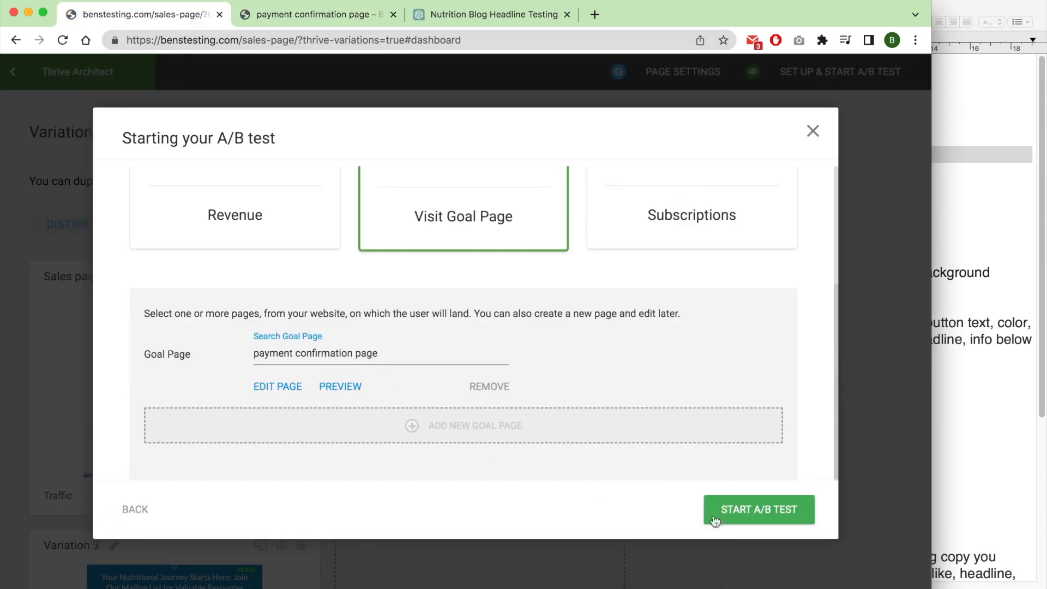
# Start the A/B test and update the Sales page in the WordPress editor.
pyautogui.click(762, 522)
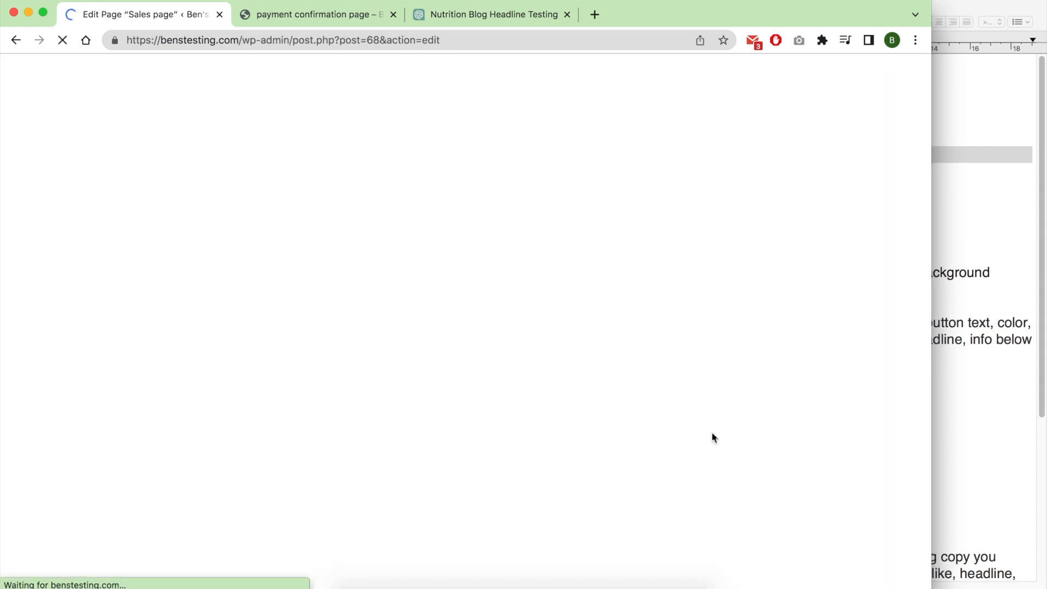
pyautogui.scroll(-2, 362, 369)
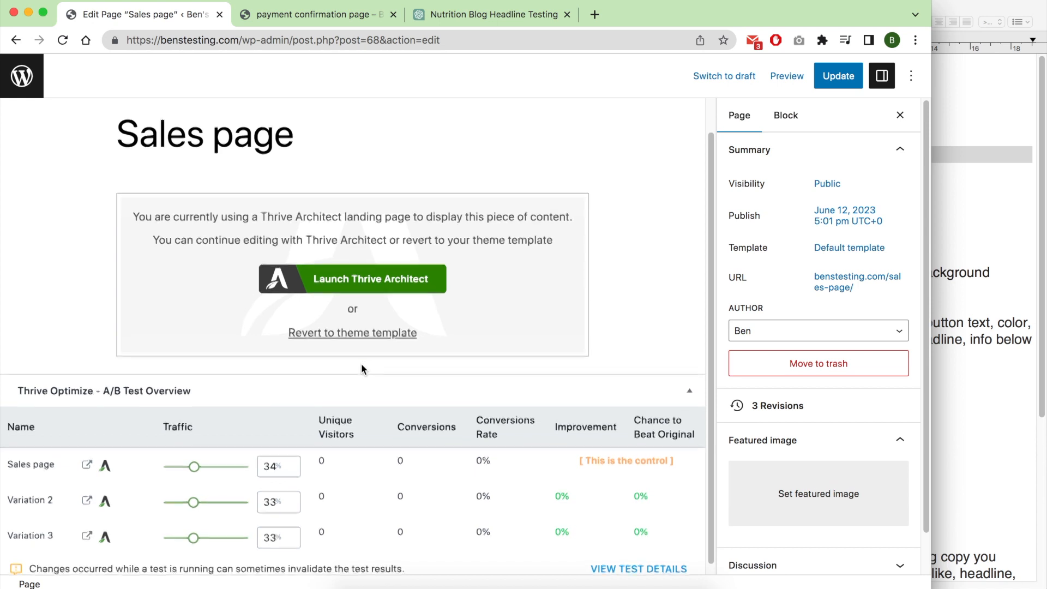
pyautogui.click(838, 77)
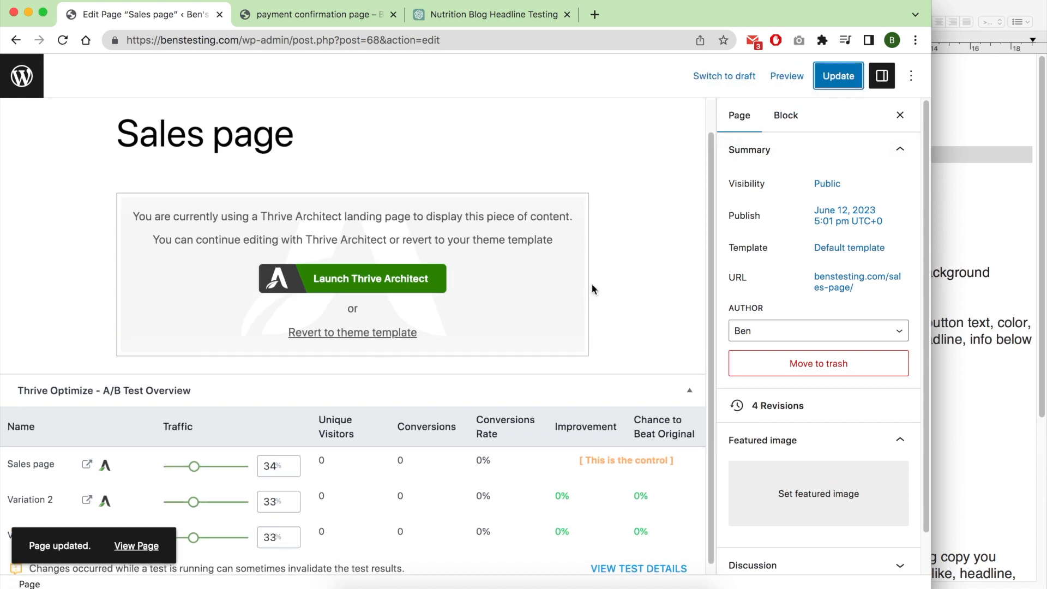
# Review the control page, Variation 2 and Variation 3 in the Thrive Optimize A/B test overview.
pyautogui.scroll(-1, 305, 305)
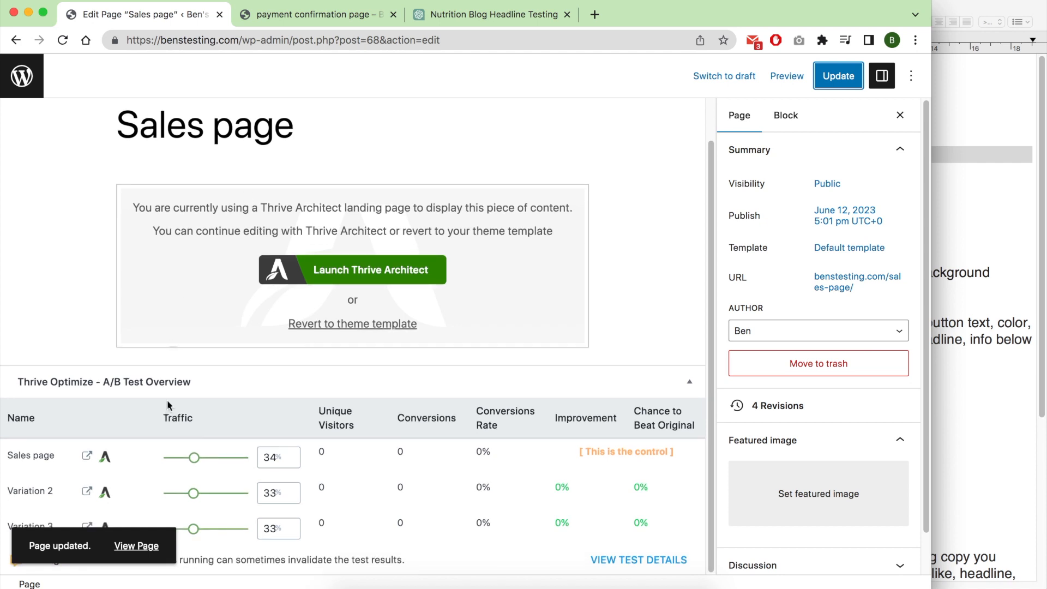
pyautogui.moveTo(56, 456); pyautogui.dragTo(8, 453)
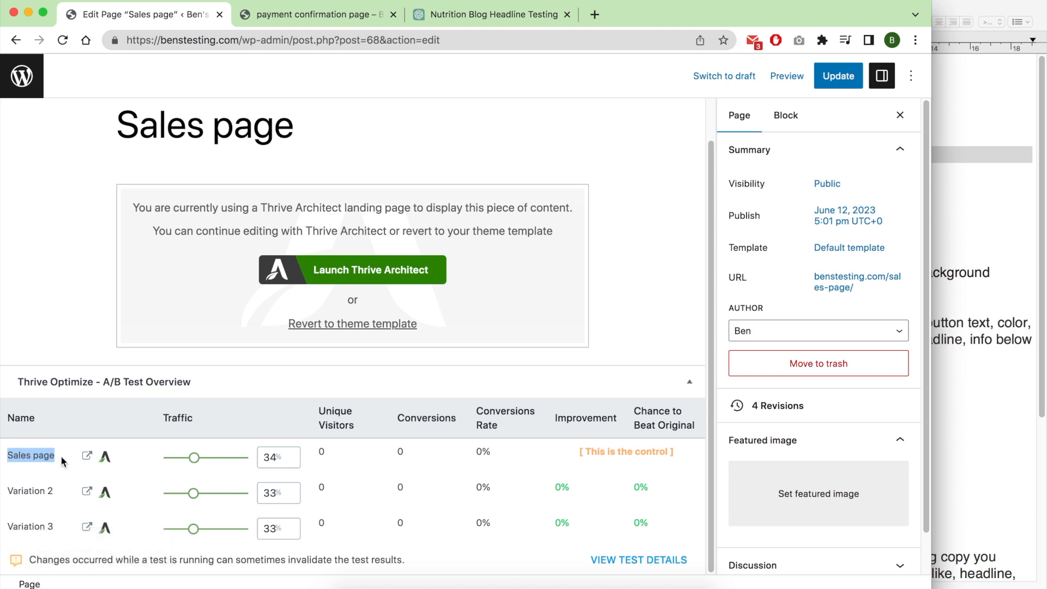
pyautogui.tripleClick(204, 128)
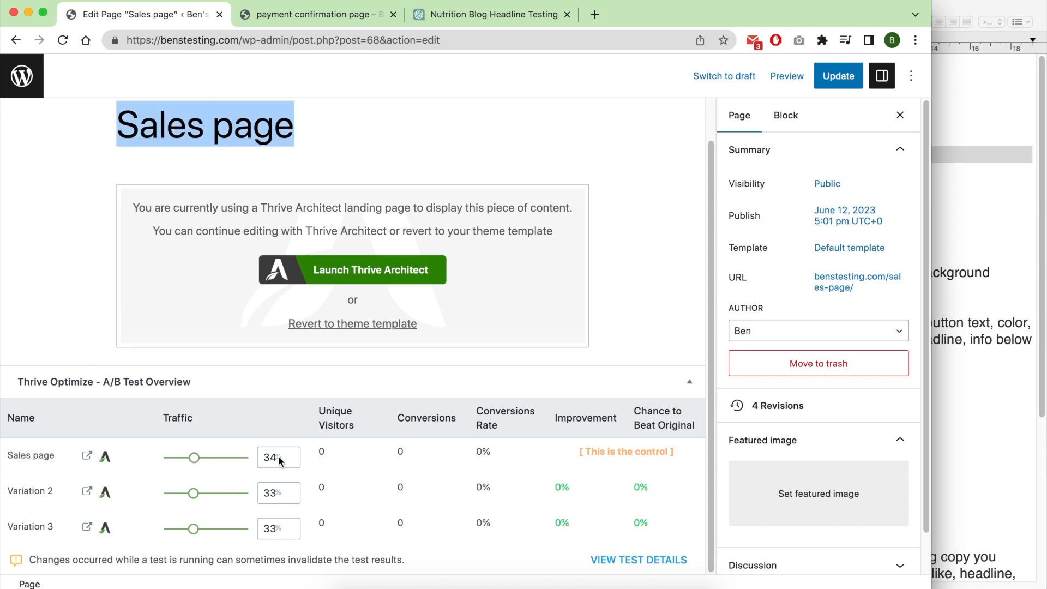
pyautogui.moveTo(56, 487); pyautogui.dragTo(4, 493)
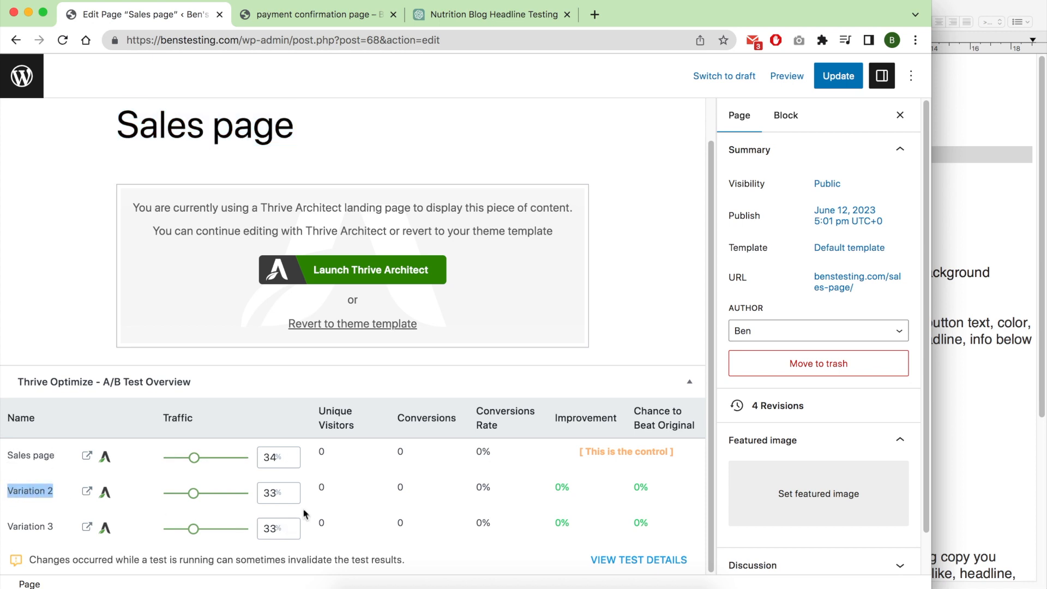
pyautogui.tripleClick(44, 491)
pyautogui.tripleClick(43, 525)
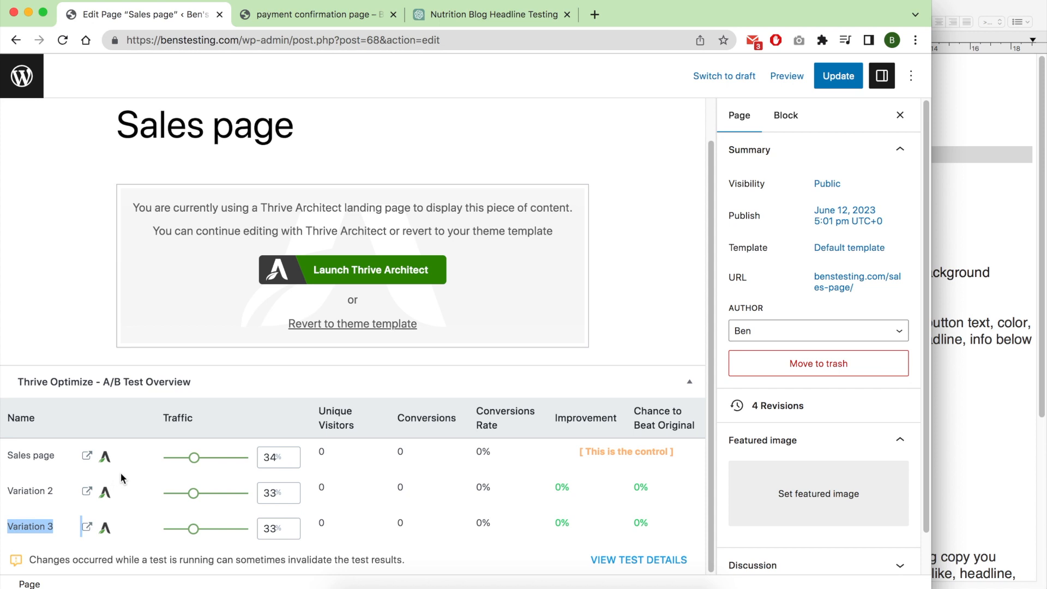
pyautogui.click(598, 255)
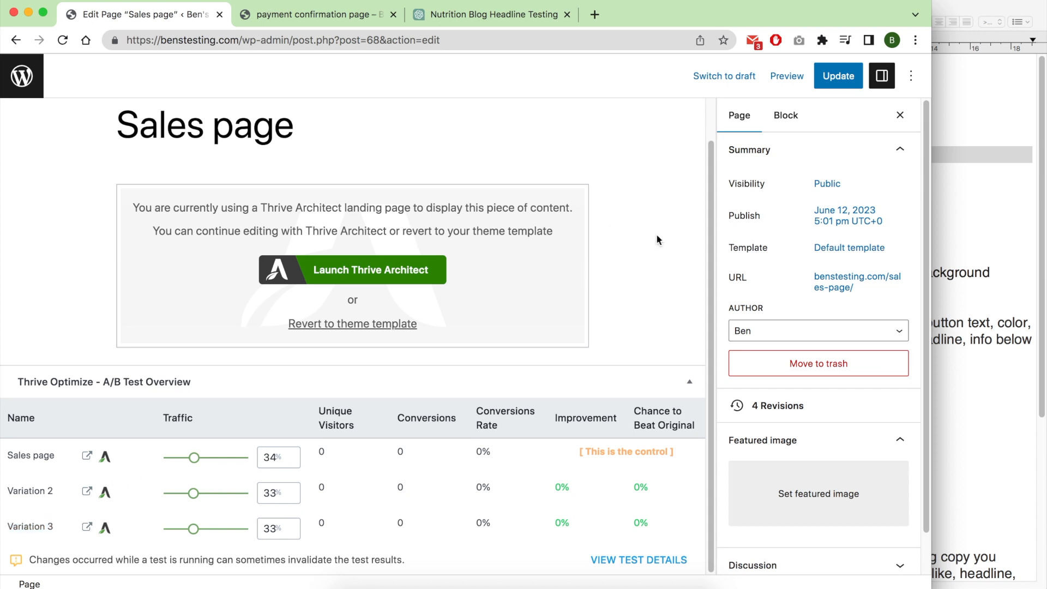
# Switch to the notes and review the headline copy test and the headline size test.
pyautogui.click(1016, 309)
pyautogui.moveTo(778, 159); pyautogui.dragTo(654, 138)
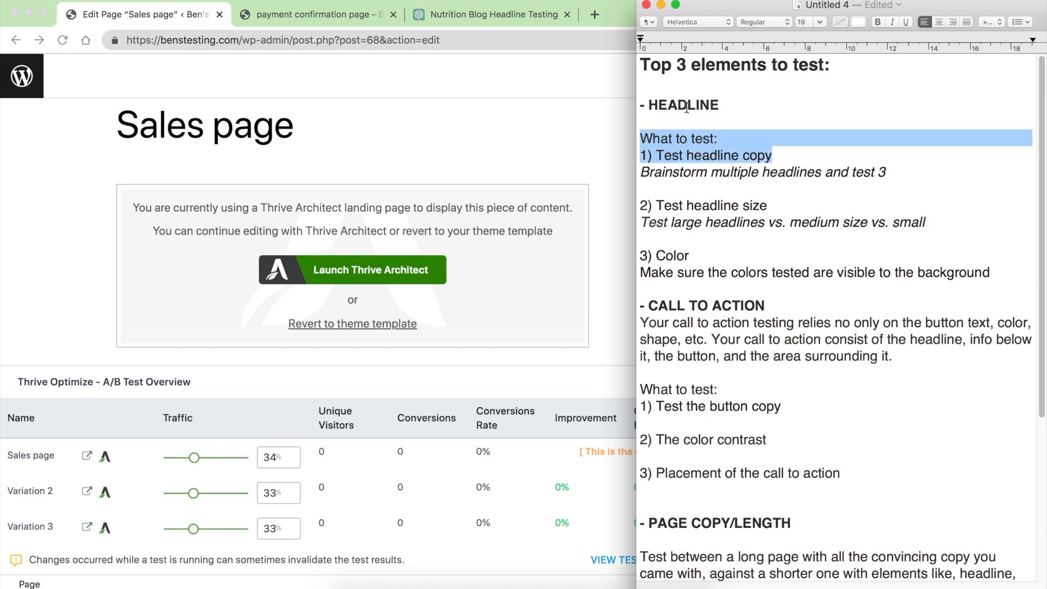
pyautogui.click(767, 154)
pyautogui.doubleClick(778, 155)
pyautogui.click(777, 154)
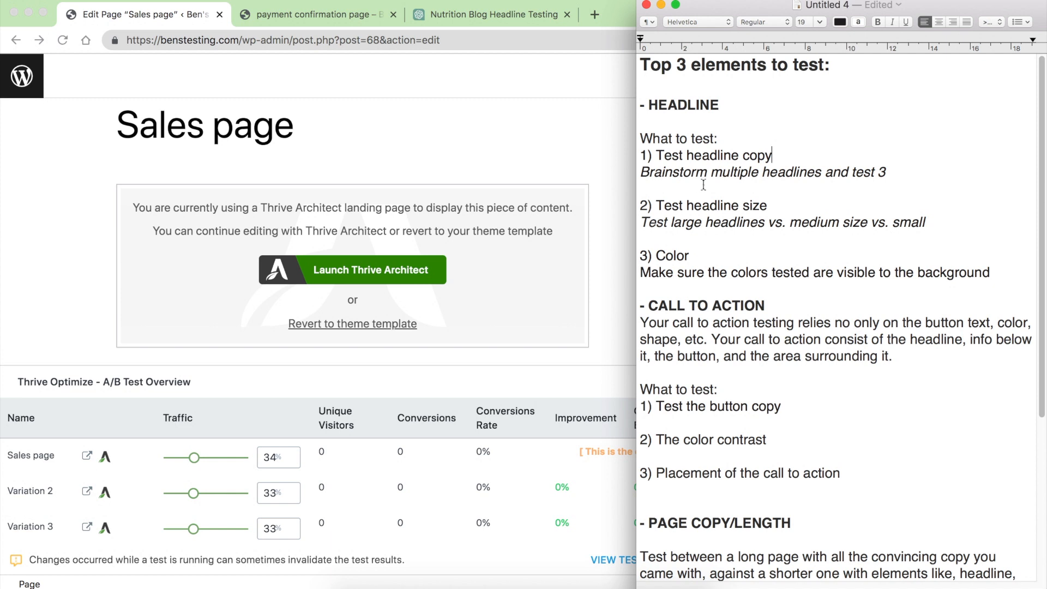
pyautogui.tripleClick(749, 206)
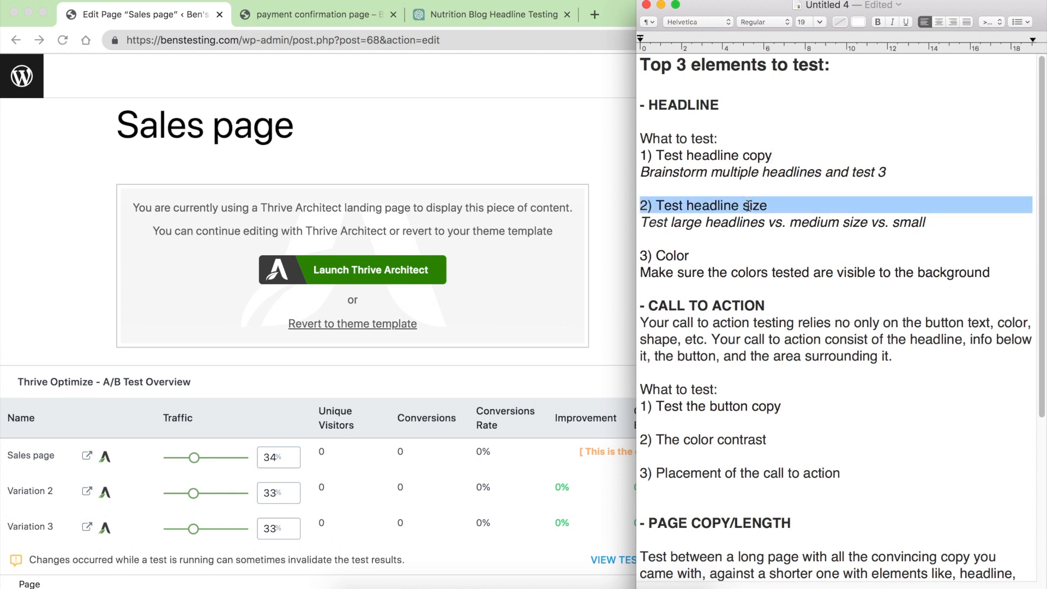
# Return to the browser, open the Thrive Optimize dashboard from WordPress admin and examine the running A/B tests overview.
pyautogui.click(541, 150)
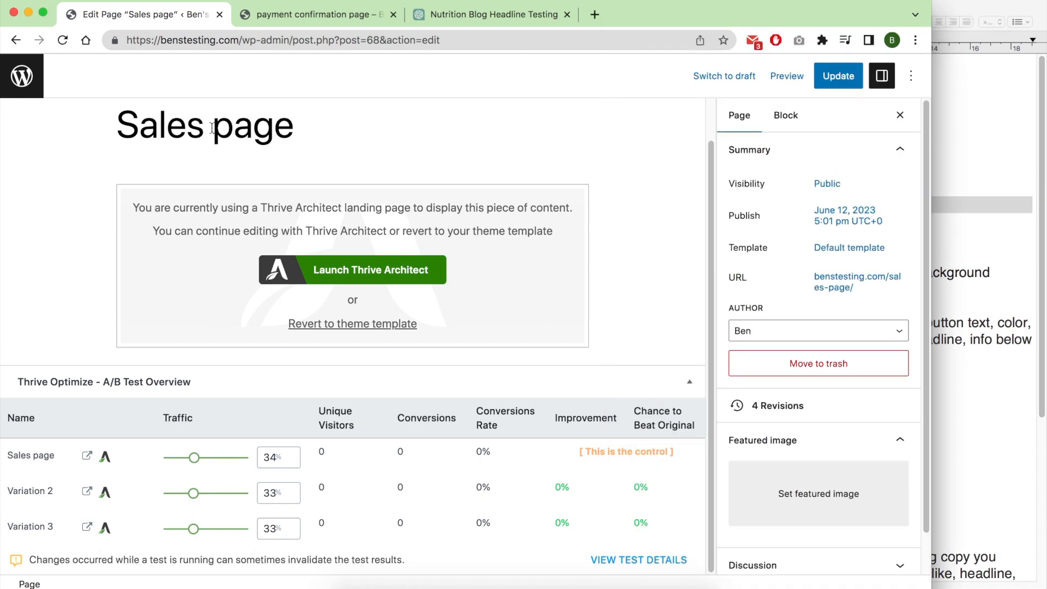
pyautogui.click(32, 82)
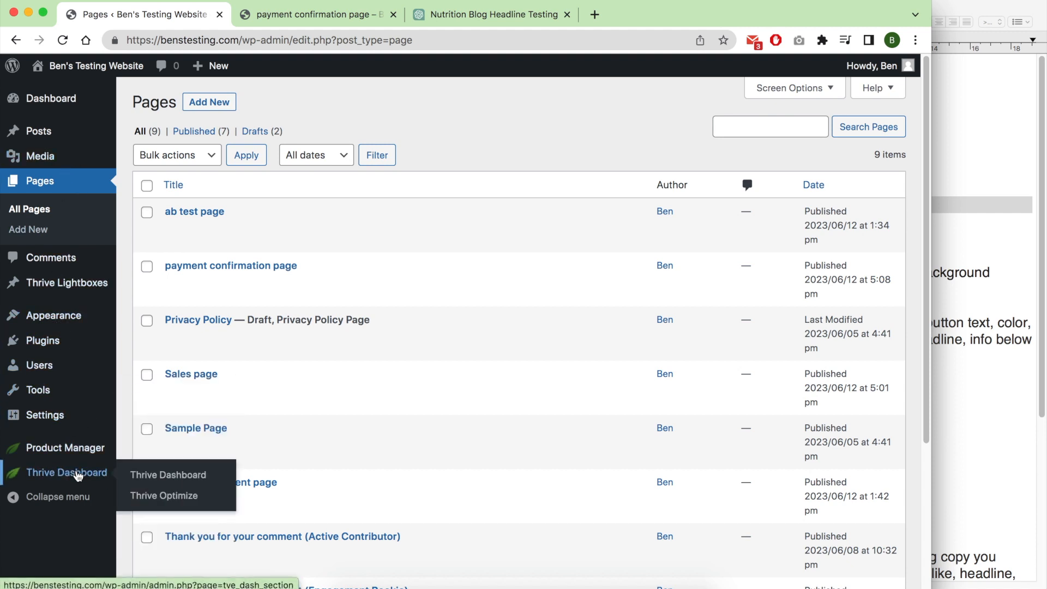
pyautogui.click(151, 501)
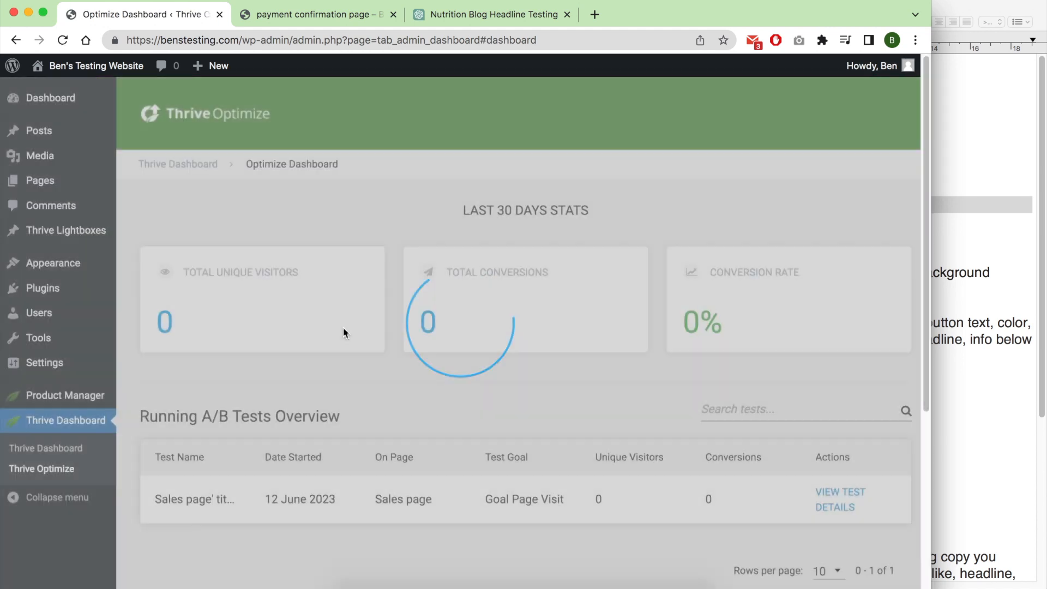
pyautogui.scroll(-3, 371, 278)
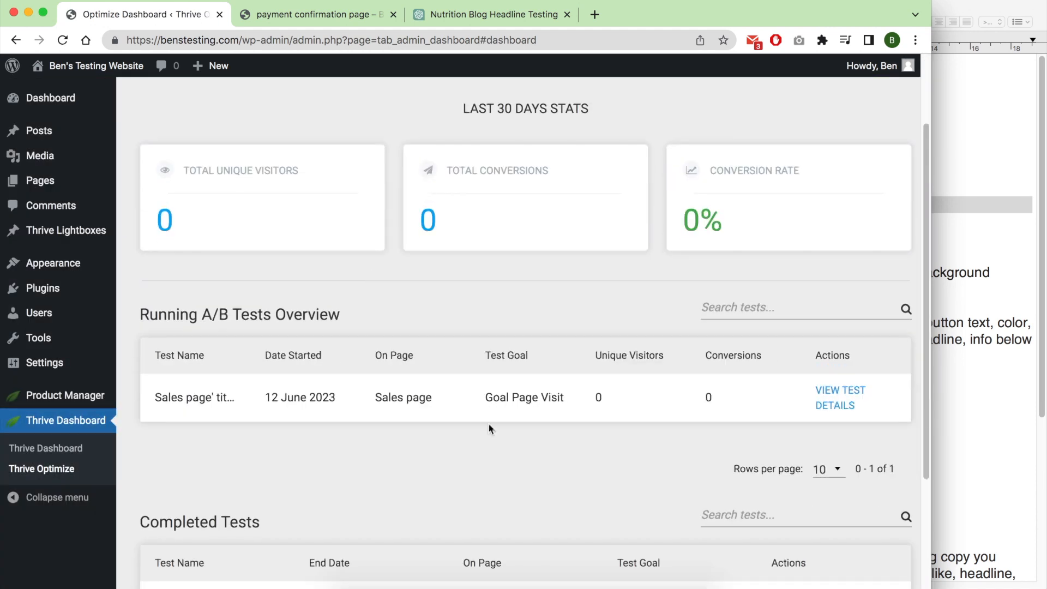
# Examine the running Sales page test's start date, page, goal, unique visitors and conversions in the A/B tests overview.
pyautogui.tripleClick(190, 313)
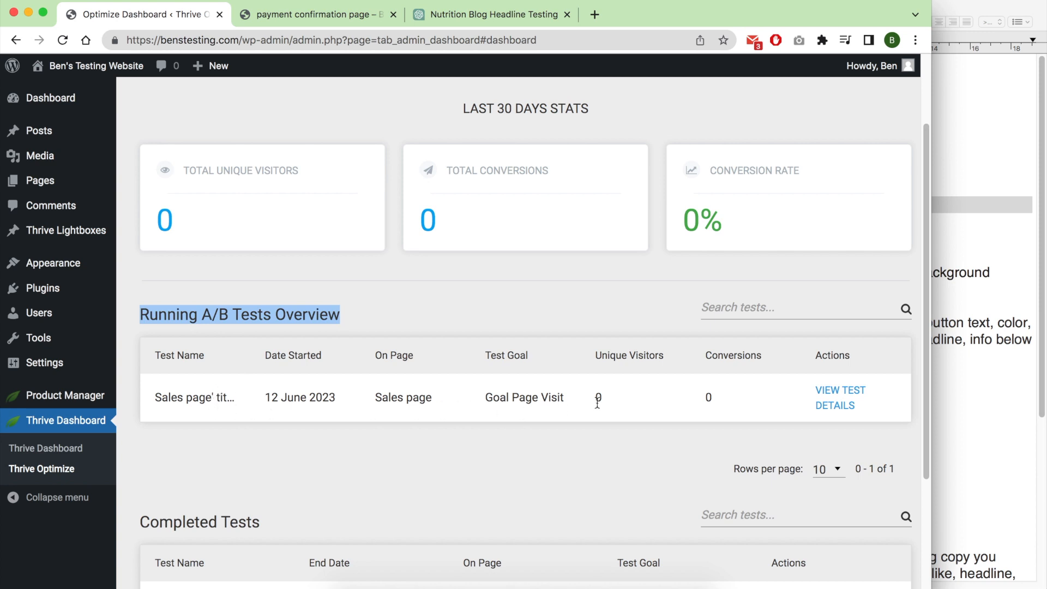
pyautogui.click(304, 397)
pyautogui.tripleClick(411, 397)
pyautogui.doubleClick(514, 395)
pyautogui.tripleClick(514, 395)
pyautogui.click(600, 397)
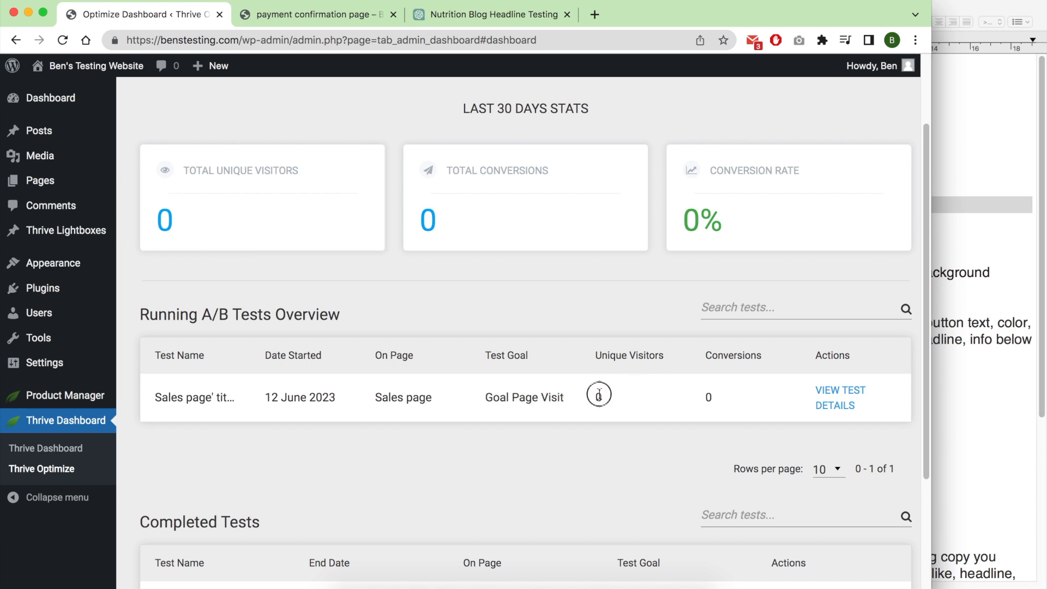
pyautogui.click(608, 397)
pyautogui.moveTo(609, 400); pyautogui.dragTo(594, 396)
pyautogui.click(721, 391)
pyautogui.click(705, 410)
# Open the Sales page title test's details and review its conversion rate graph, variation table and option to stop the test.
pyautogui.click(840, 391)
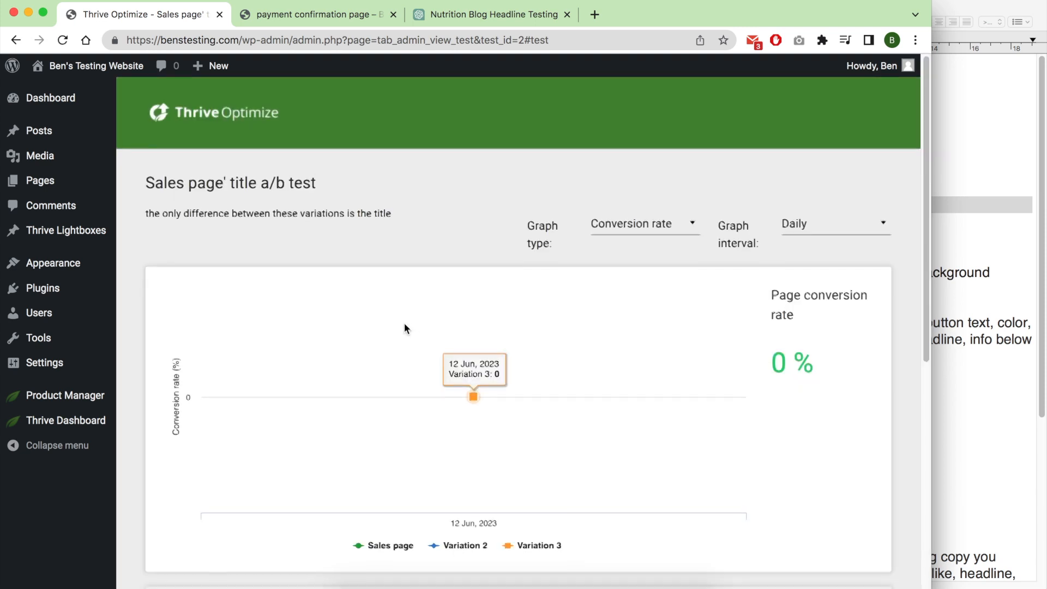
pyautogui.scroll(-3, 404, 327)
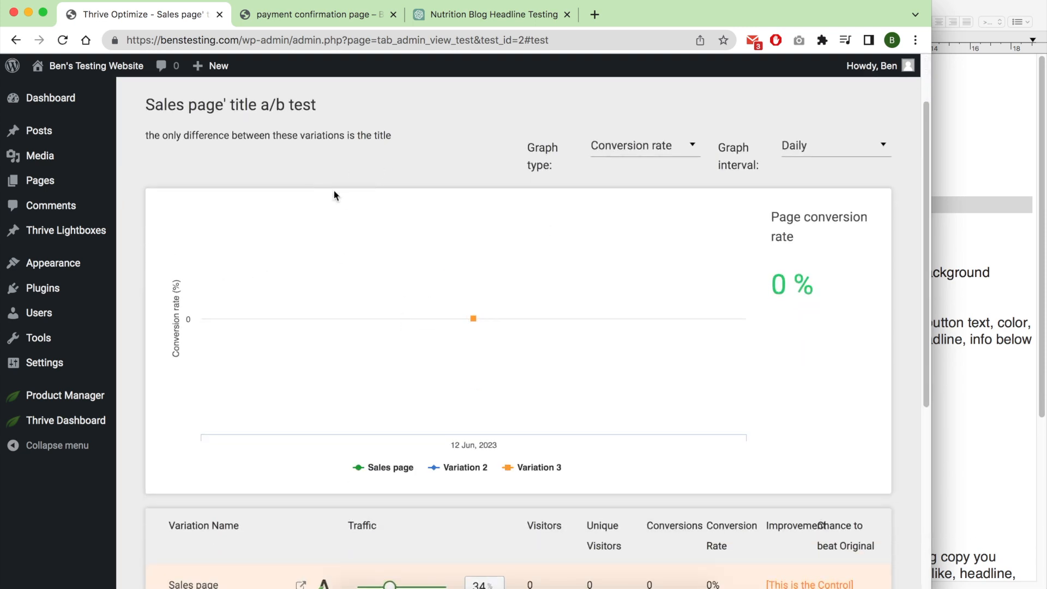
pyautogui.scroll(1, 334, 191)
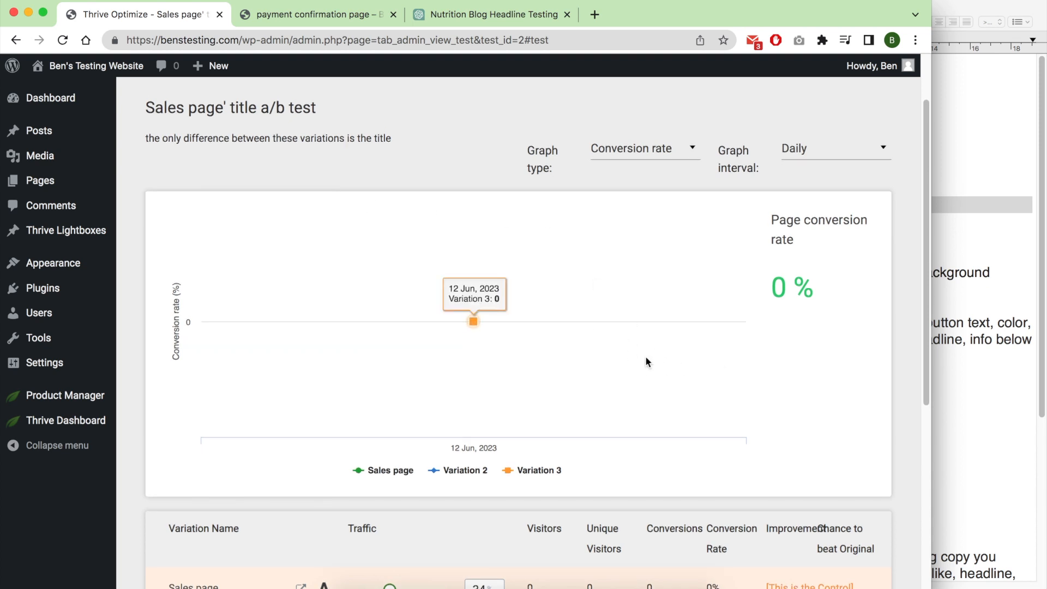
pyautogui.scroll(-4, 585, 362)
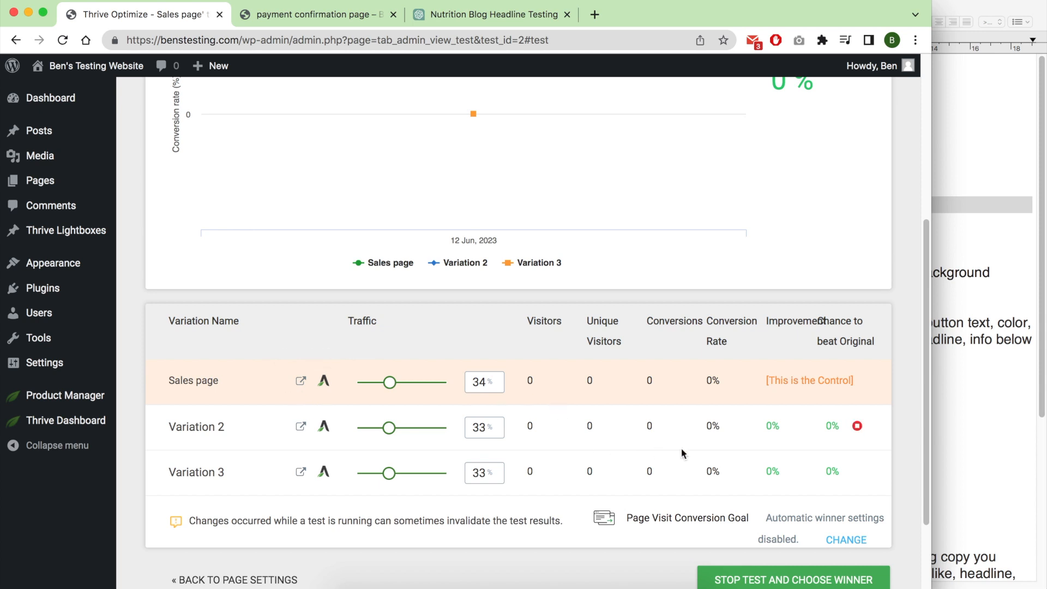
pyautogui.scroll(-2, 791, 423)
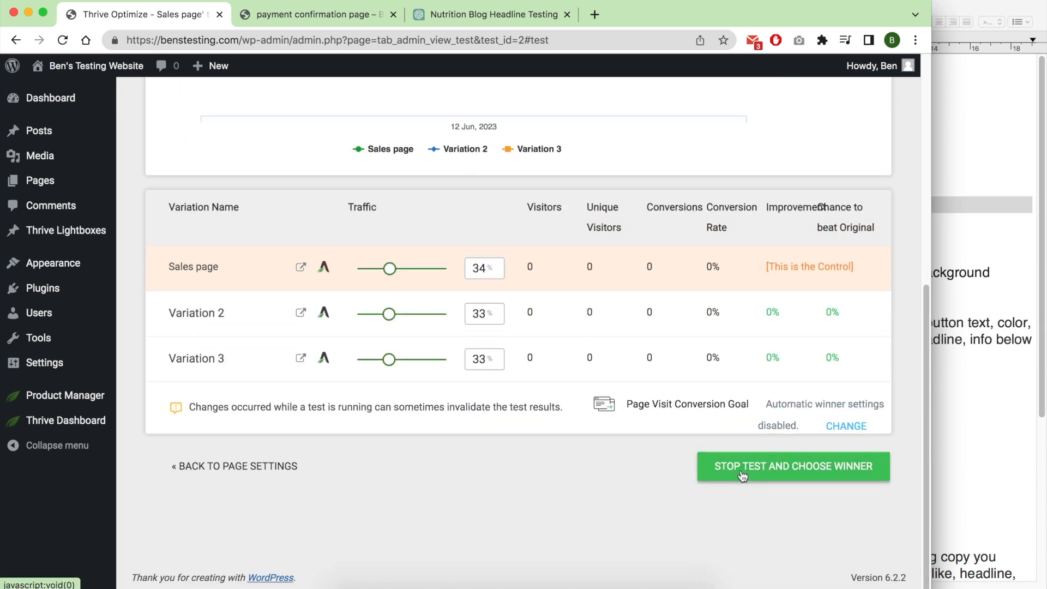
pyautogui.scroll(6, 708, 416)
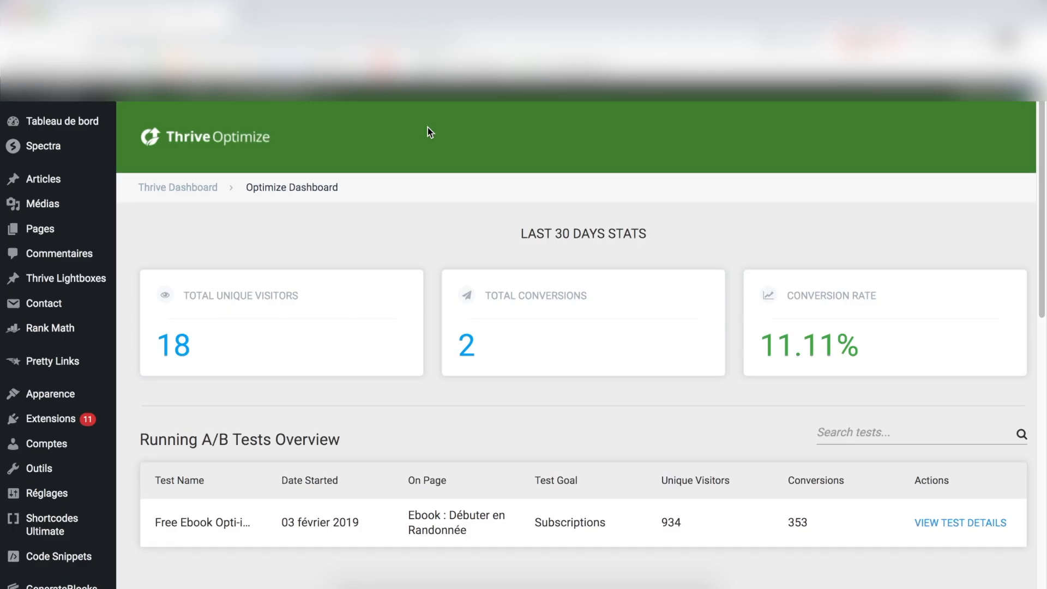
# Review the running and completed A/B tests on the French hiking site's Thrive Optimize dashboard.
pyautogui.scroll(-2, 434, 221)
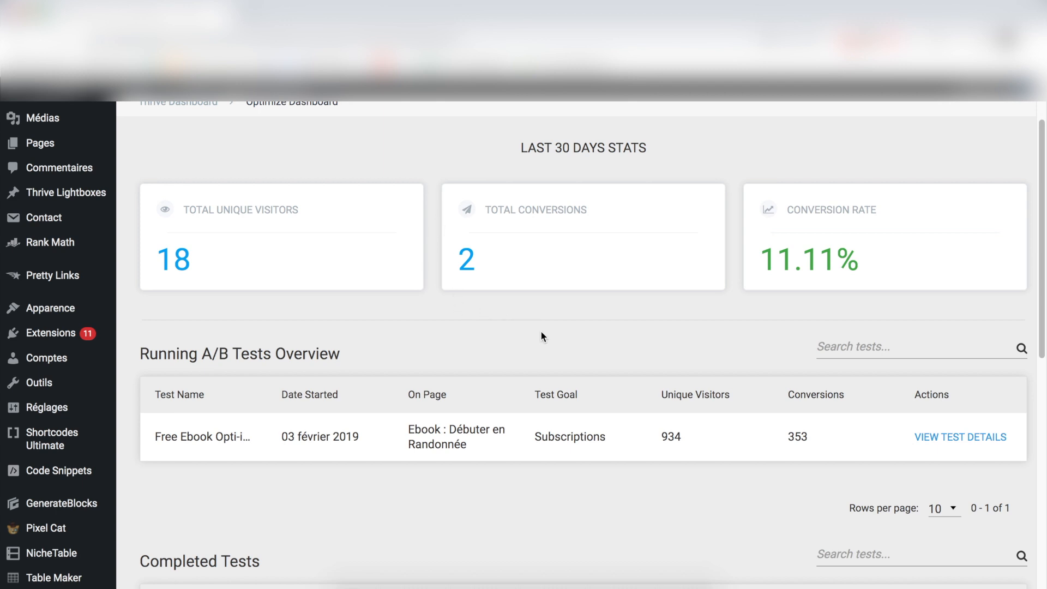
pyautogui.click(954, 439)
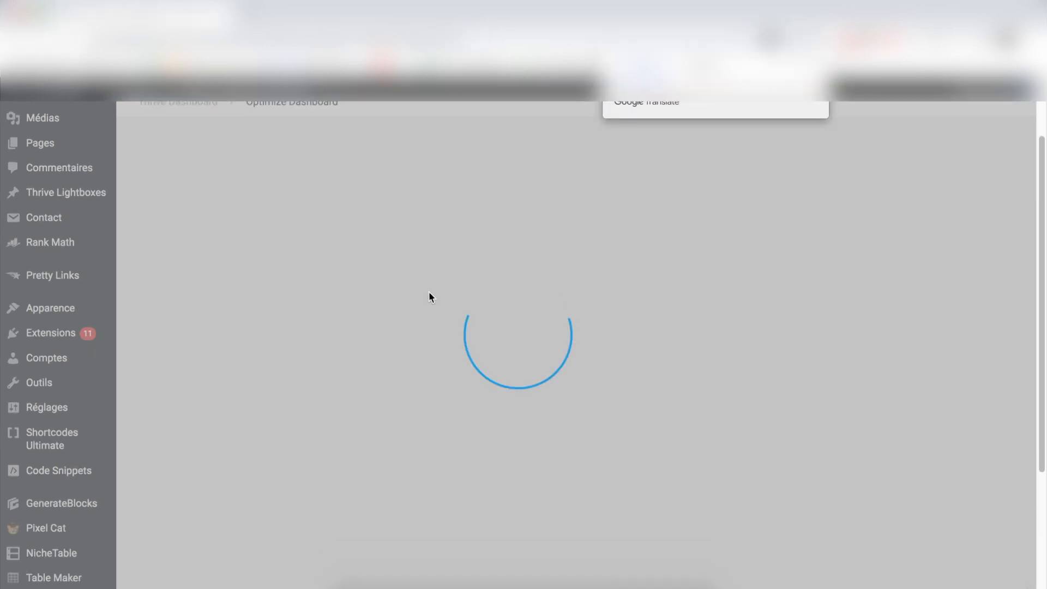
pyautogui.scroll(-8, 430, 288)
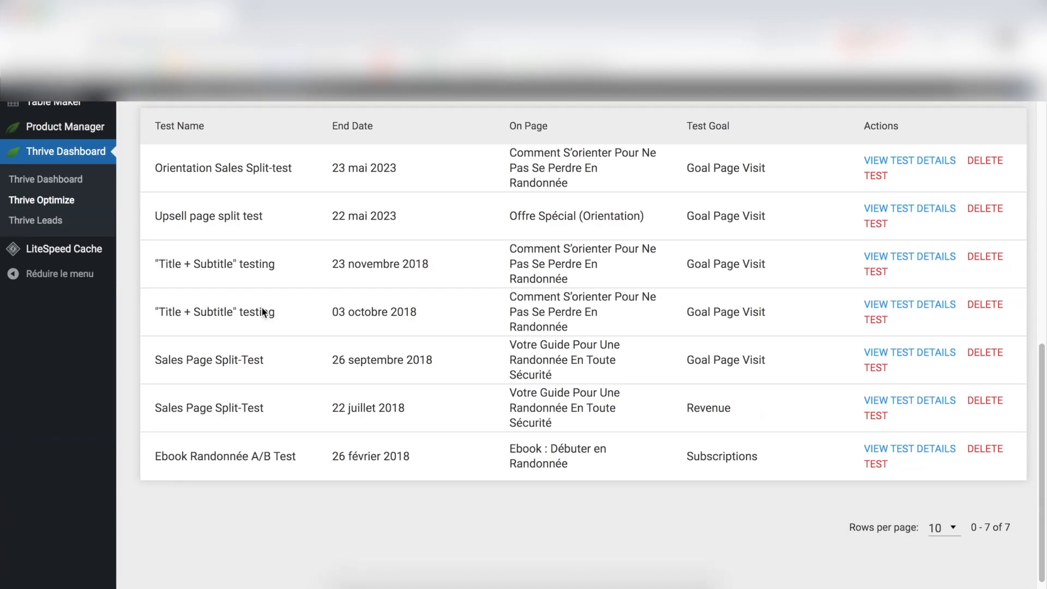
pyautogui.moveTo(434, 468); pyautogui.dragTo(324, 205)
pyautogui.click(532, 243)
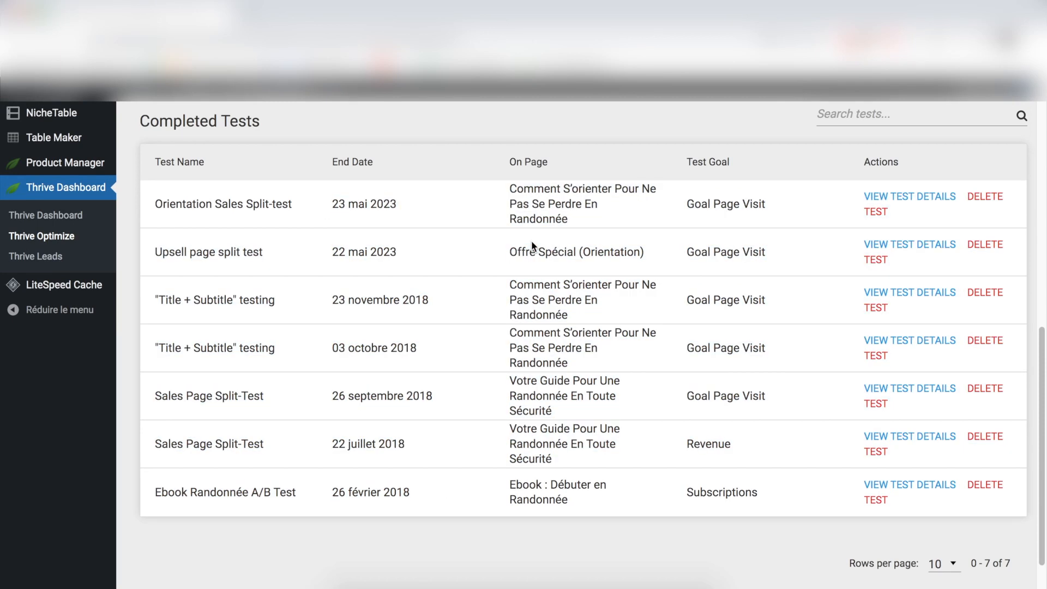
pyautogui.scroll(1, 531, 241)
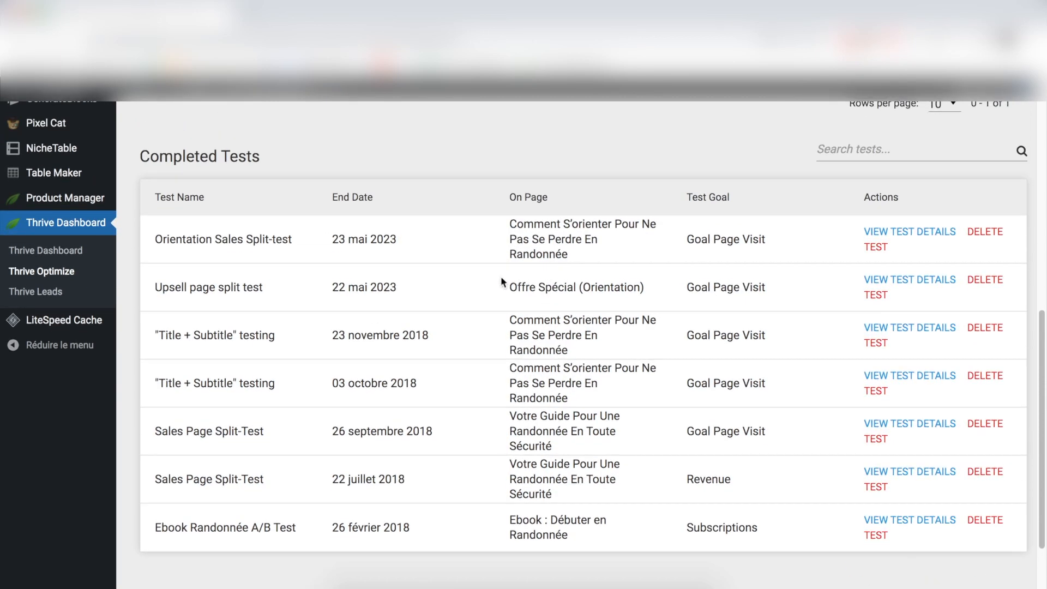
pyautogui.scroll(5, 484, 281)
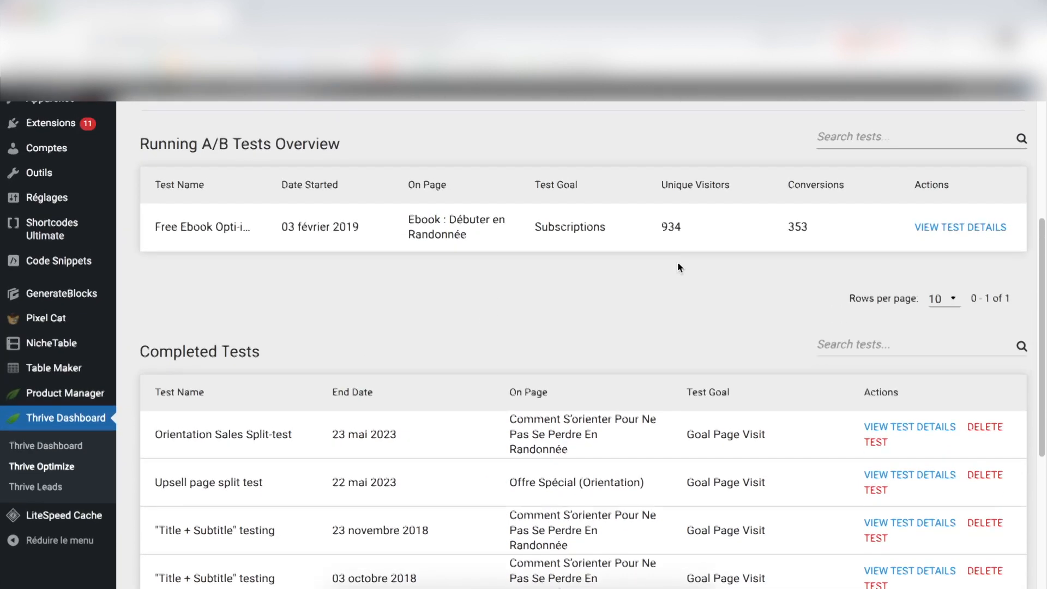
pyautogui.scroll(1, 490, 262)
pyautogui.tripleClick(257, 165)
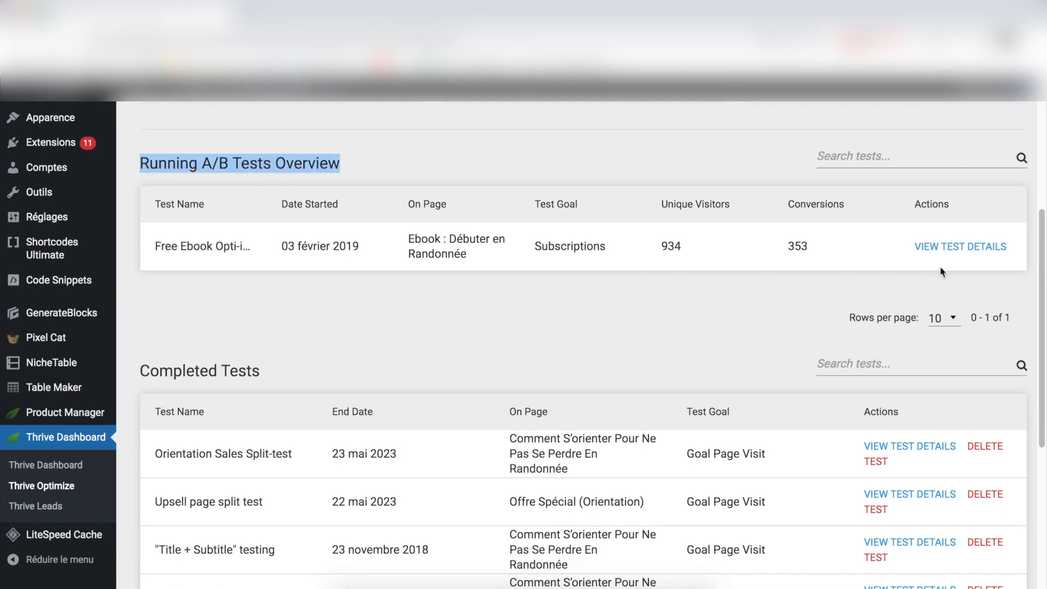
# Open the details of the running Free Ebook test and examine its conversion rate graph and page conversion rate.
pyautogui.click(964, 250)
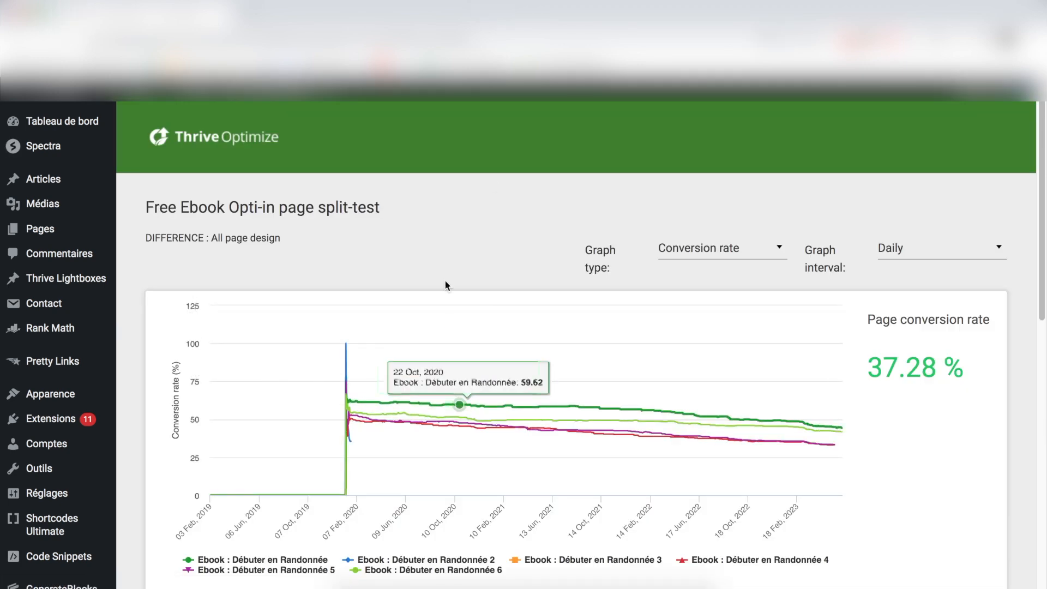
pyautogui.click(450, 240)
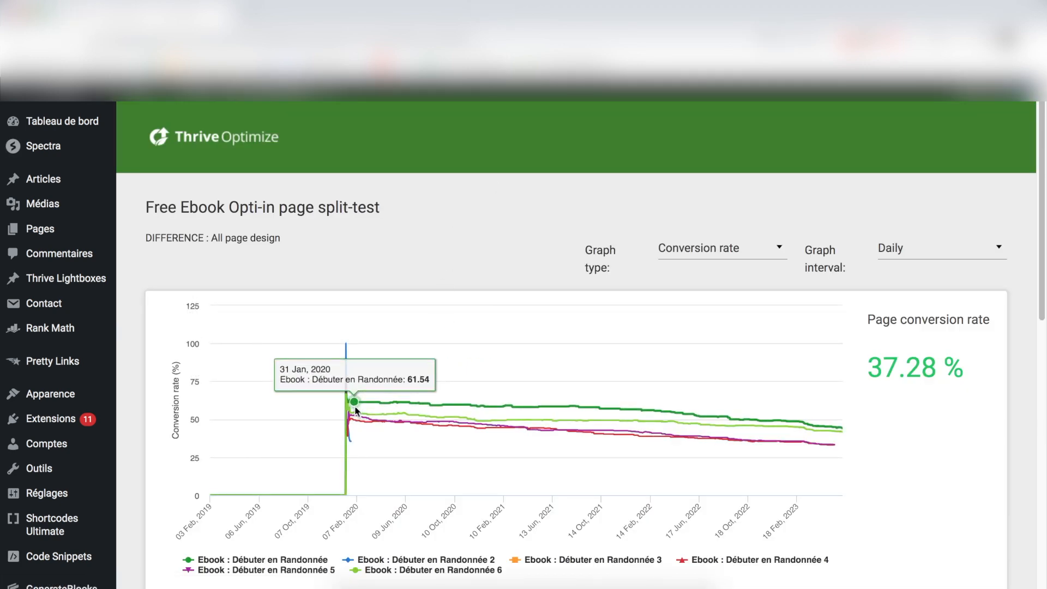
pyautogui.tripleClick(979, 320)
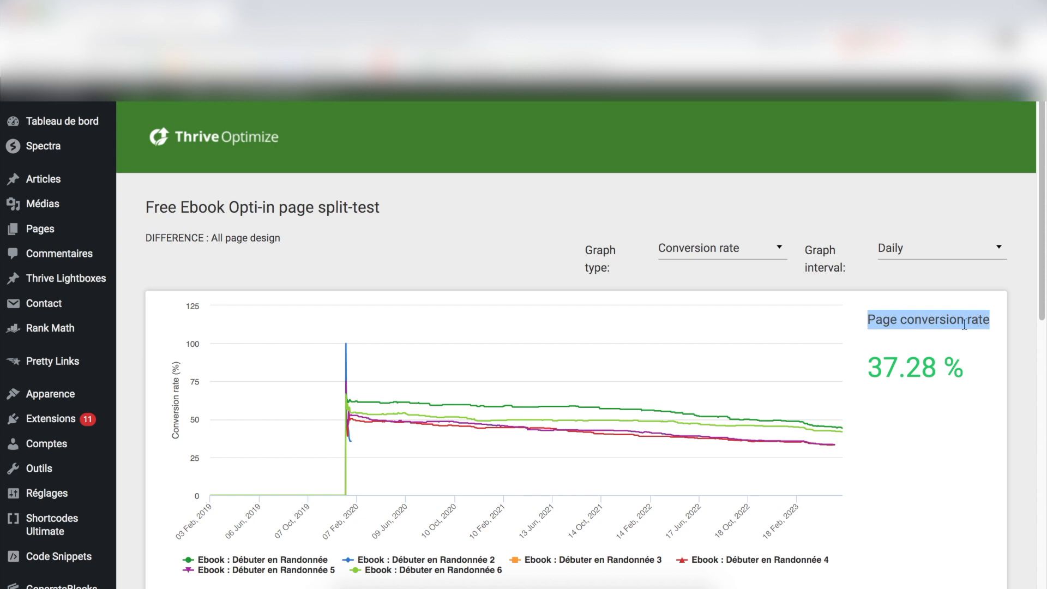
pyautogui.scroll(-4, 941, 408)
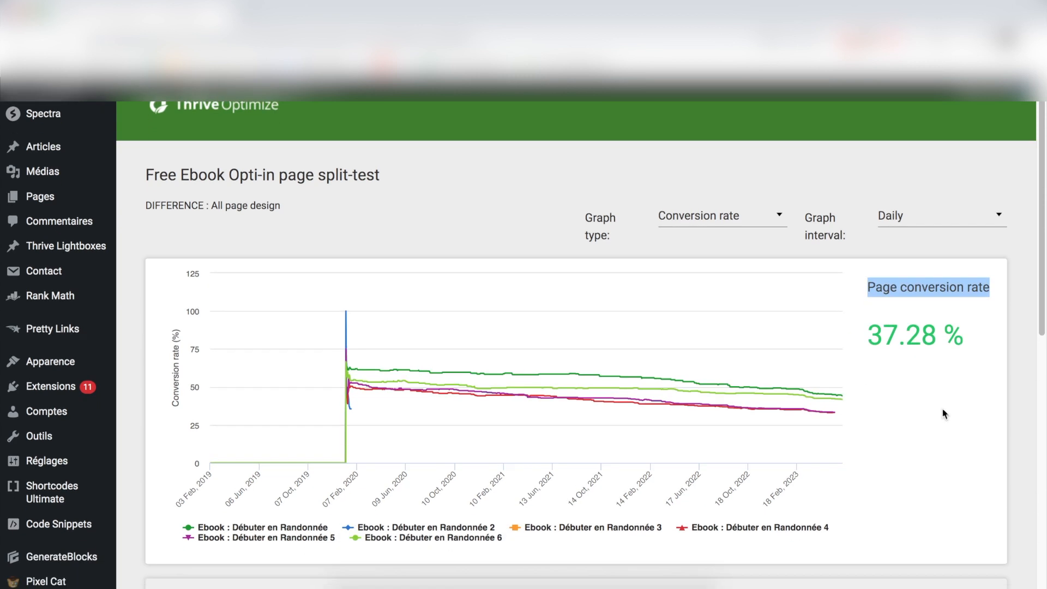
# Compare the visitors, subscriptions and subscription rates of the active and stopped ebook page variations.
pyautogui.scroll(-3, 901, 324)
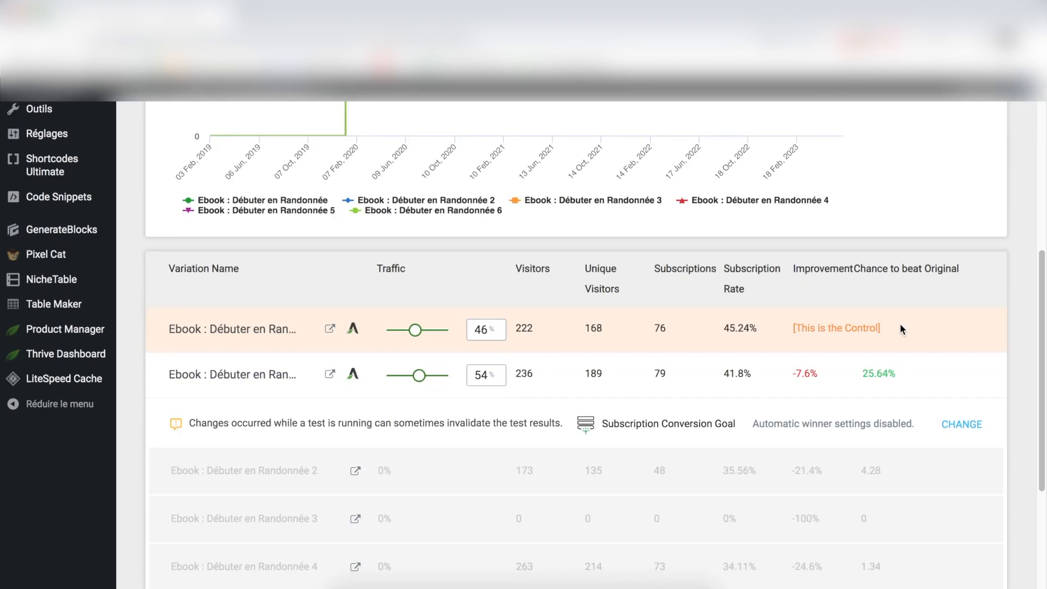
pyautogui.scroll(-4, 899, 323)
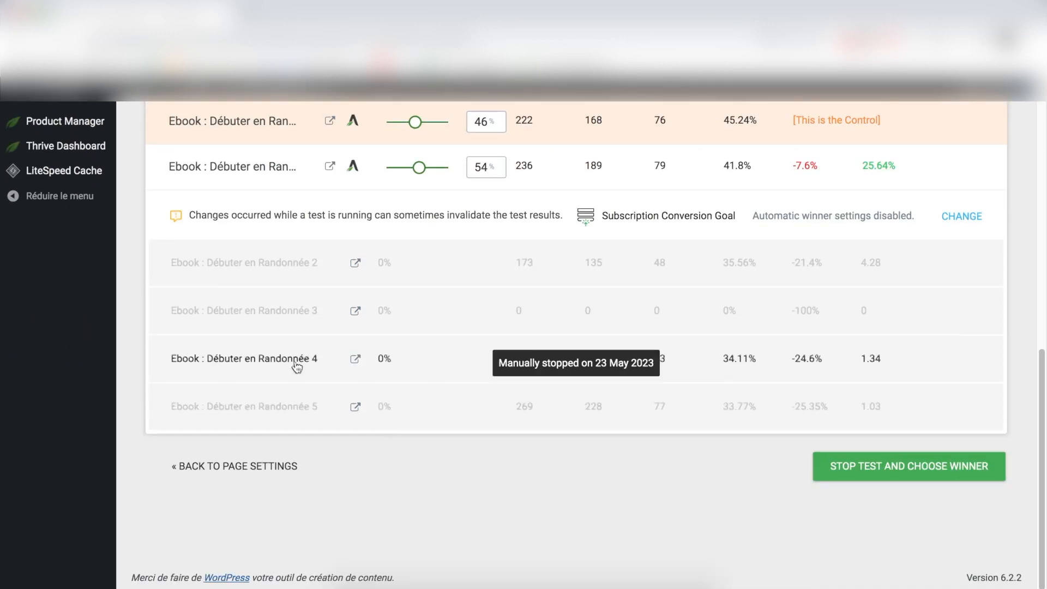
pyautogui.scroll(1, 309, 327)
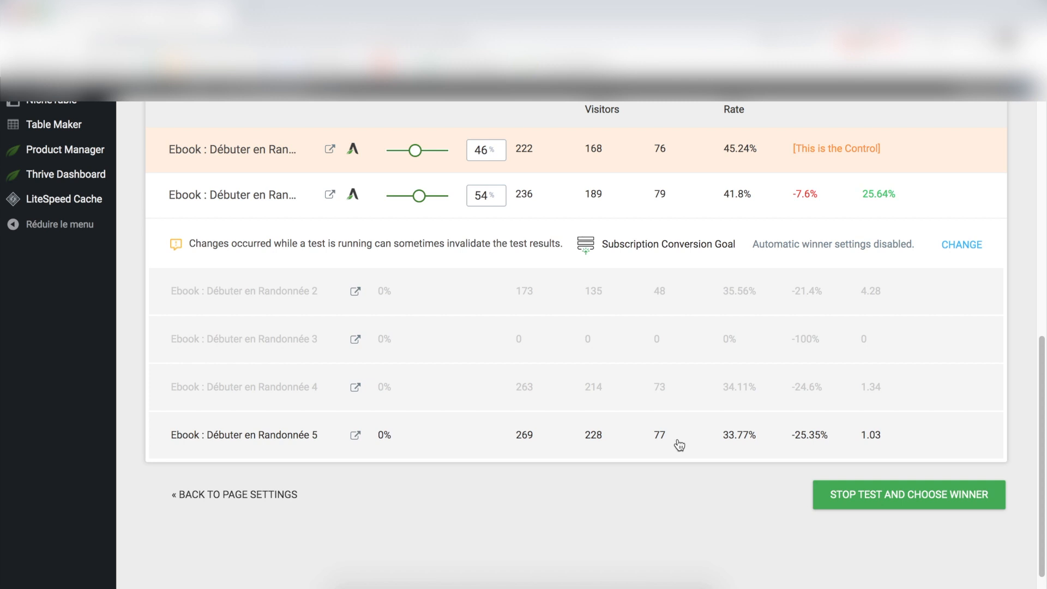
pyautogui.scroll(2, 679, 446)
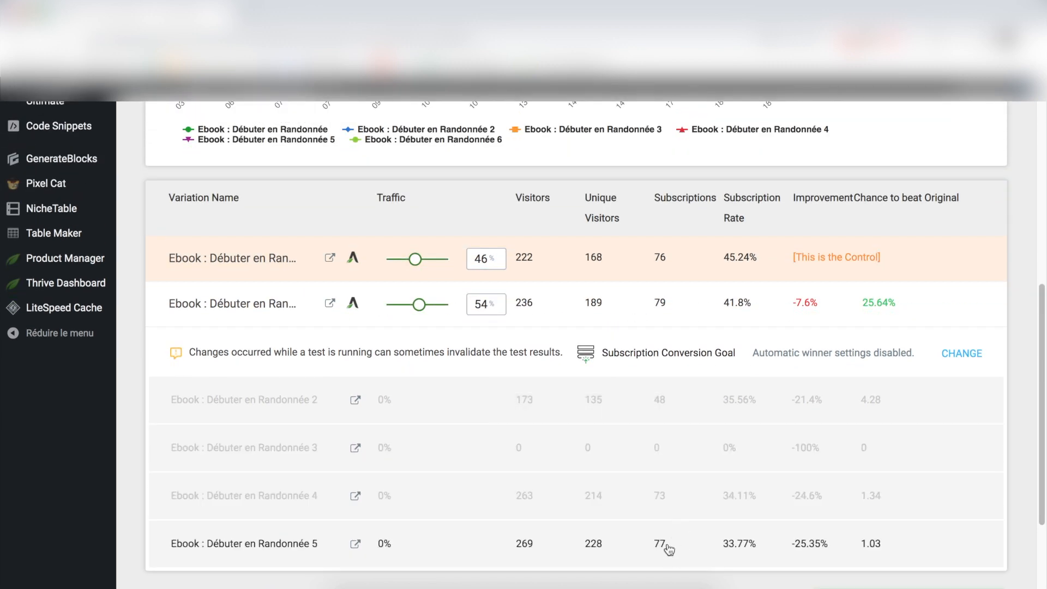
pyautogui.moveTo(735, 307)
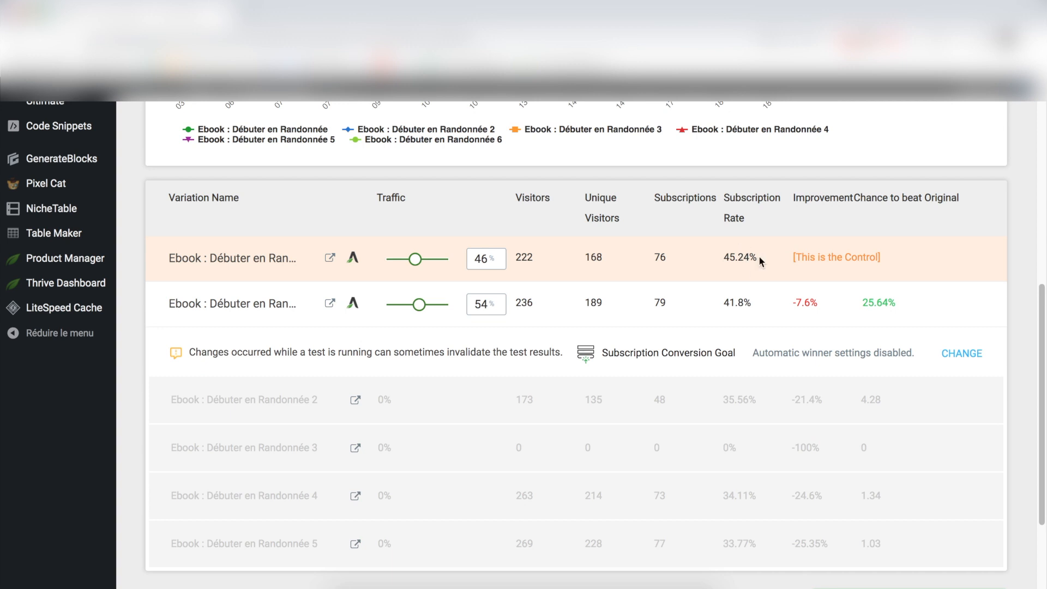
pyautogui.scroll(-1, 753, 406)
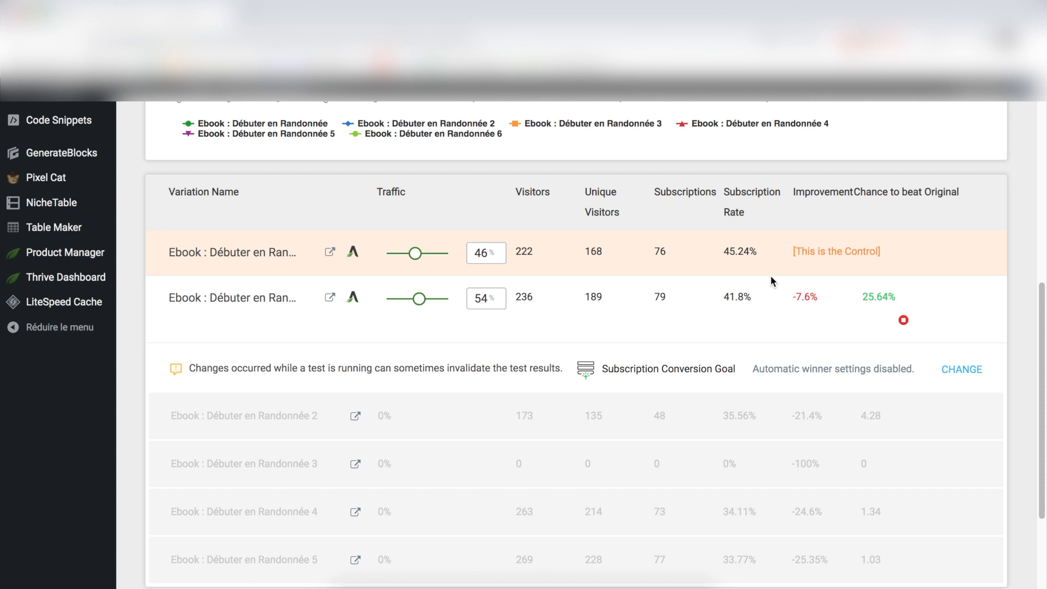
# Go back to the ebook test's graph and check the overall page conversion rate again.
pyautogui.scroll(5, 771, 276)
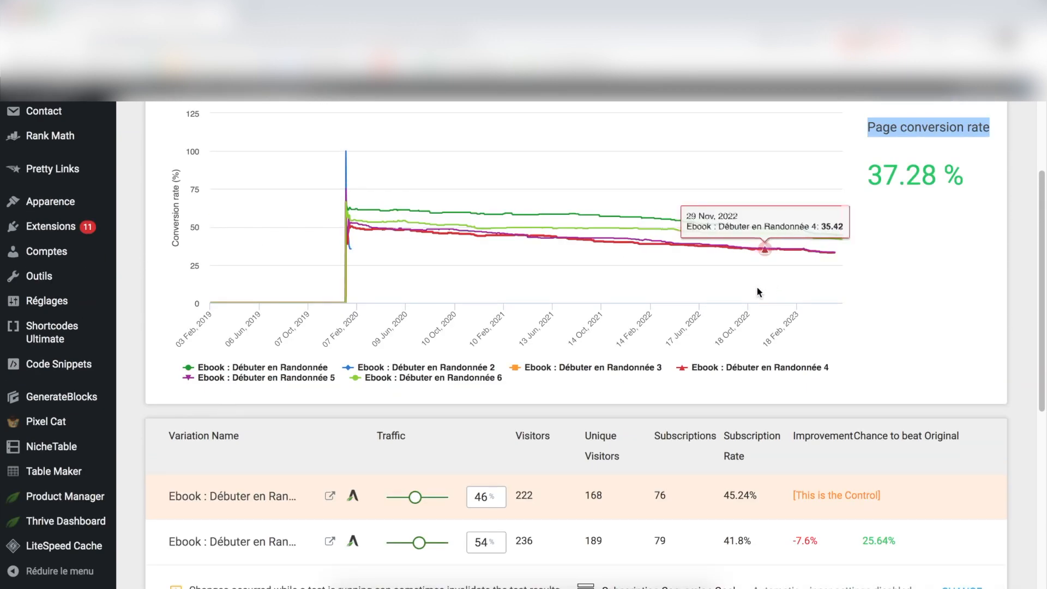
pyautogui.scroll(3, 675, 301)
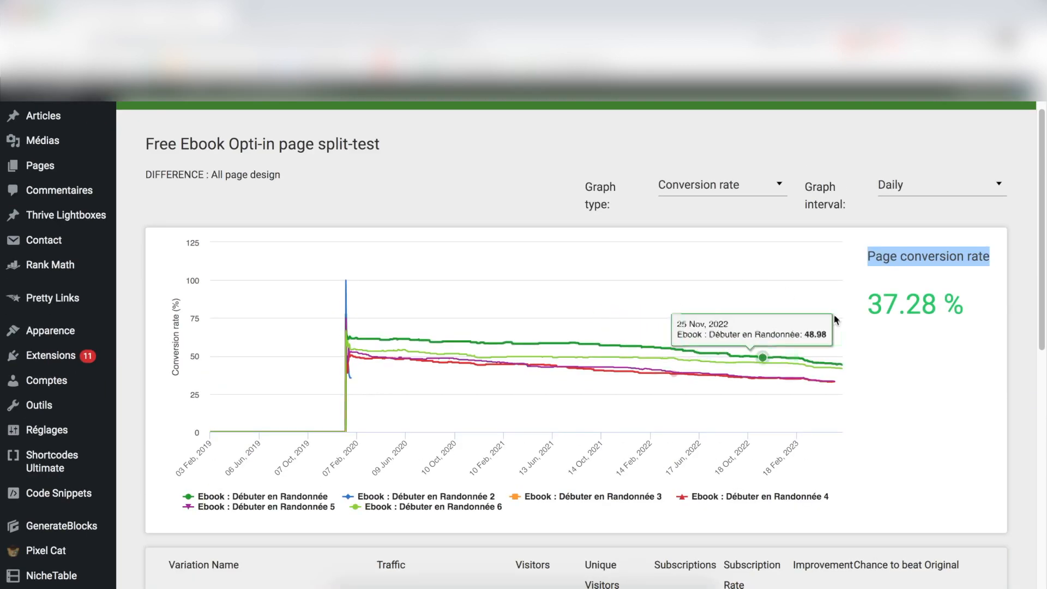
pyautogui.moveTo(867, 303); pyautogui.dragTo(911, 334)
pyautogui.click(840, 380)
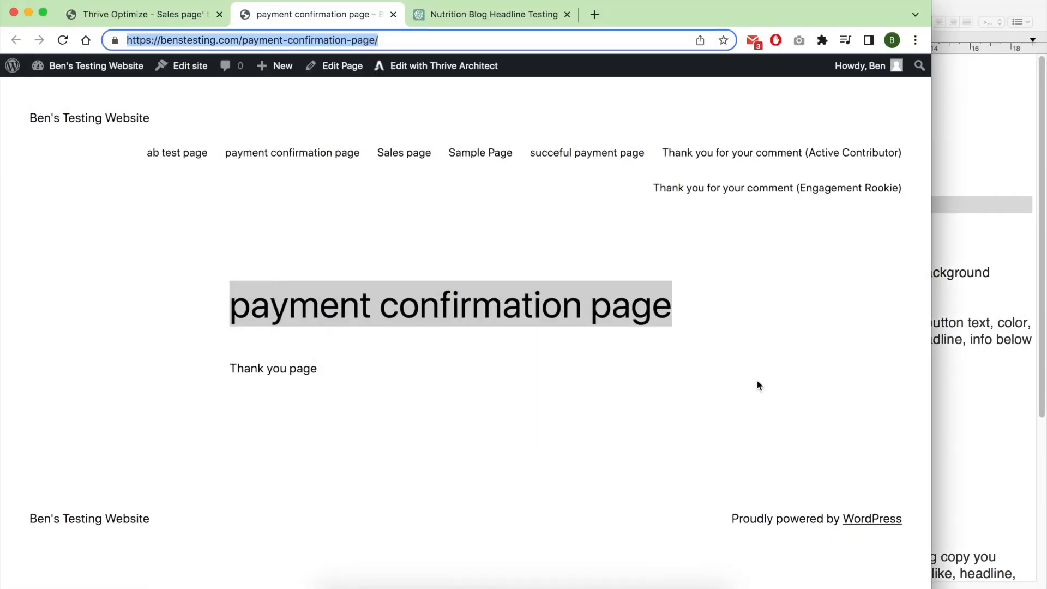
# Return to the Sales page title test, maximize the browser window and stop the test to choose a winner.
pyautogui.click(186, 15)
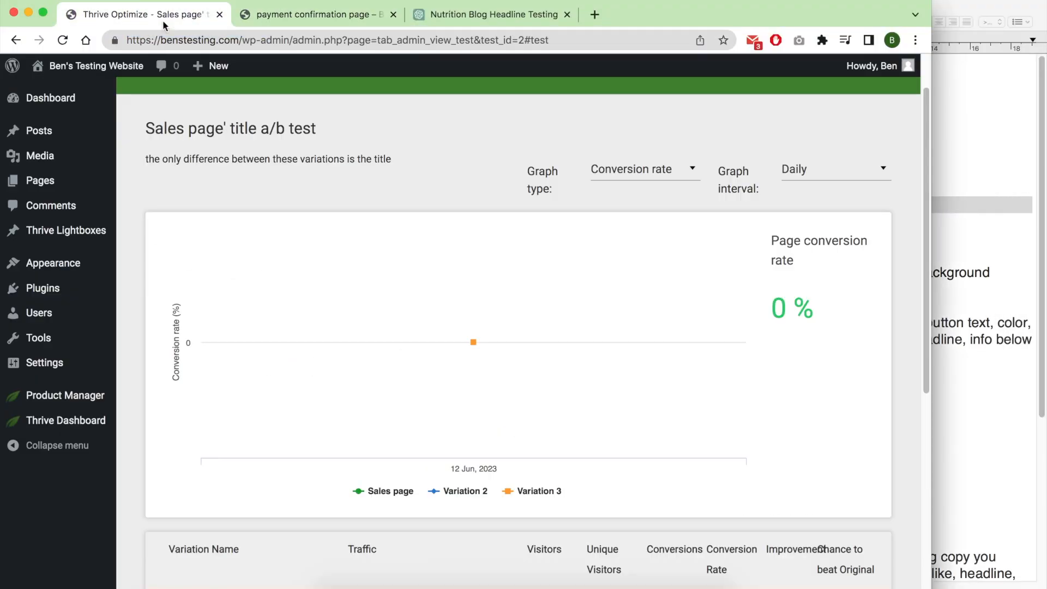
pyautogui.doubleClick(813, 20)
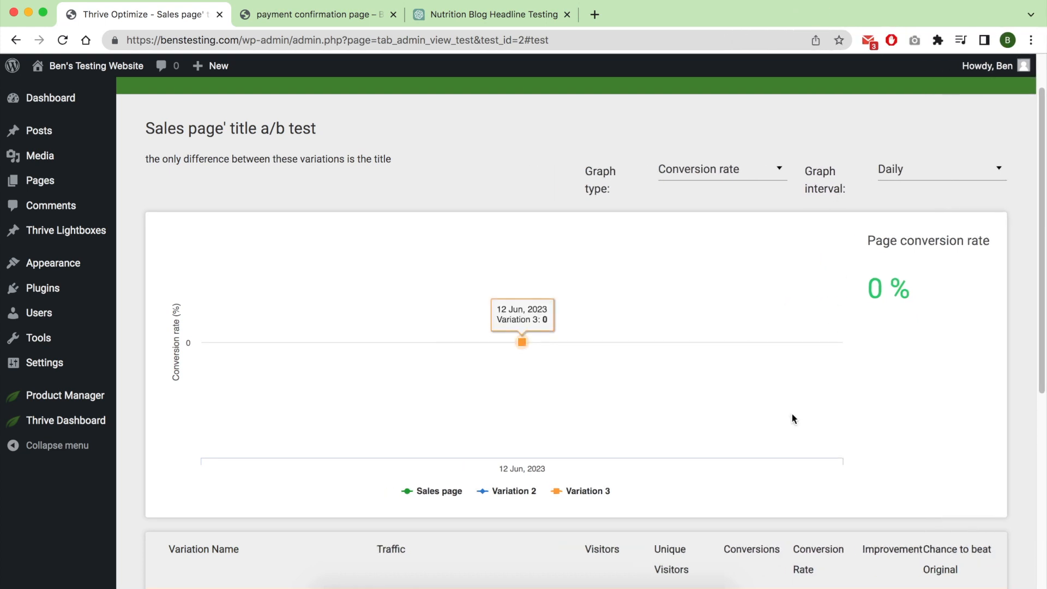
pyautogui.scroll(-4, 793, 407)
pyautogui.scroll(-3, 790, 414)
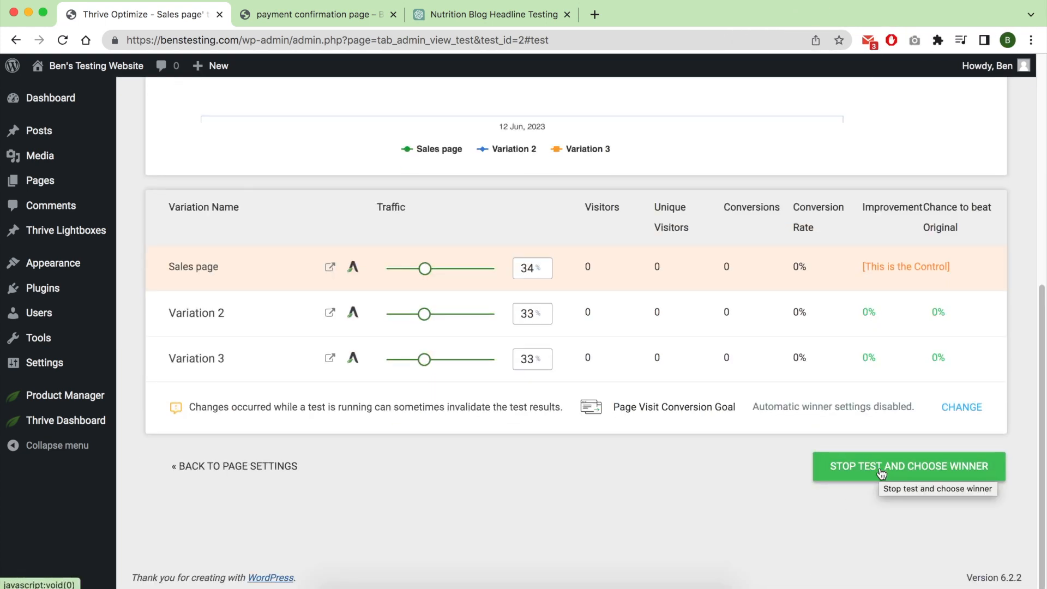
pyautogui.click(881, 469)
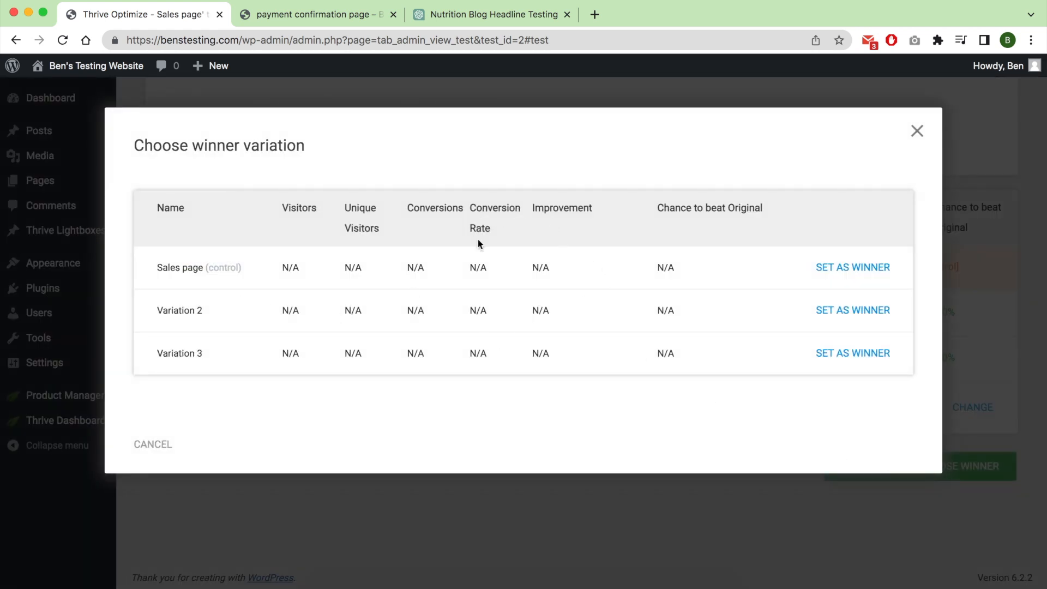
# Check the conversion rate column, set Sales page (control) as the winner and open the test report.
pyautogui.tripleClick(480, 224)
pyautogui.moveTo(489, 269); pyautogui.dragTo(469, 263)
pyautogui.click(497, 269)
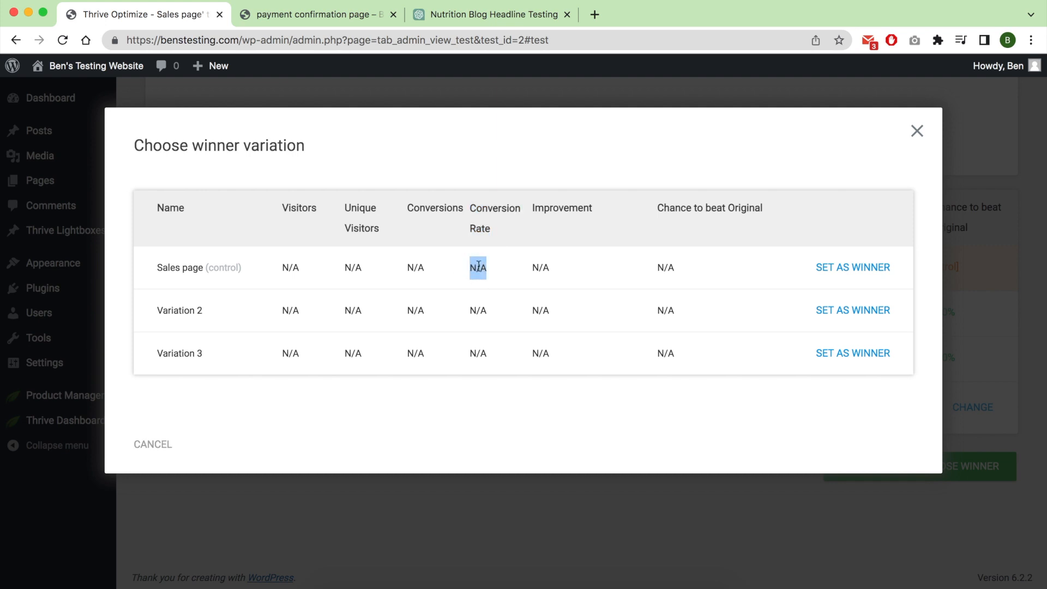
pyautogui.click(840, 270)
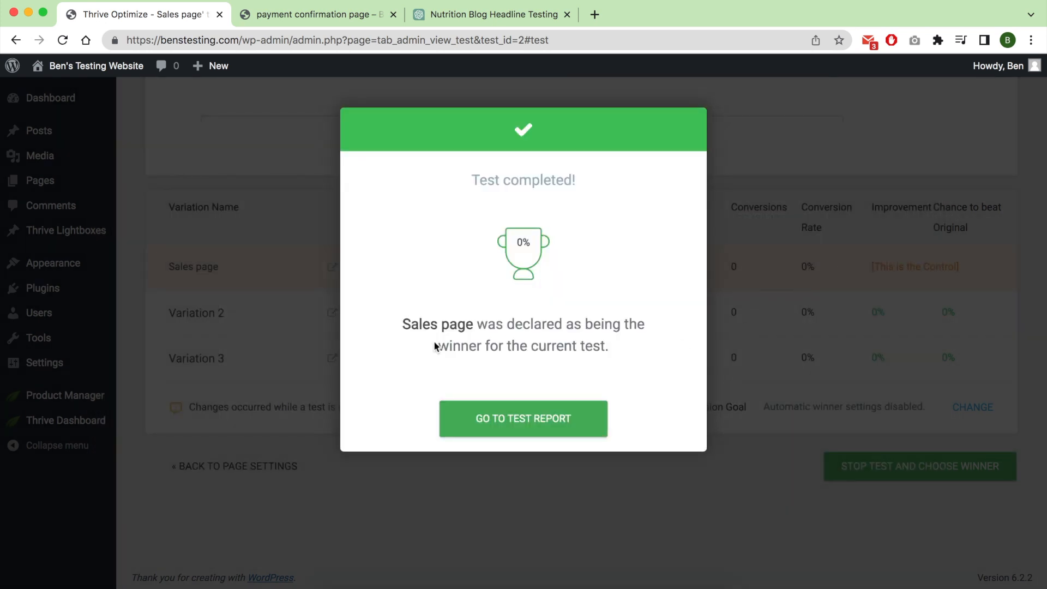
pyautogui.click(541, 427)
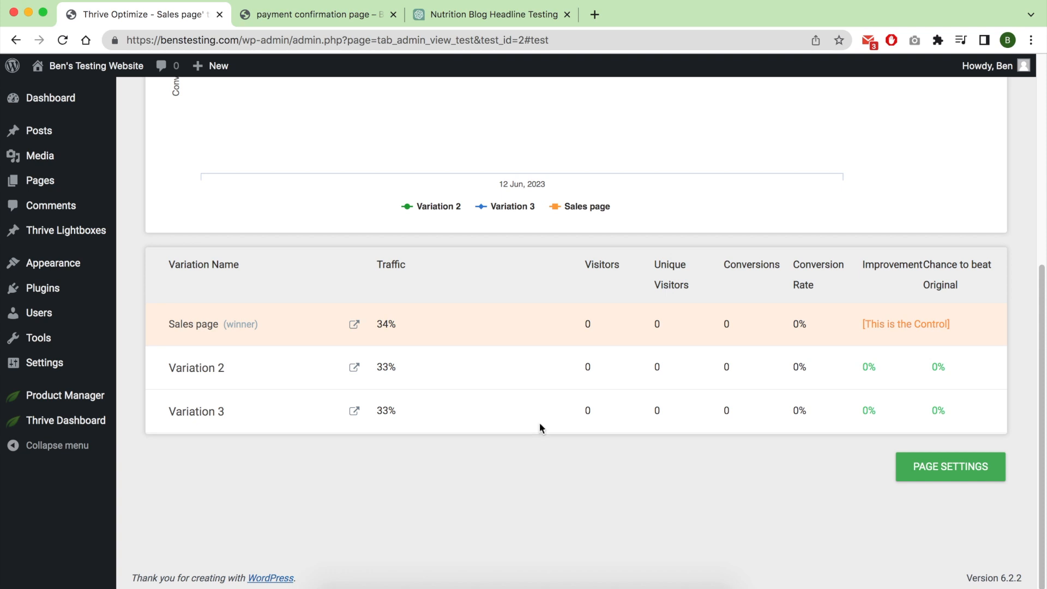
# Shrink the browser window, switch to the TextEdit notes and highlight the "Test headline copy" item with its brainstorming tip.
pyautogui.doubleClick(946, 19)
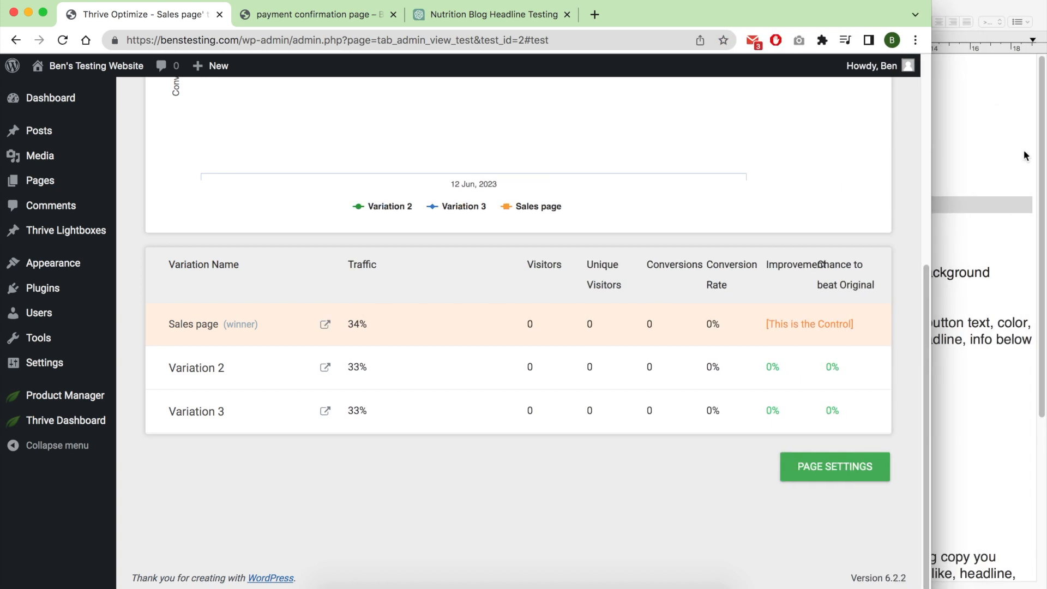
pyautogui.click(1025, 155)
pyautogui.moveTo(918, 172); pyautogui.dragTo(627, 152)
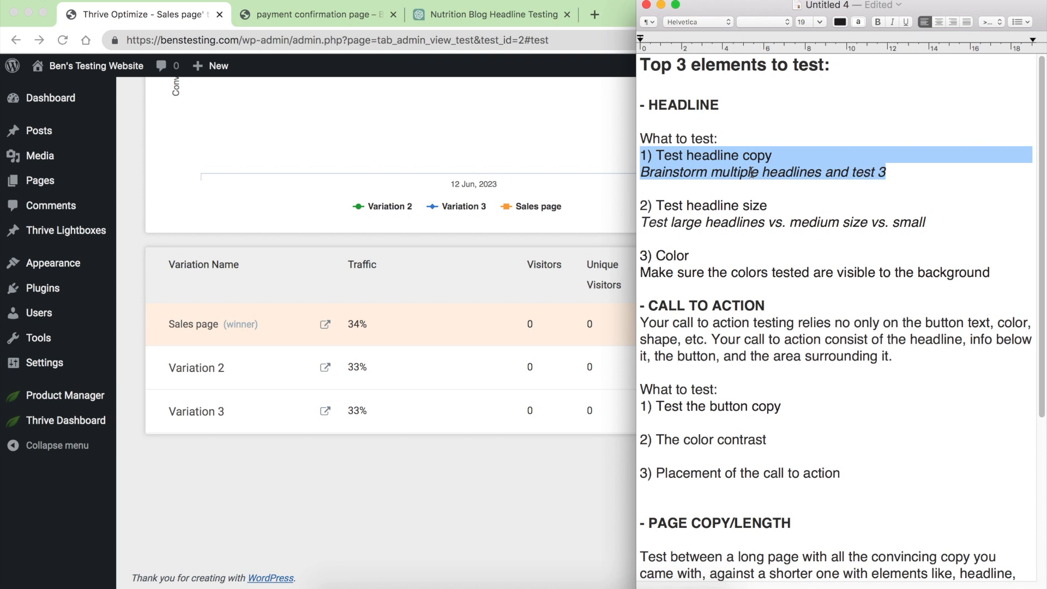
# Highlight the "Test headline size" item with its large, medium and small comparison, followed by the "Color" item.
pyautogui.tripleClick(719, 206)
pyautogui.click(944, 225)
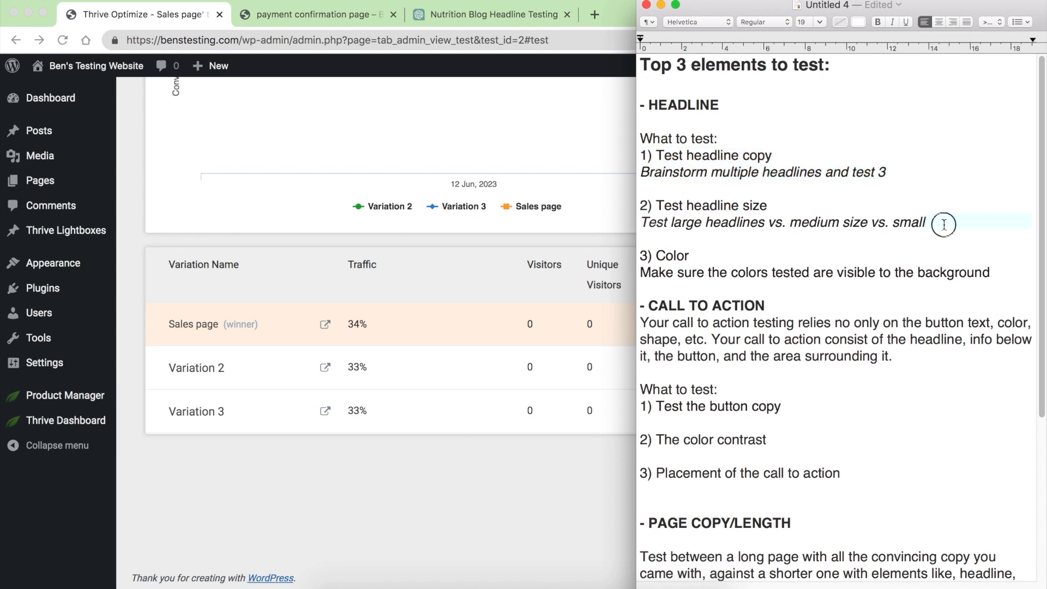
pyautogui.moveTo(944, 224); pyautogui.dragTo(644, 204)
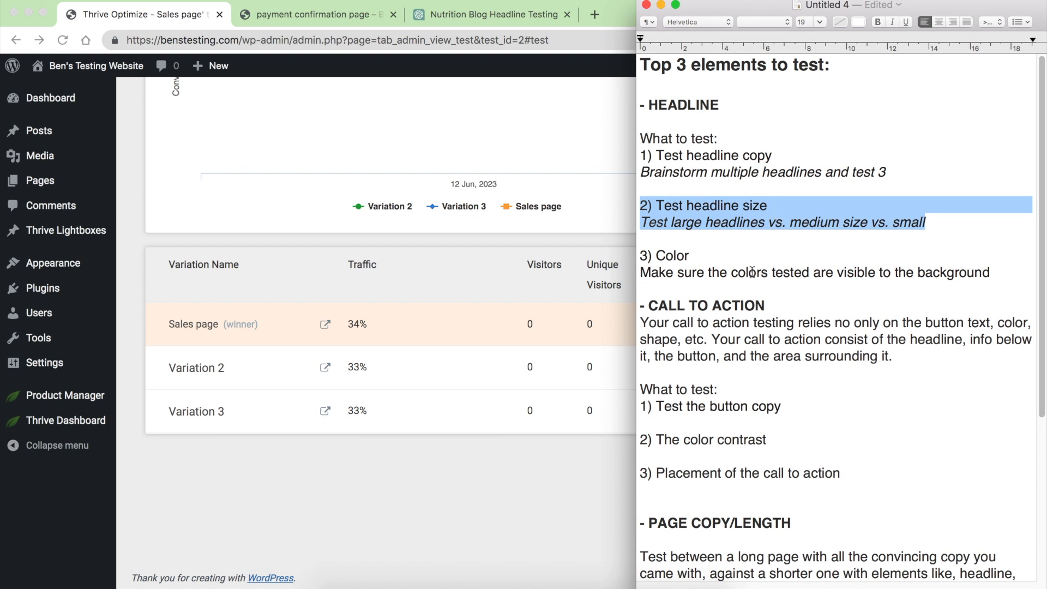
pyautogui.moveTo(694, 258); pyautogui.dragTo(638, 254)
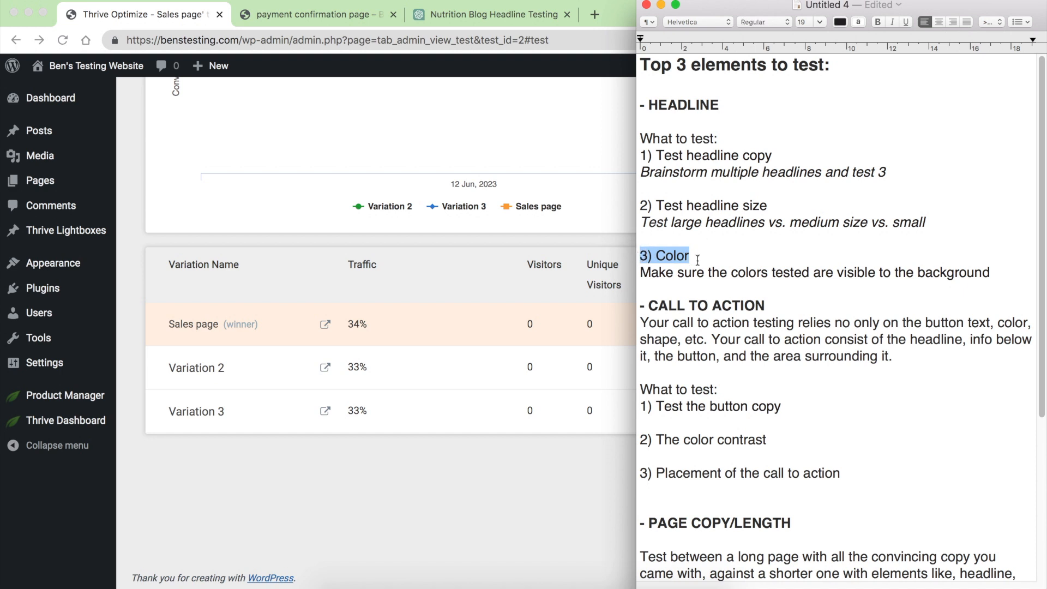
# Highlight the whole CALL TO ACTION section of the notes, followed by the PAGE COPY/LENGTH section.
pyautogui.scroll(-2, 766, 316)
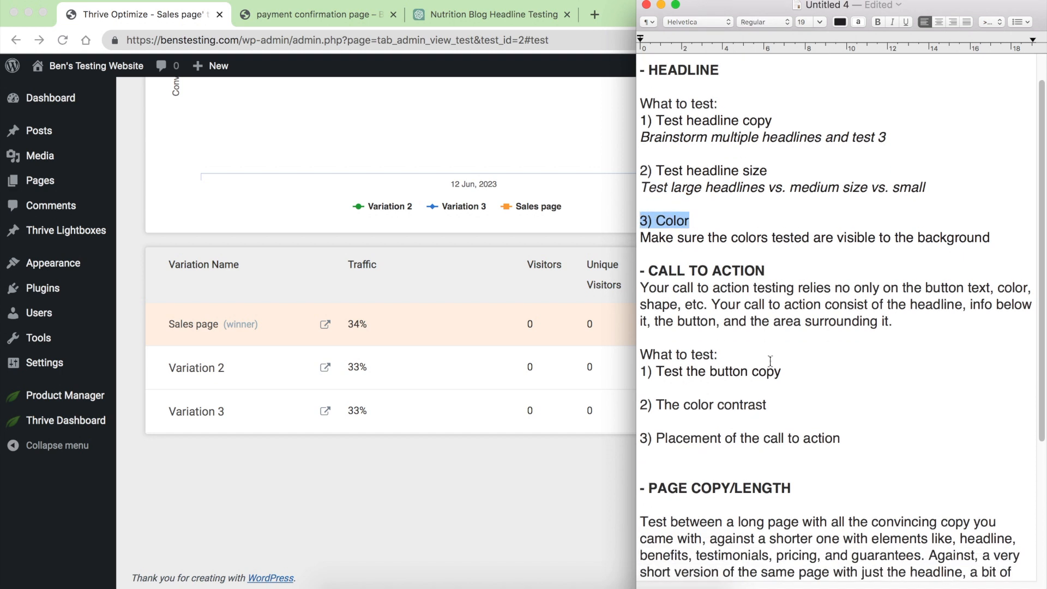
pyautogui.moveTo(860, 435); pyautogui.dragTo(646, 266)
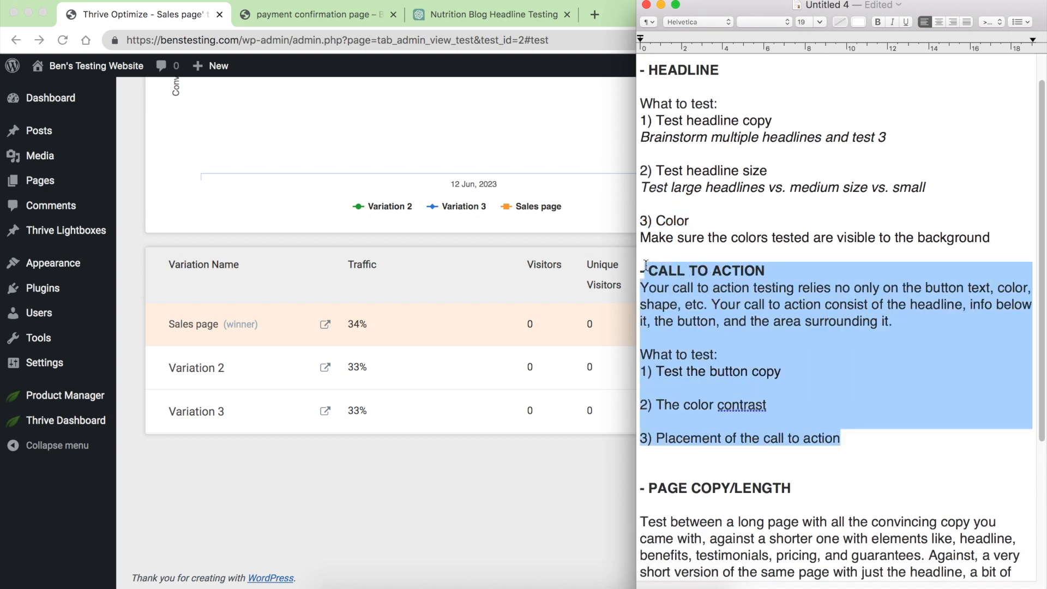
pyautogui.scroll(-5, 792, 374)
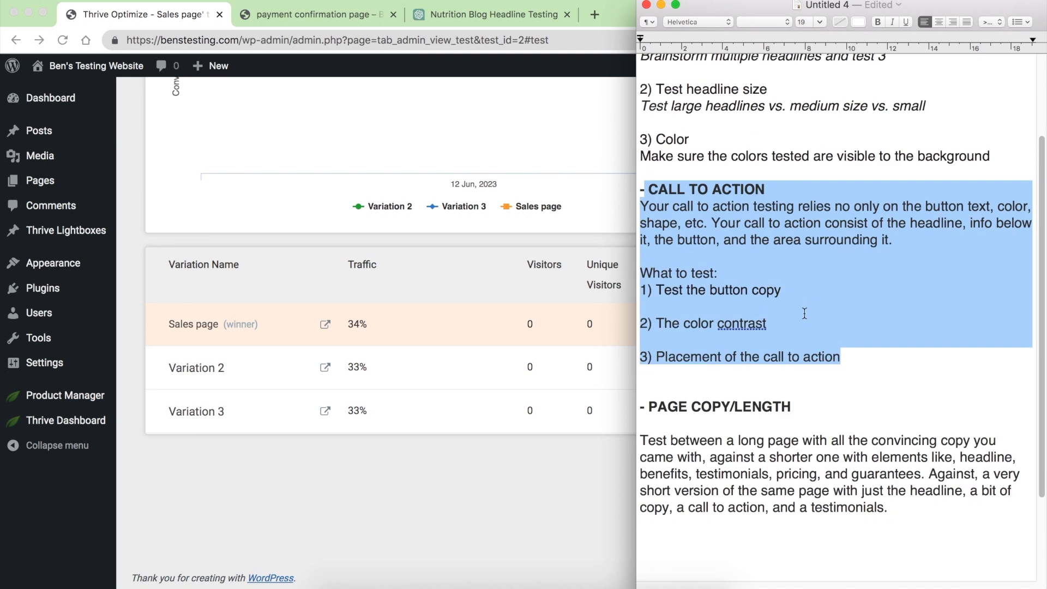
pyautogui.click(905, 473)
pyautogui.moveTo(909, 514); pyautogui.dragTo(629, 410)
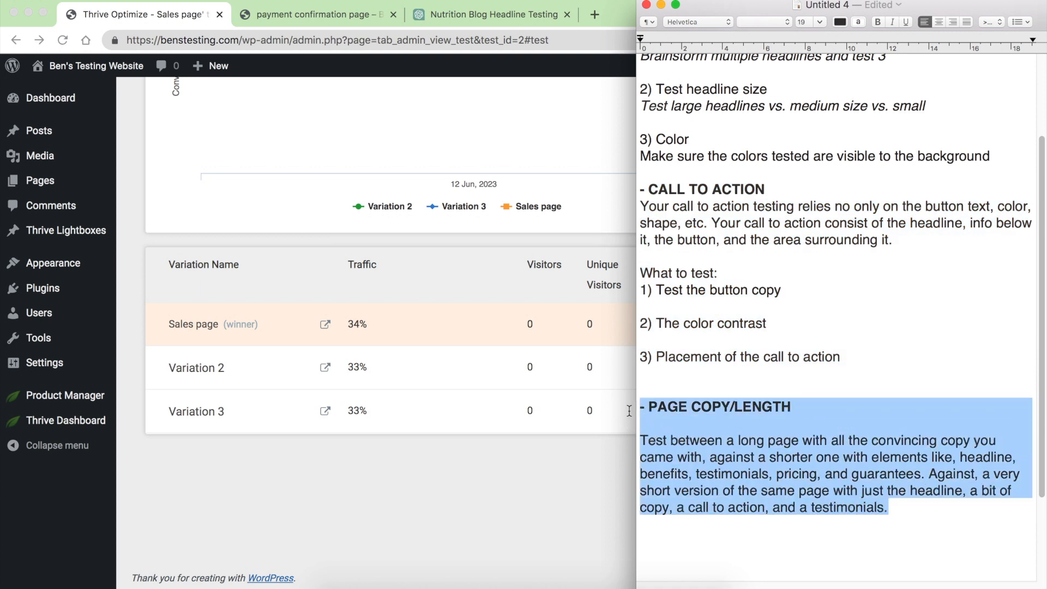